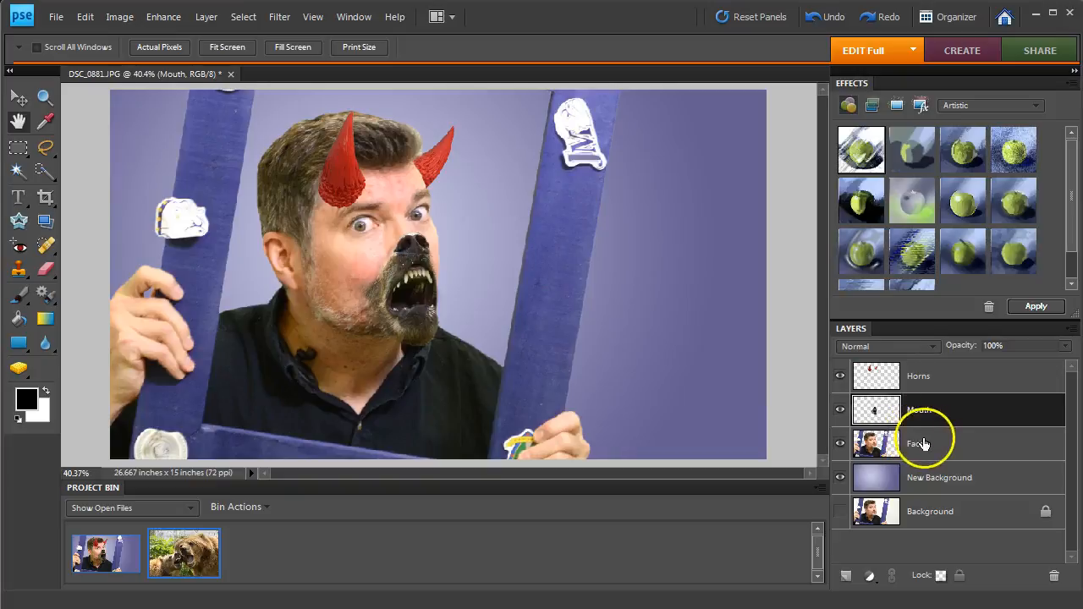
Step: Add a new layer directly above the Face layer and name it Face Paint
click(916, 443)
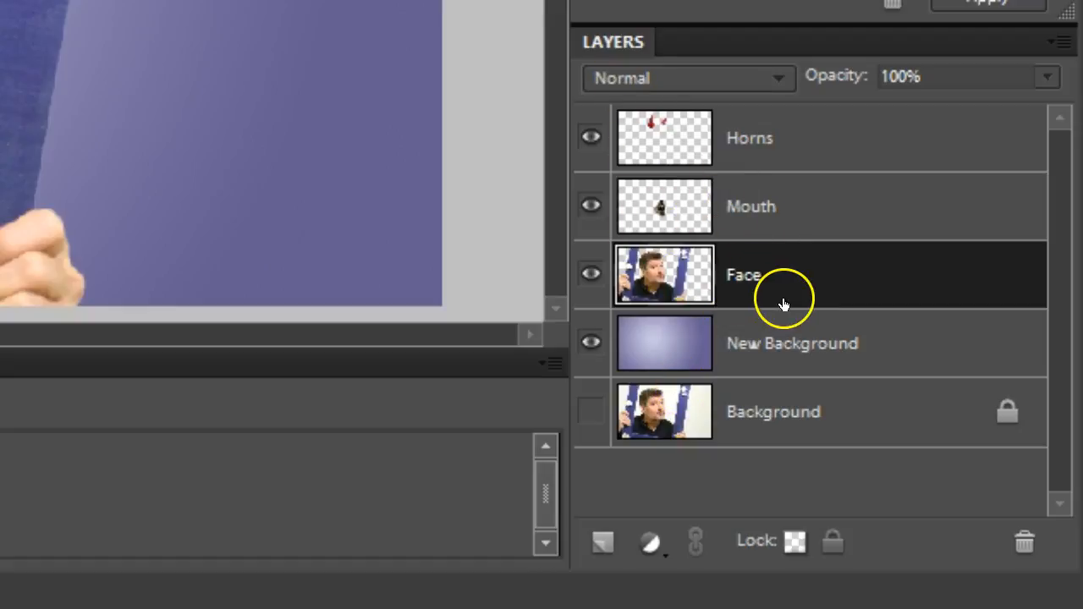
click(599, 538)
click(751, 271)
double_click(751, 271)
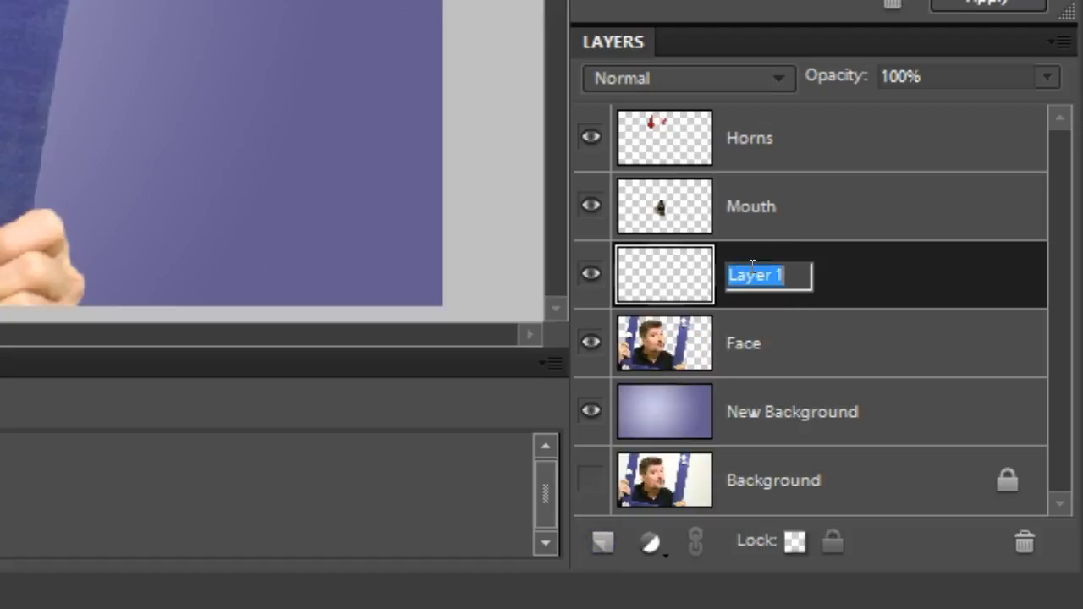
text(Face Paint)
key(Return)
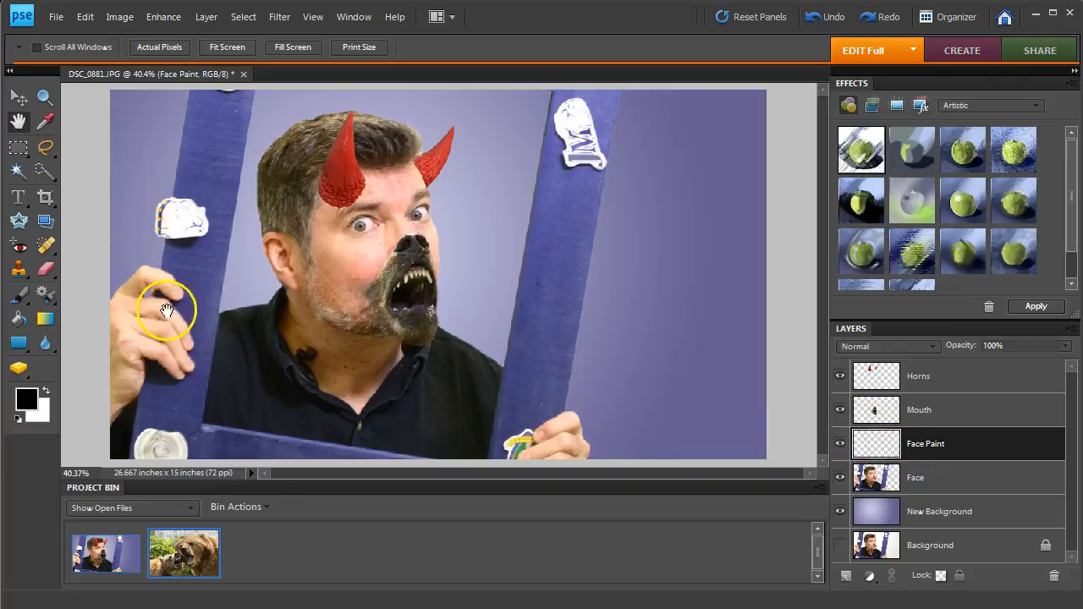
Step: Try painting black across the face on the Face Paint layer with the 175 px Brush, and undo the strokes
click(21, 294)
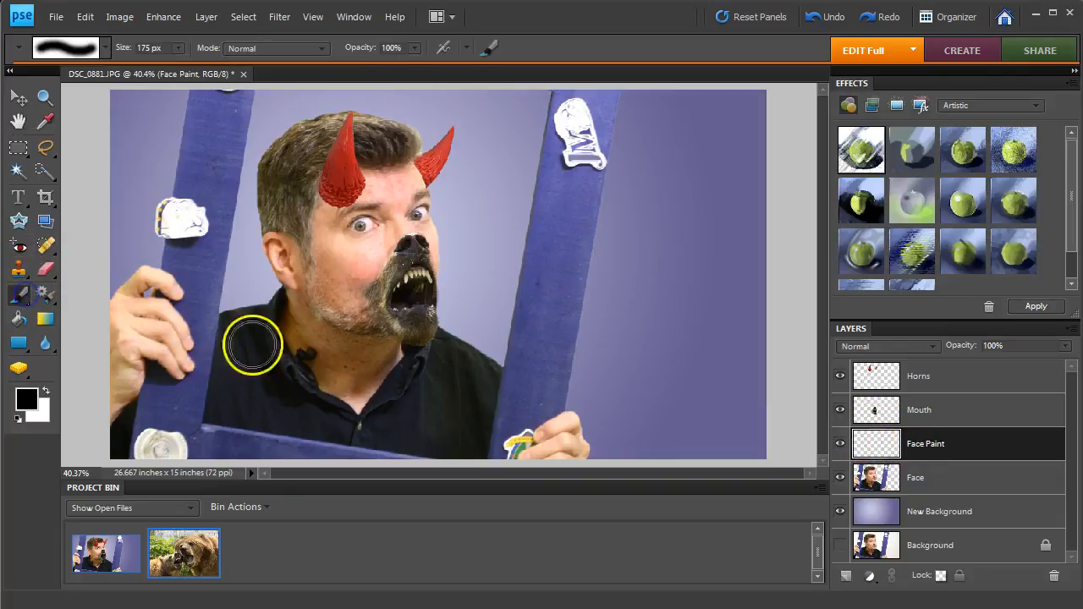
mouse_move(280, 285)
mouse_down()
mouse_move(541, 211)
mouse_move(257, 336)
mouse_move(465, 296)
mouse_move(177, 358)
mouse_move(594, 343)
mouse_move(576, 365)
mouse_move(533, 306)
mouse_move(420, 243)
mouse_move(373, 221)
mouse_up()
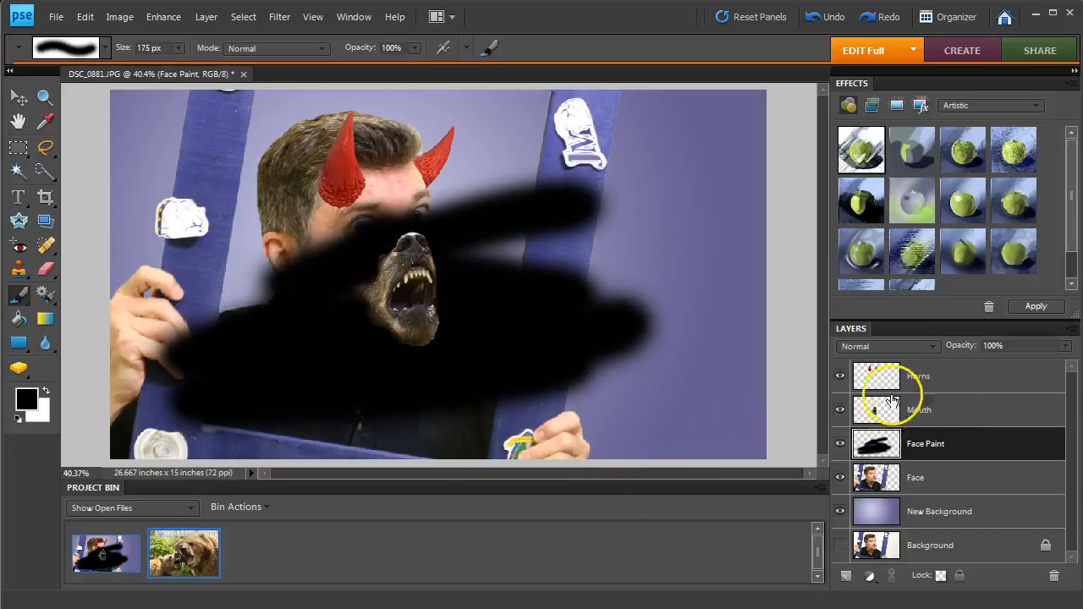
mouse_move(926, 443)
mouse_down()
mouse_move(933, 497)
mouse_move(933, 431)
mouse_move(931, 447)
mouse_up()
key(ctrl+z)
key(ctrl+z)
key(ctrl+z)
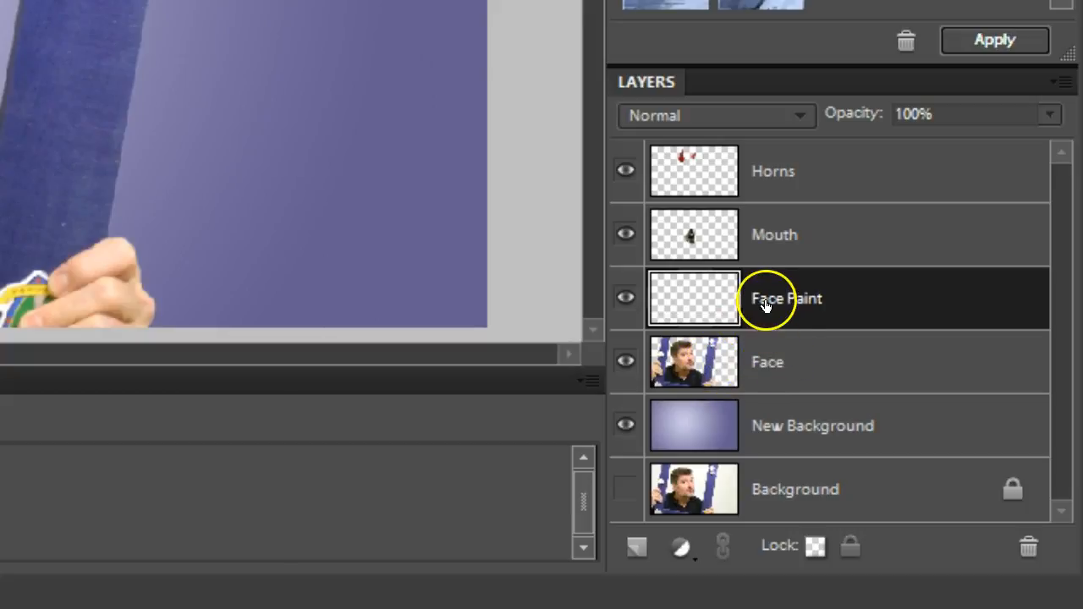
Step: Load the Face layer's outline as a selection and undo a black test stroke painted inside it
ctrl+click(688, 373)
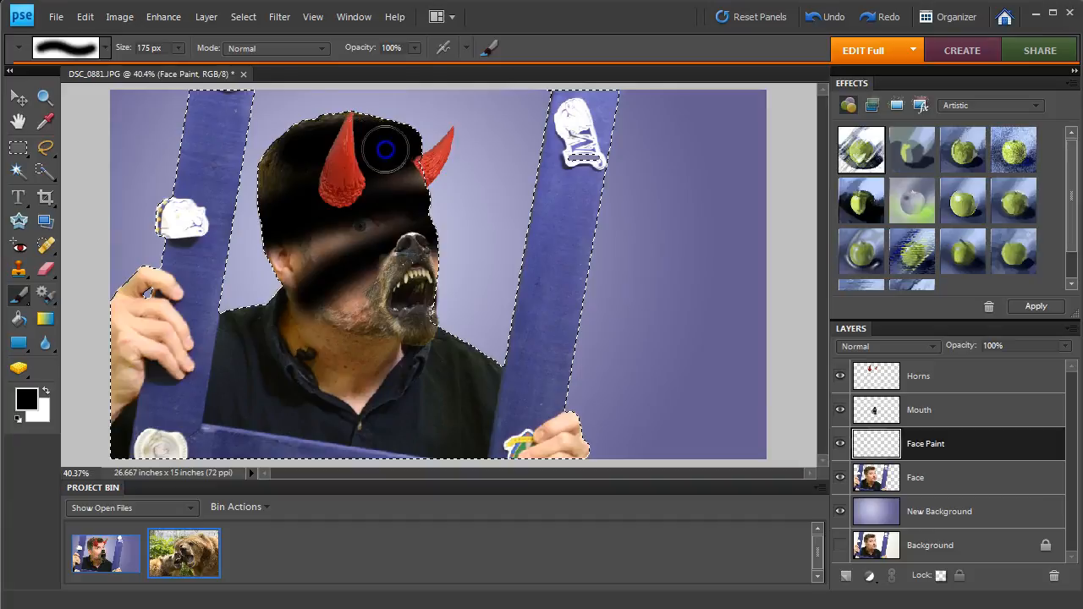
key(ctrl+z)
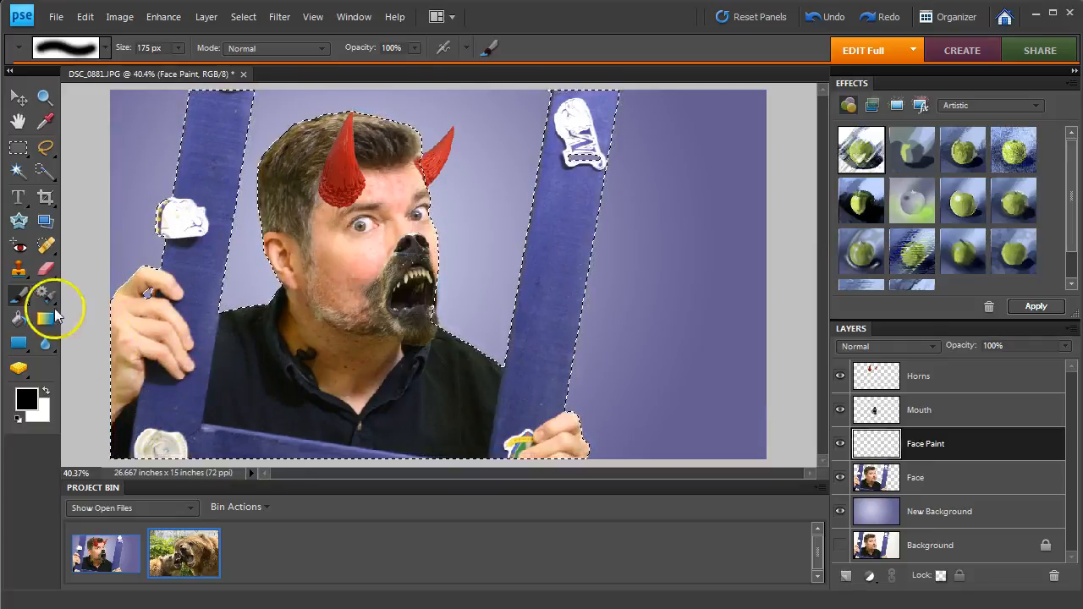
Step: On the Face layer, use Quick Selection to subtract the left post below its upper sticker and the right post from the selection
click(42, 170)
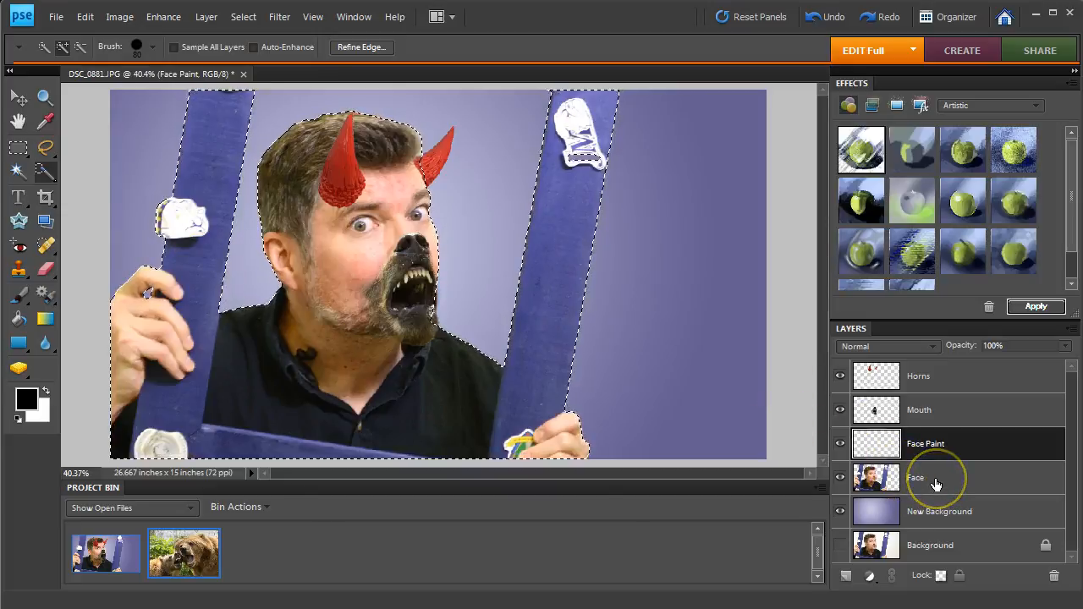
click(914, 481)
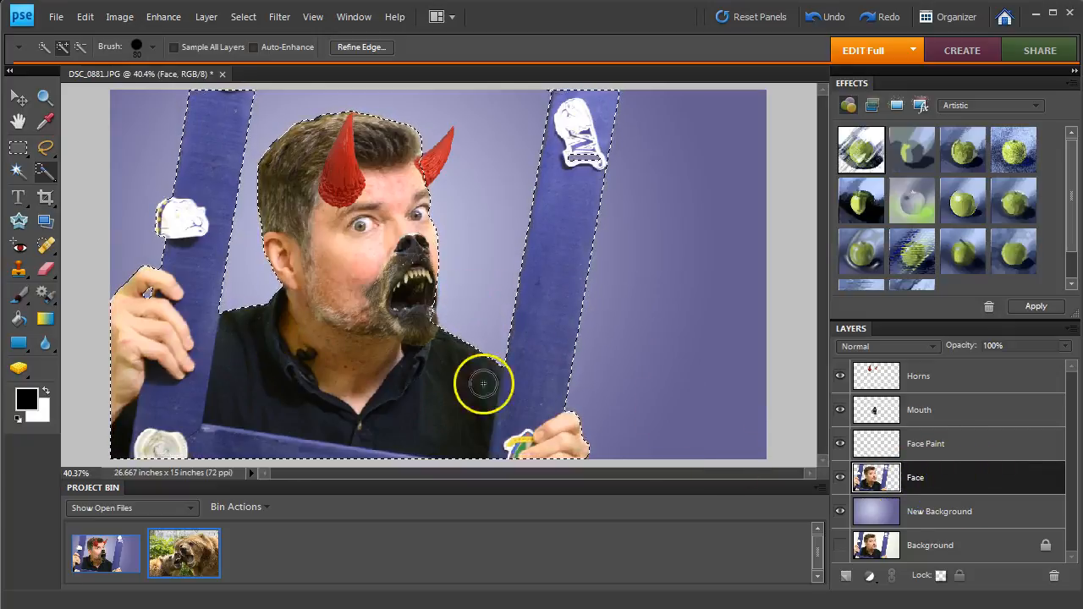
ctrl+click(185, 320)
ctrl+click(177, 319)
drag(177, 318, 349, 272)
mouse_move(352, 198)
mouse_down()
mouse_move(341, 175)
mouse_move(370, 186)
mouse_up()
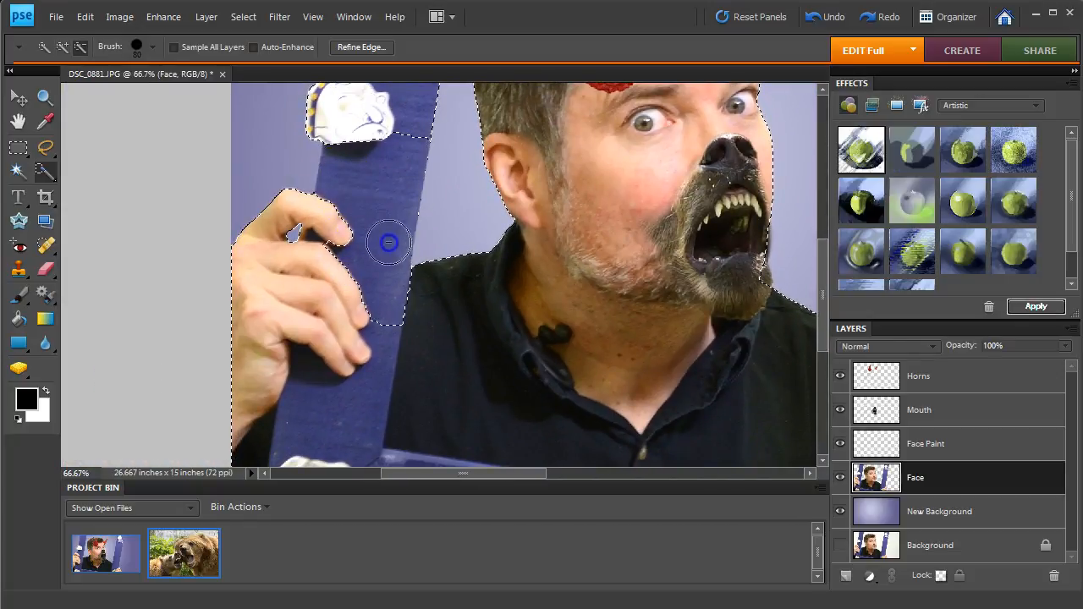
drag(363, 438, 324, 435)
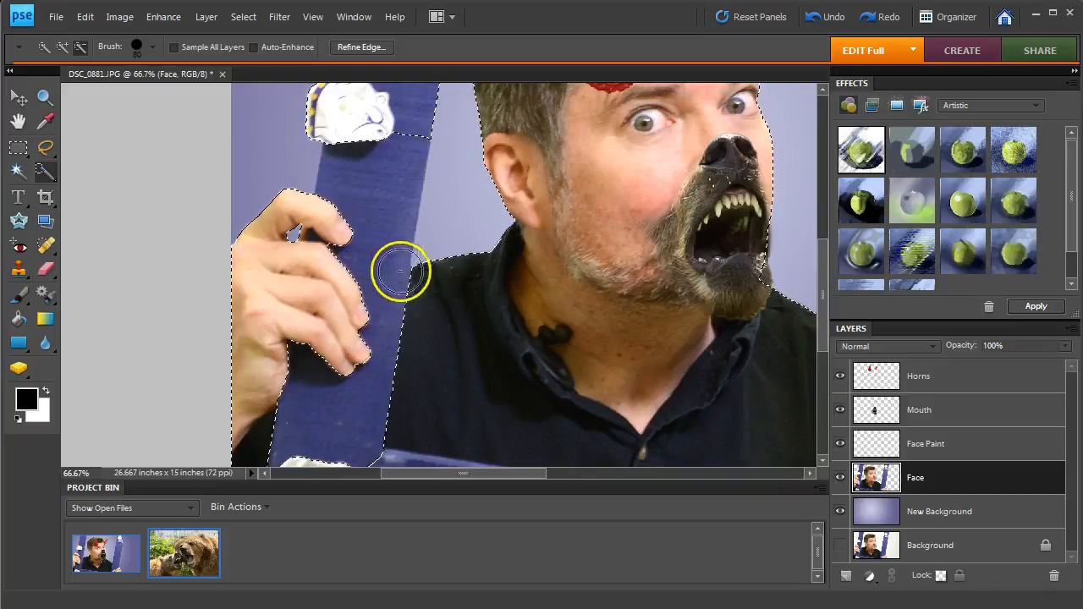
drag(529, 319, 209, 351)
drag(565, 407, 476, 192)
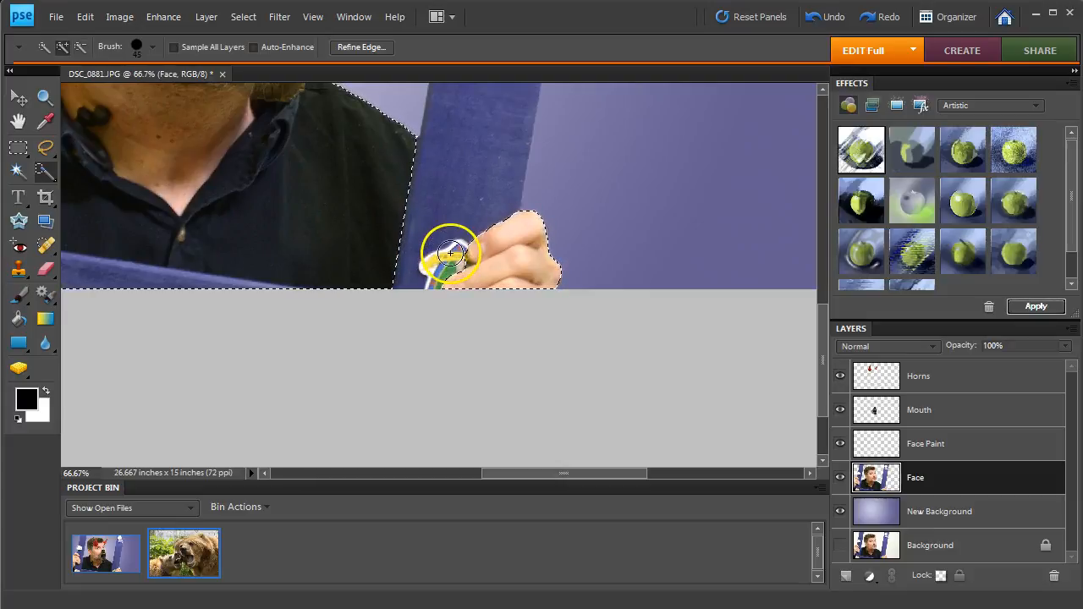
Step: Reduce the Quick Selection brush to 15 and subtract the sticker area between the fingers of the hand on the right post
click(485, 272)
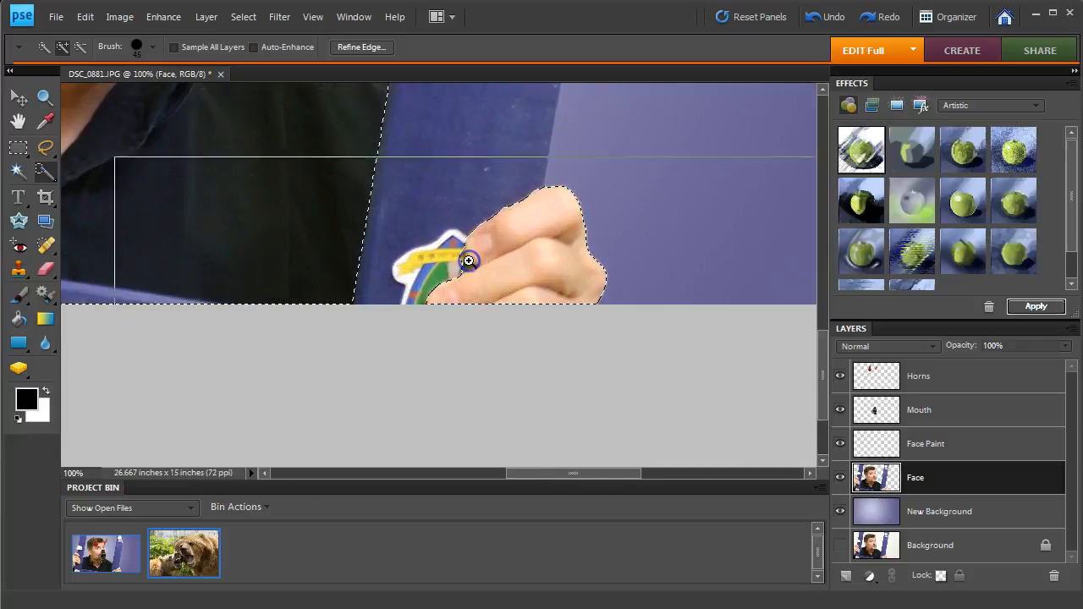
click(472, 250)
key(bracketleft)
key(bracketleft)
key(bracketleft)
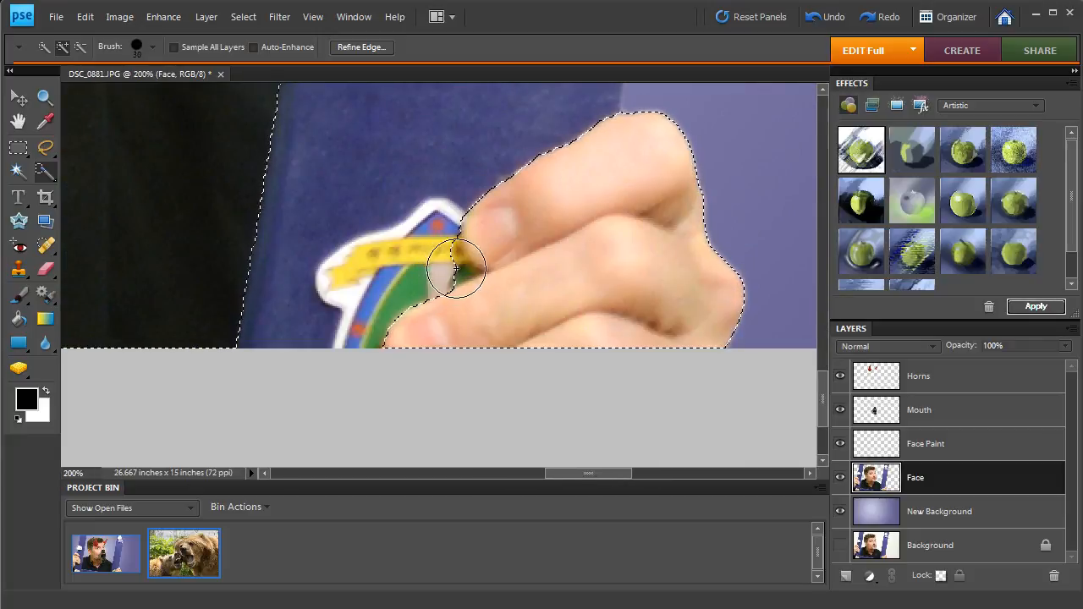
alt+click(449, 264)
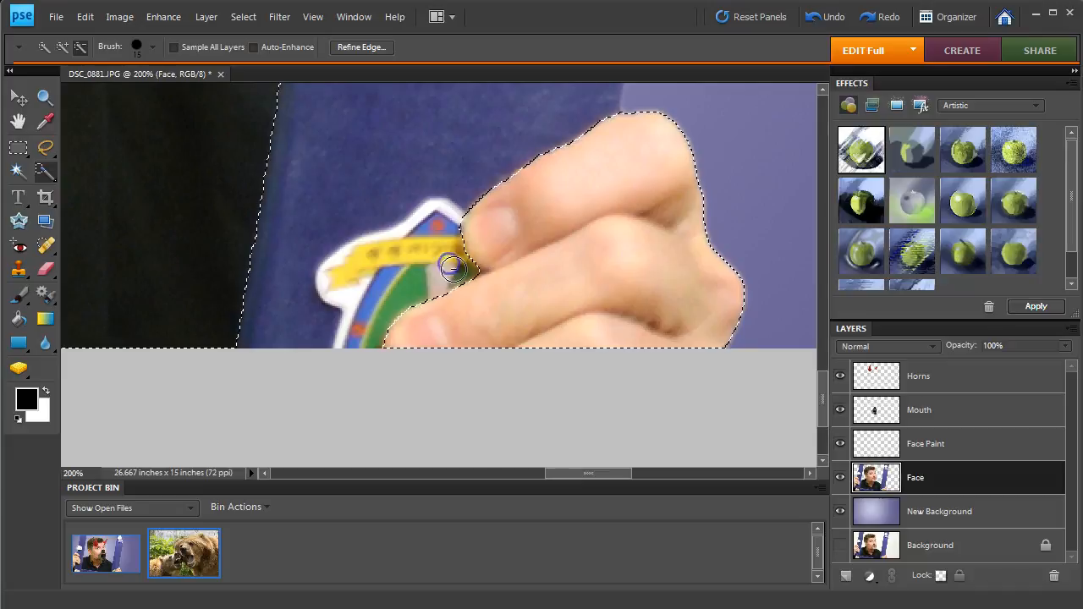
key(alt+space)
alt+click(299, 260)
alt+click(261, 212)
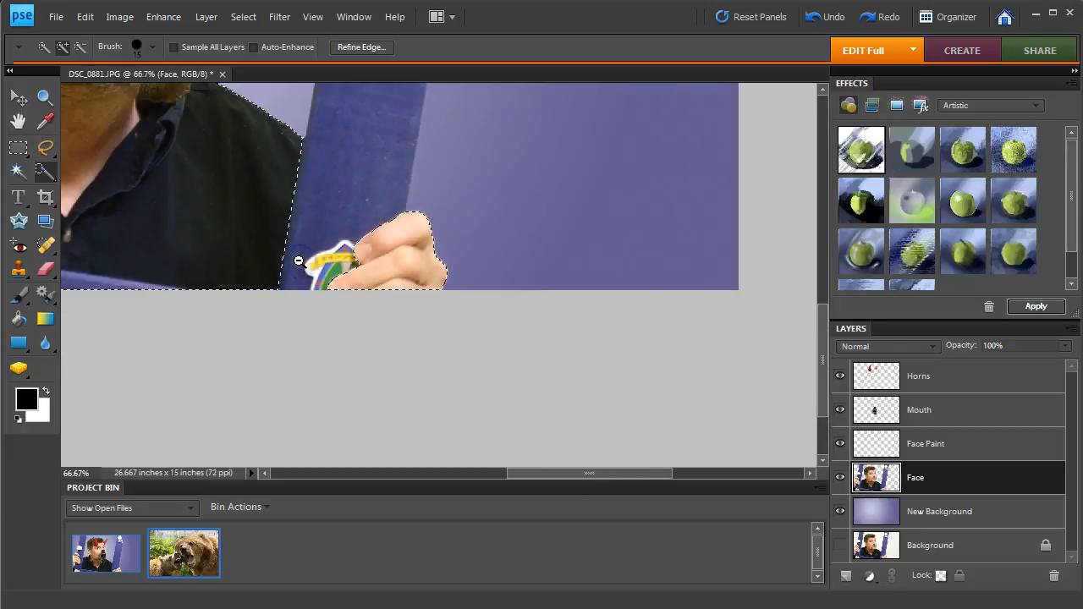
Step: Enlarge the Quick Selection brush to 50 and subtract the black shirt and the lower frame bar from the selection
drag(262, 212, 610, 362)
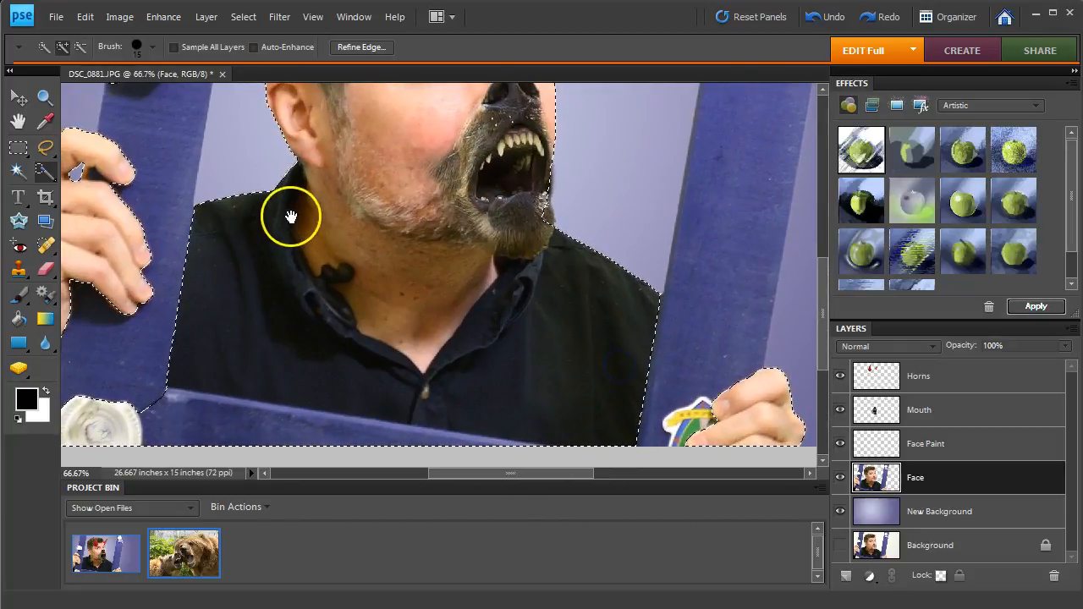
key(bracketright)
key(bracketright)
key(bracketright)
key(bracketright)
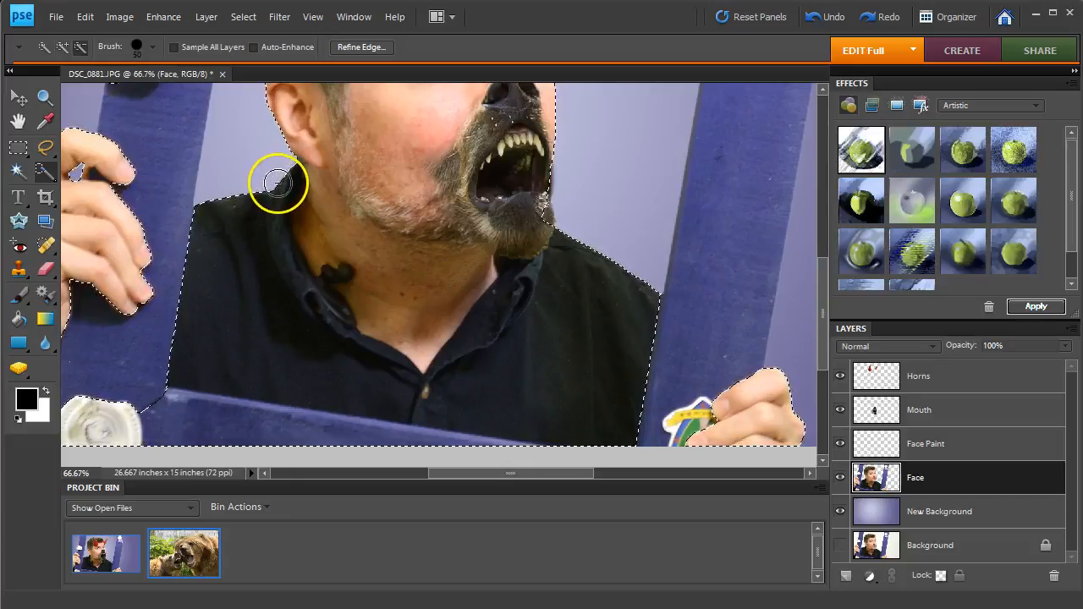
alt+click(257, 303)
alt+click(592, 411)
alt+click(515, 389)
alt+click(535, 423)
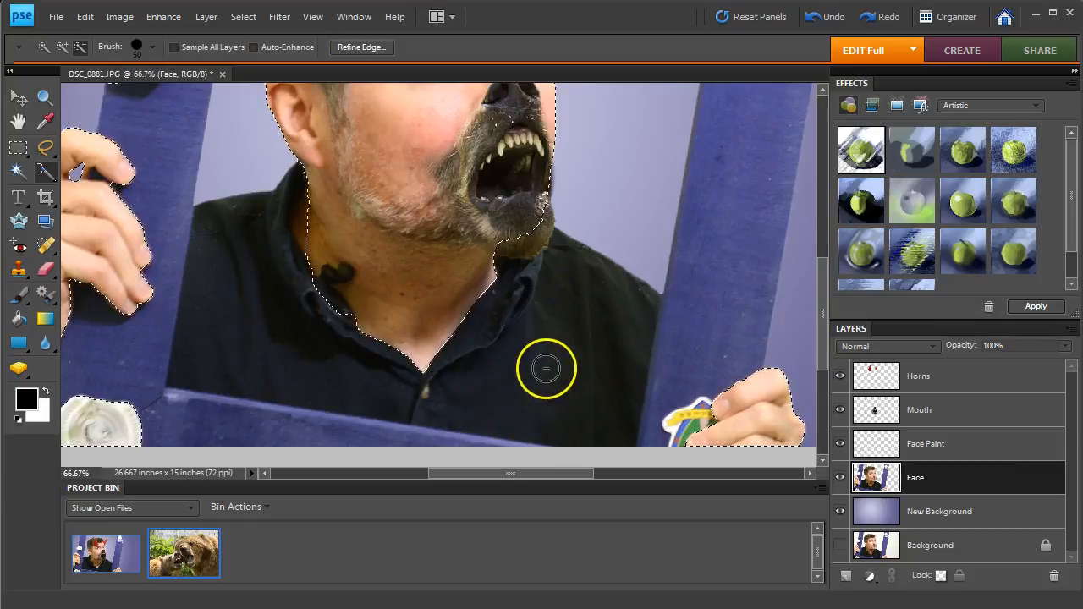
Step: Refine the selection at the neck by subtracting the small microphone and collar edge with a size 20 brush
click(308, 226)
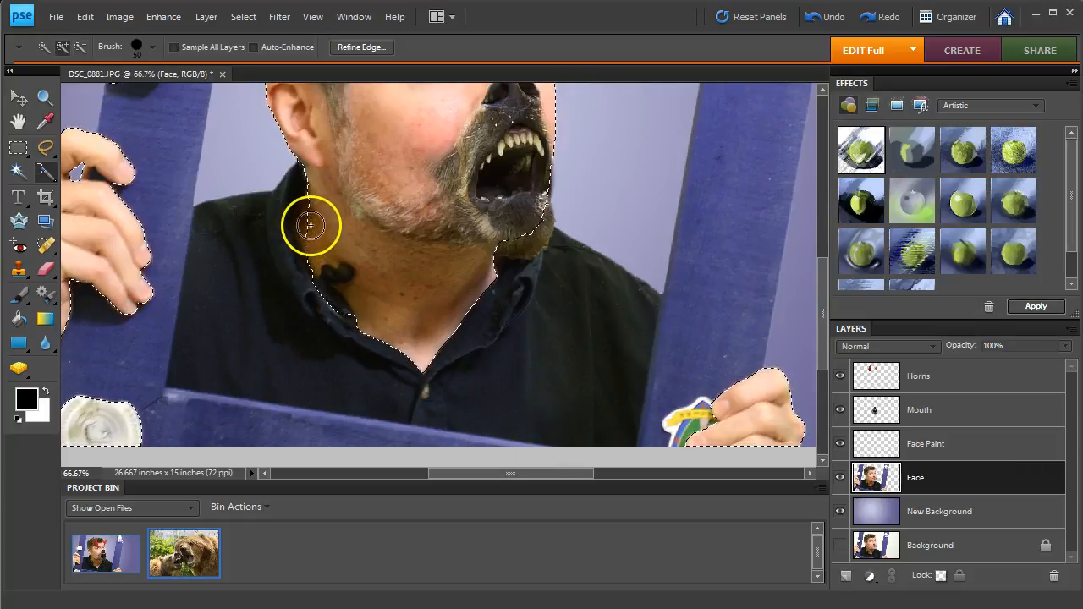
mouse_move(333, 224)
mouse_down()
mouse_move(353, 295)
mouse_move(336, 293)
mouse_move(350, 286)
mouse_move(398, 375)
mouse_up()
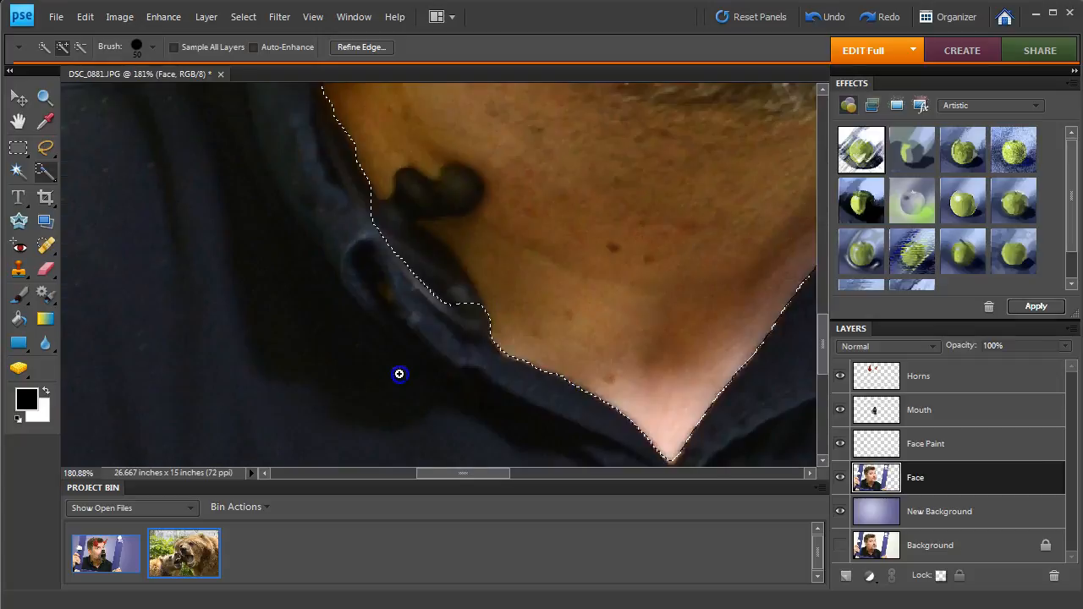
key(bracketleft)
key(bracketleft)
key(bracketleft)
drag(419, 247, 479, 241)
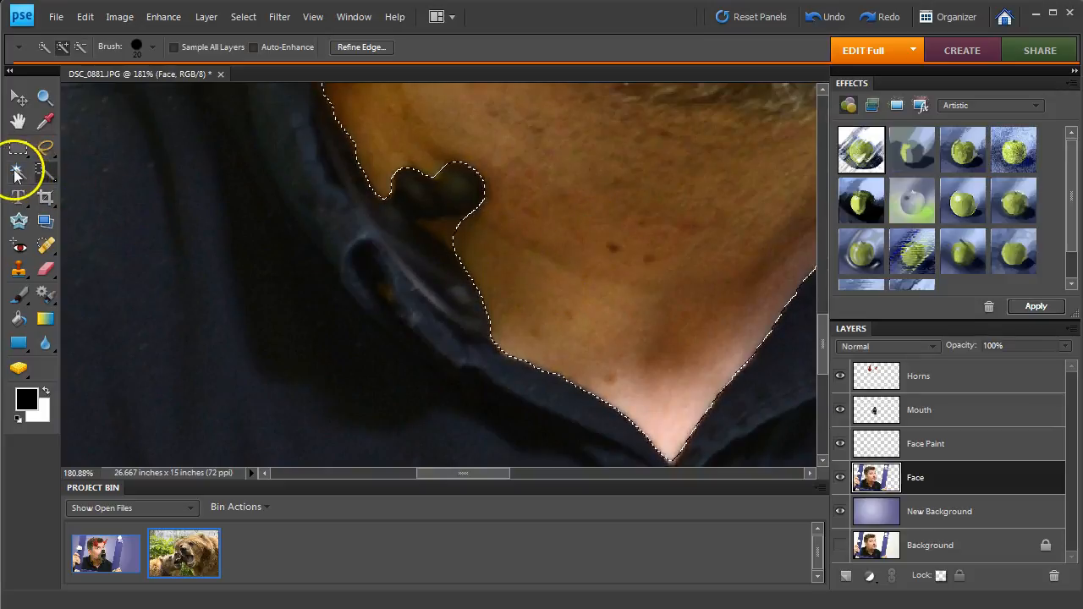
double_click(17, 121)
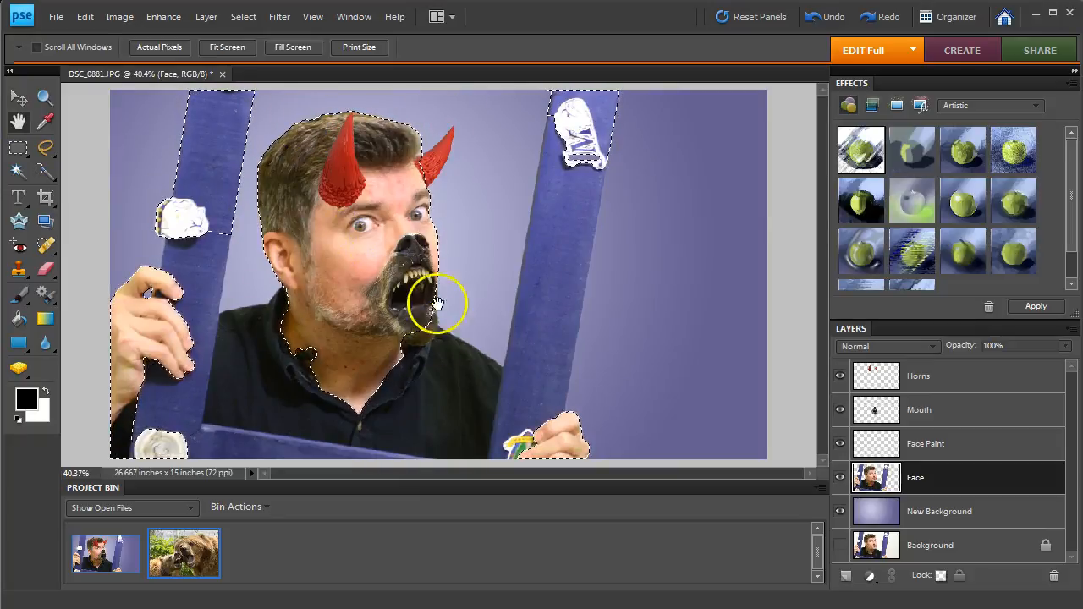
Step: Subtract the dark gap beneath the index finger of the hand on the left post, using a size 9 Quick Selection brush
ctrl+click(340, 173)
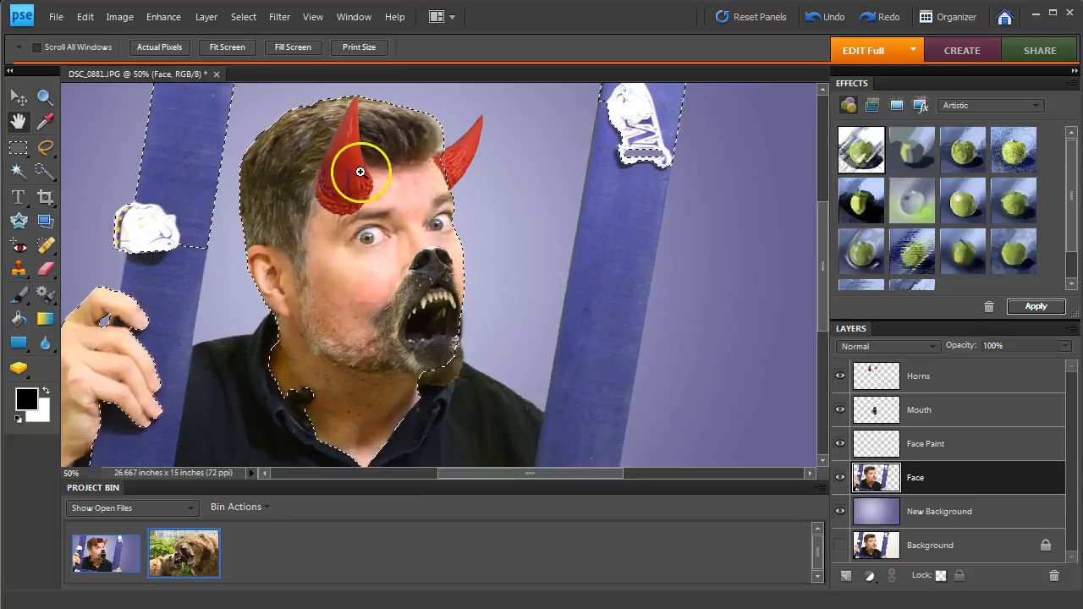
drag(279, 310, 370, 240)
drag(148, 215, 262, 320)
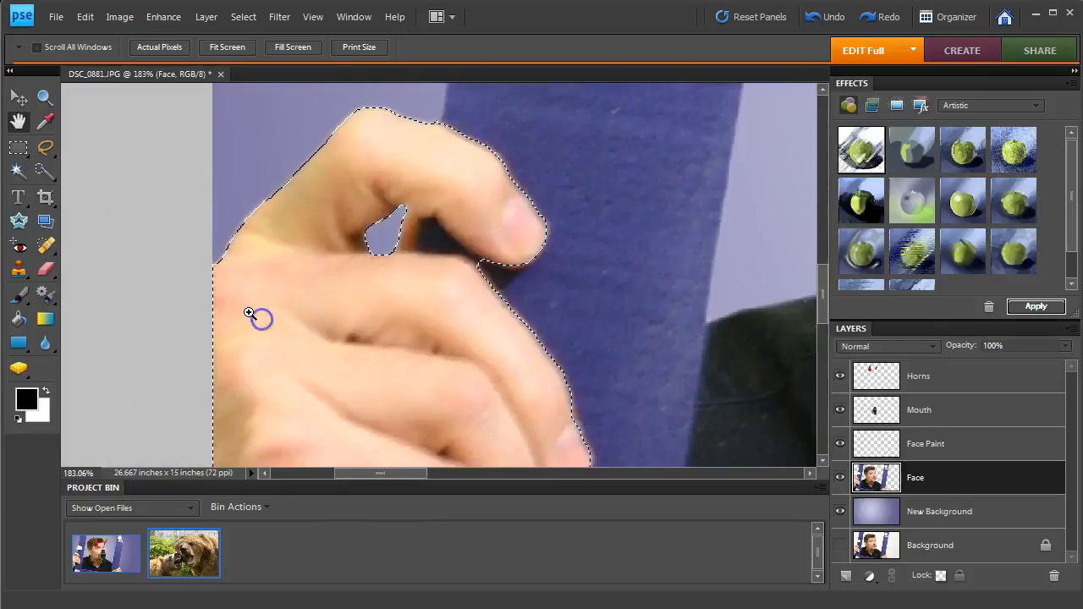
click(46, 171)
key(bracketleft)
key(bracketleft)
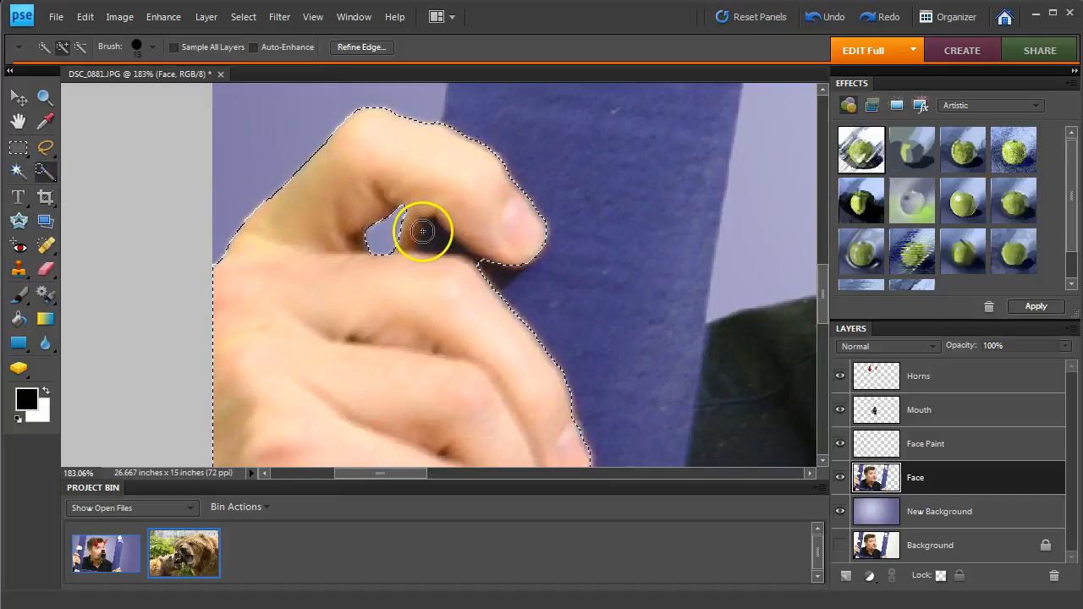
alt+click(409, 232)
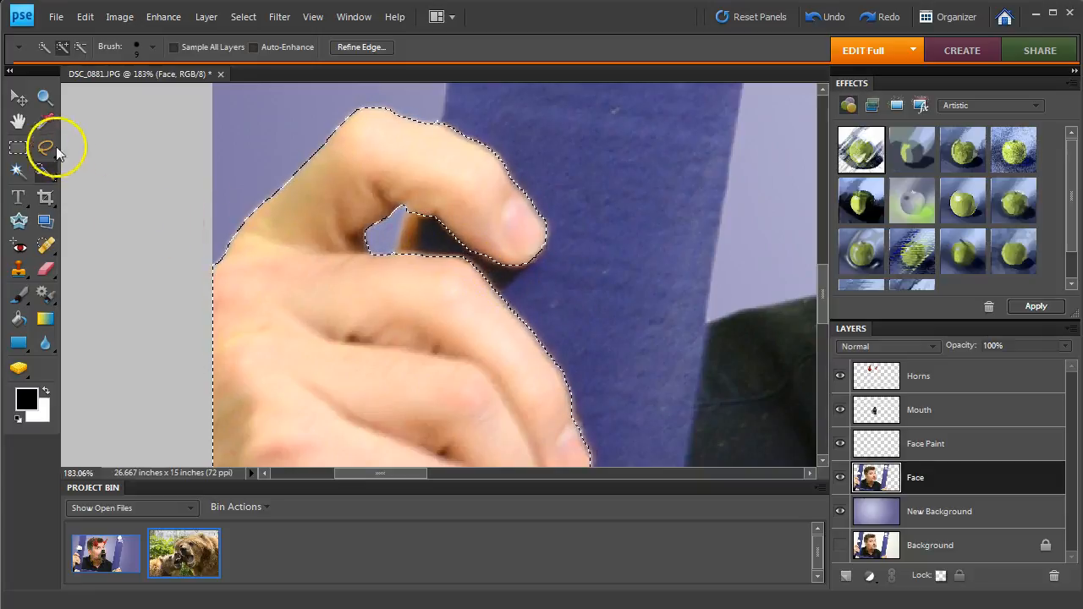
double_click(16, 124)
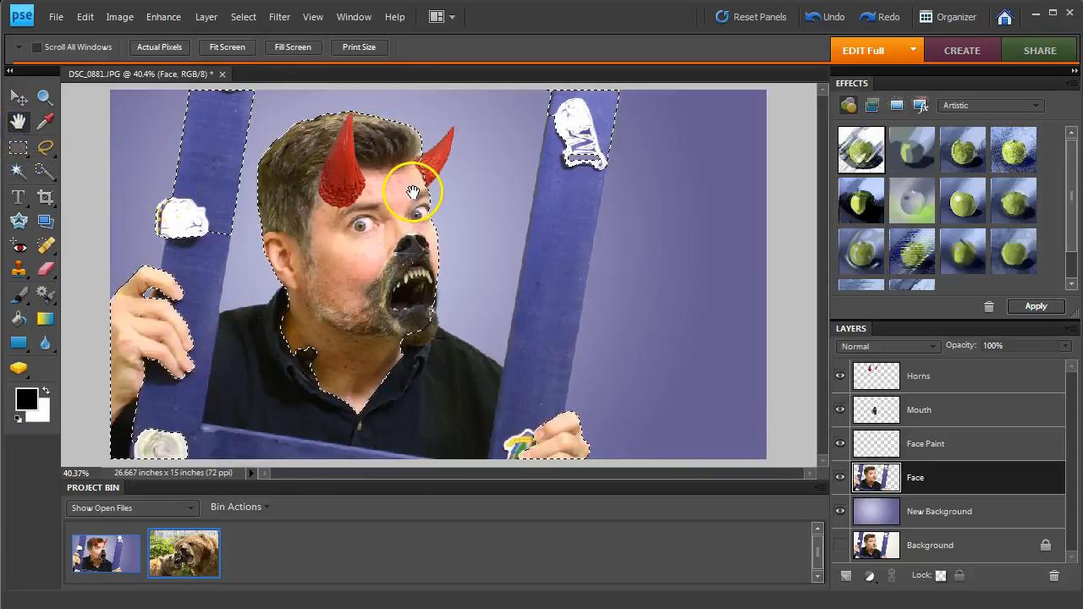
Step: Dismiss the selection outline with the Face Paint layer active and choose the Brush tool
click(940, 440)
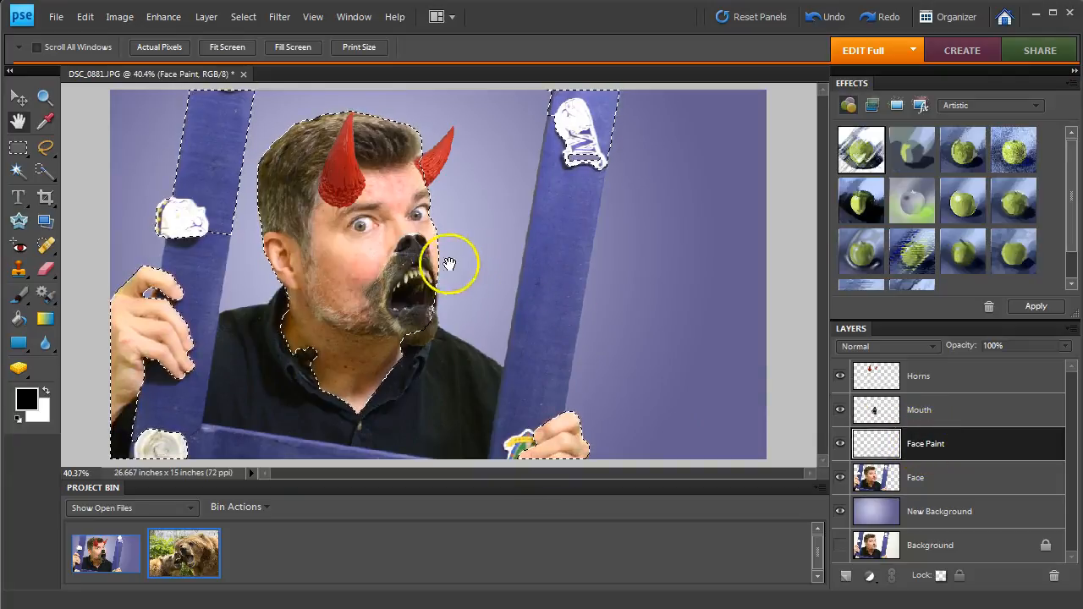
key(ctrl+d)
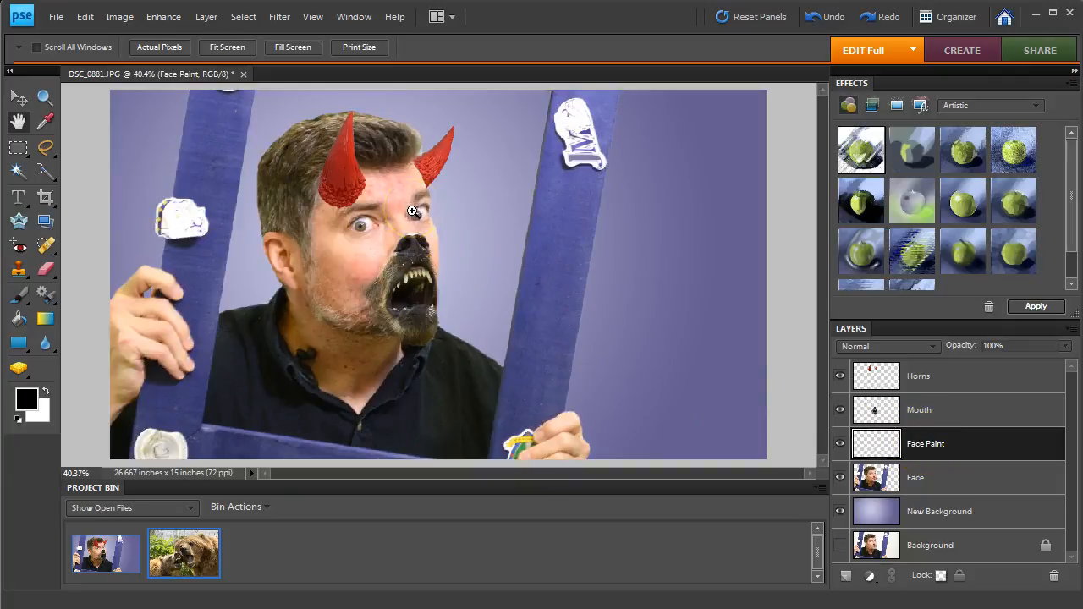
click(19, 294)
mouse_move(288, 218)
mouse_down()
mouse_move(415, 224)
mouse_move(459, 371)
mouse_move(228, 355)
mouse_move(225, 235)
mouse_move(373, 296)
mouse_up()
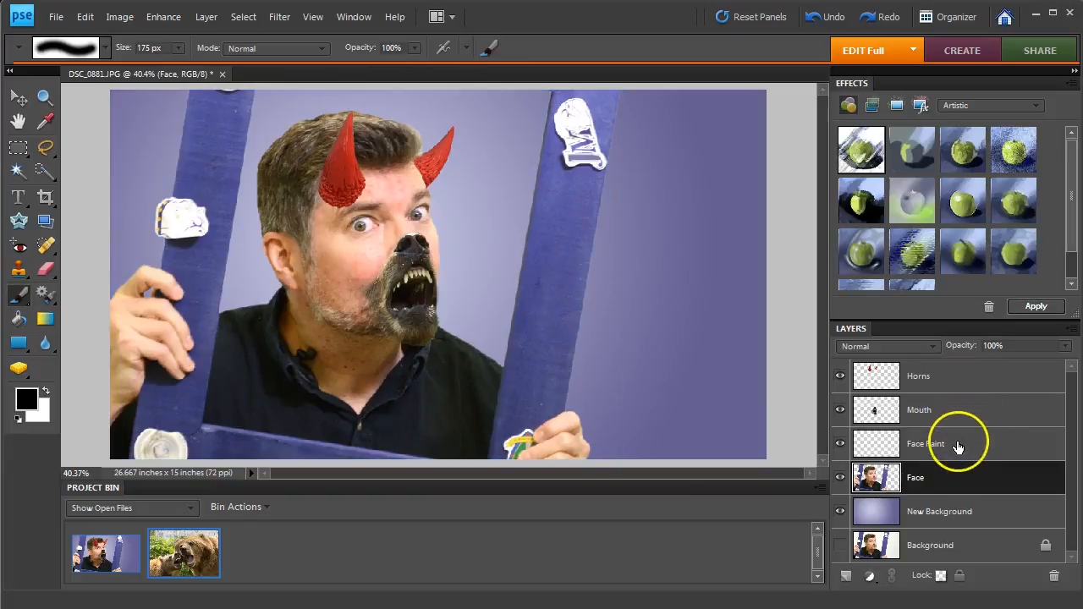
Step: Make the Face Paint layer active and sample the left horn's red as the foreground color with the Eyedropper
click(957, 446)
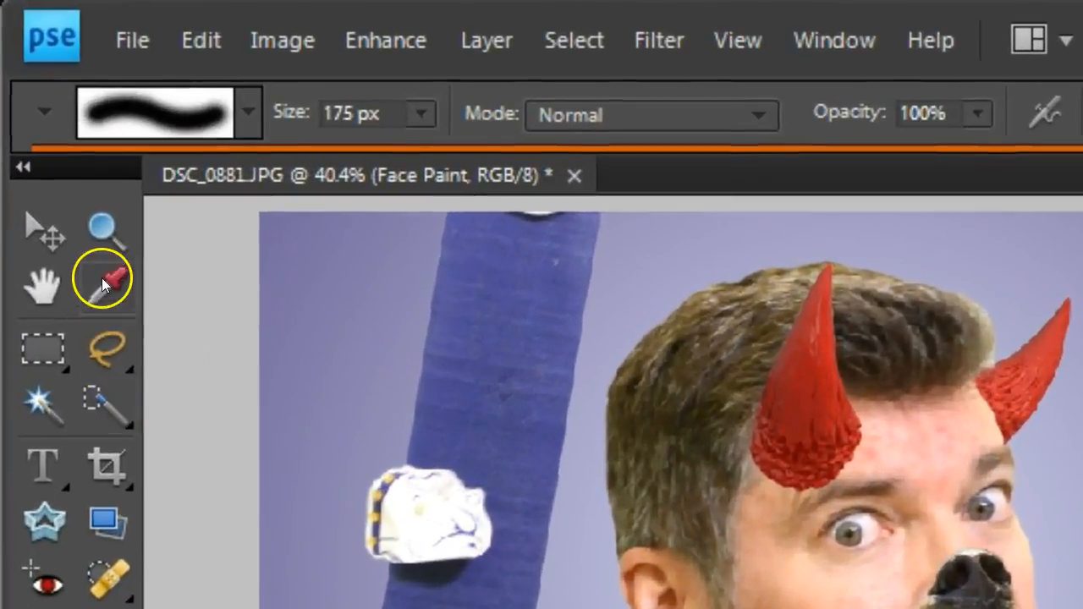
click(102, 280)
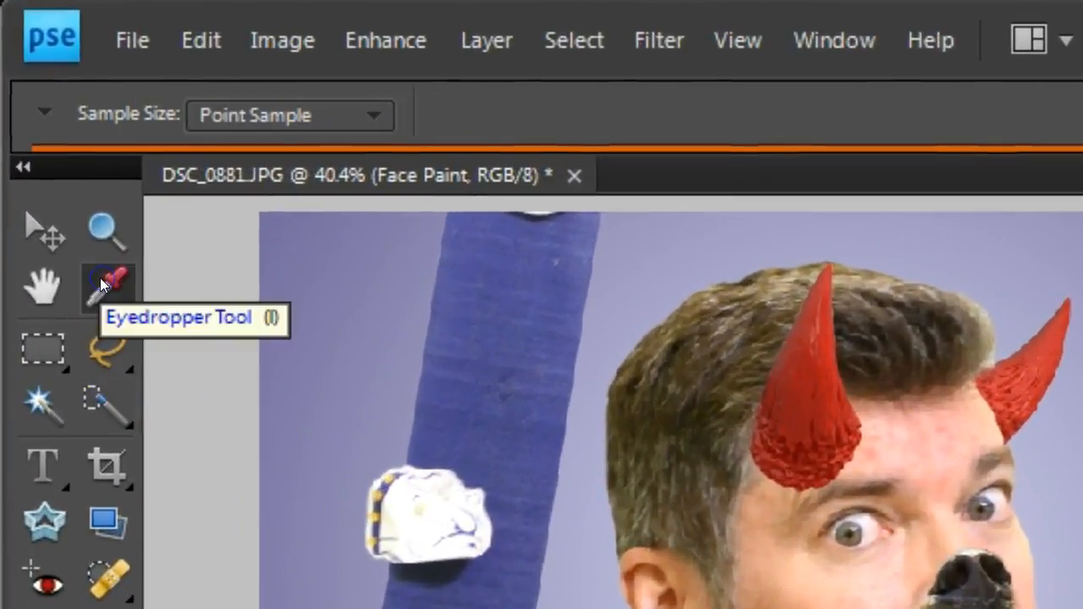
click(815, 390)
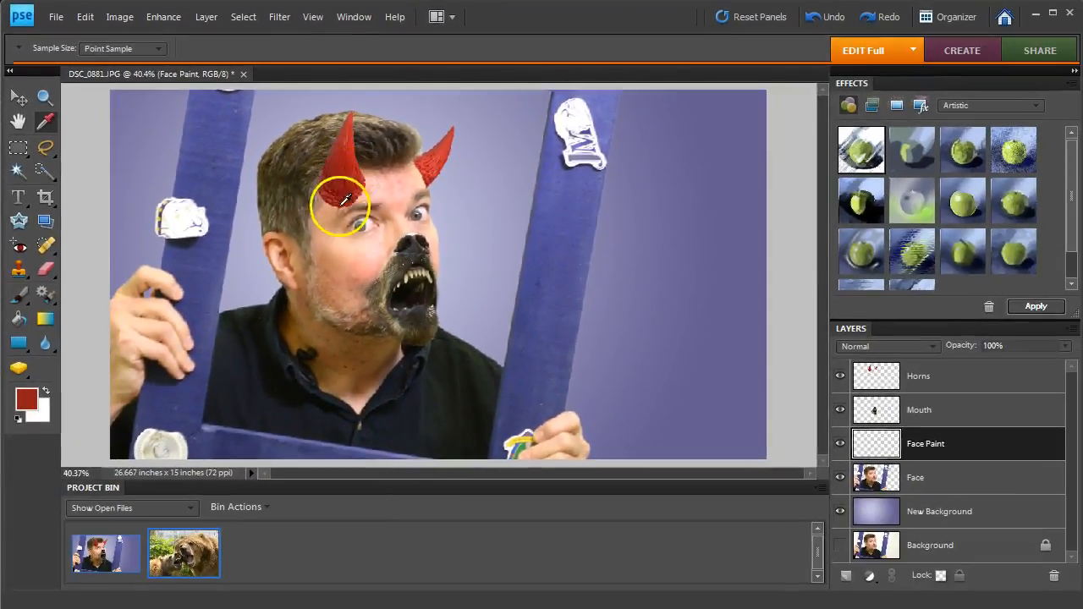
Step: Paint both hands, the face and the neck red on the Face Paint layer with a 175 px brush at 100% opacity
click(22, 324)
mouse_move(178, 292)
mouse_down()
mouse_move(127, 303)
mouse_move(168, 293)
mouse_move(123, 336)
mouse_move(203, 316)
mouse_move(98, 403)
mouse_move(156, 381)
mouse_up()
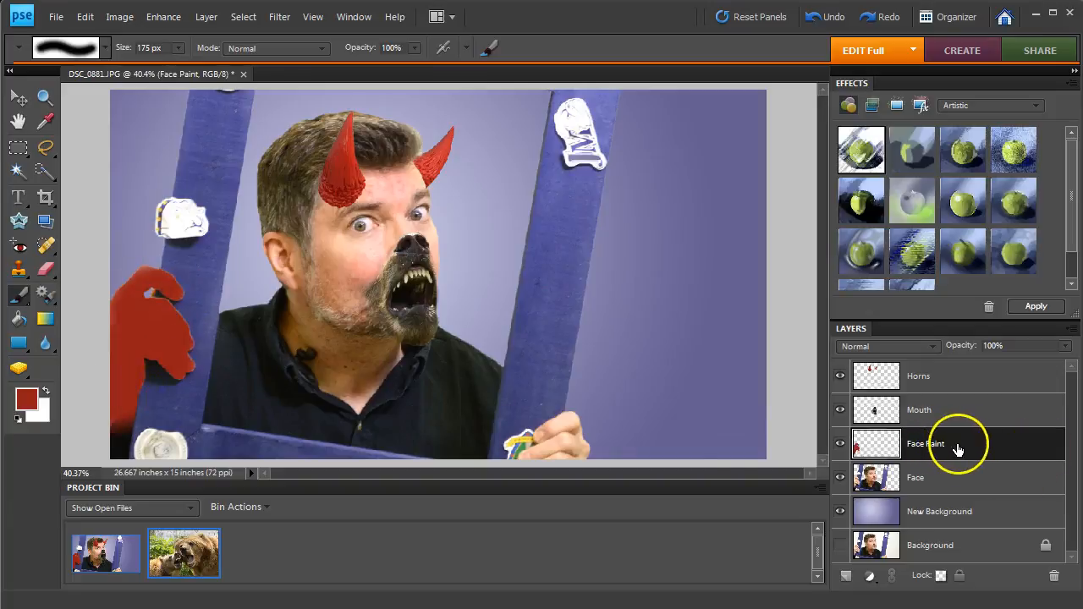
mouse_move(339, 205)
mouse_down()
mouse_move(296, 271)
mouse_move(377, 214)
mouse_move(279, 258)
mouse_move(291, 358)
mouse_move(368, 378)
mouse_move(340, 312)
mouse_move(386, 337)
mouse_move(336, 394)
mouse_move(365, 388)
mouse_move(389, 300)
mouse_move(417, 271)
mouse_move(387, 263)
mouse_move(421, 263)
mouse_move(467, 194)
mouse_move(425, 213)
mouse_move(431, 184)
mouse_move(421, 178)
mouse_move(398, 192)
mouse_move(332, 192)
mouse_move(352, 286)
mouse_up()
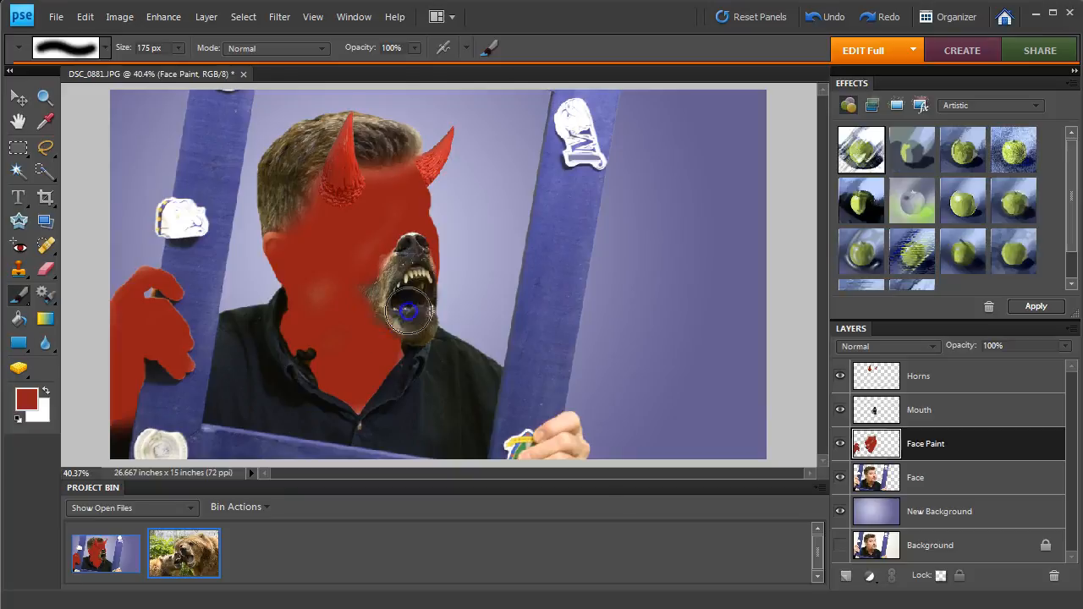
drag(617, 438, 522, 450)
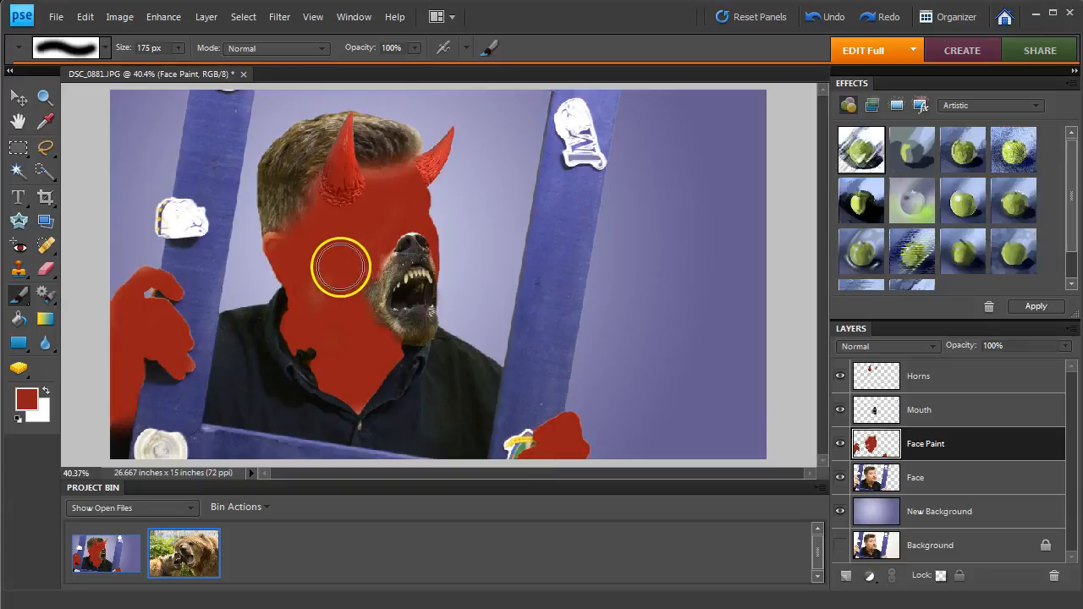
click(271, 248)
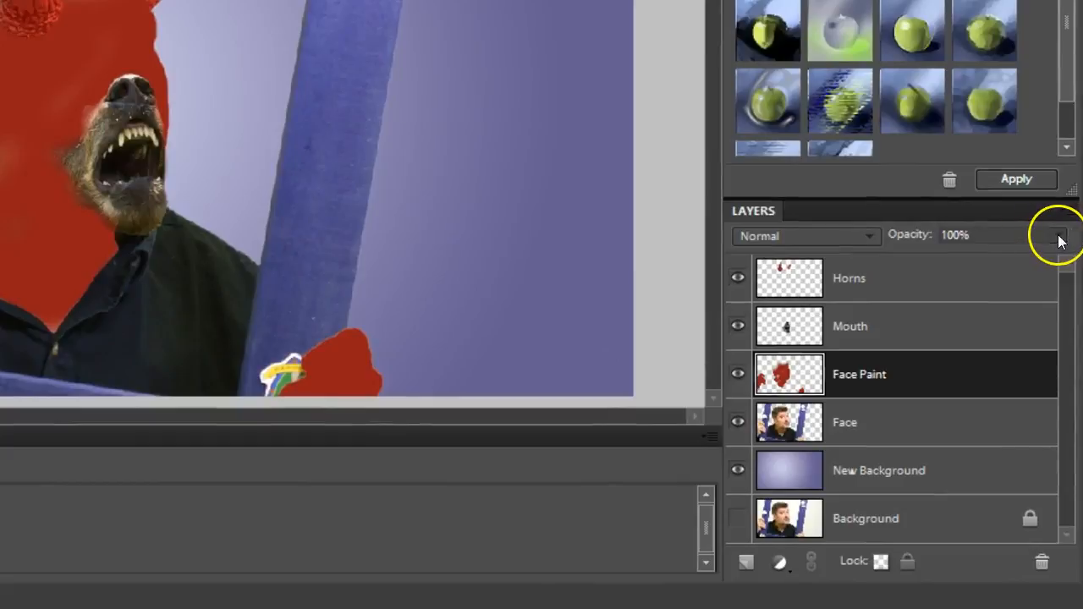
Step: Try the Face Paint layer at 57% opacity and raise it to 92%
click(1067, 347)
drag(1057, 263, 1039, 268)
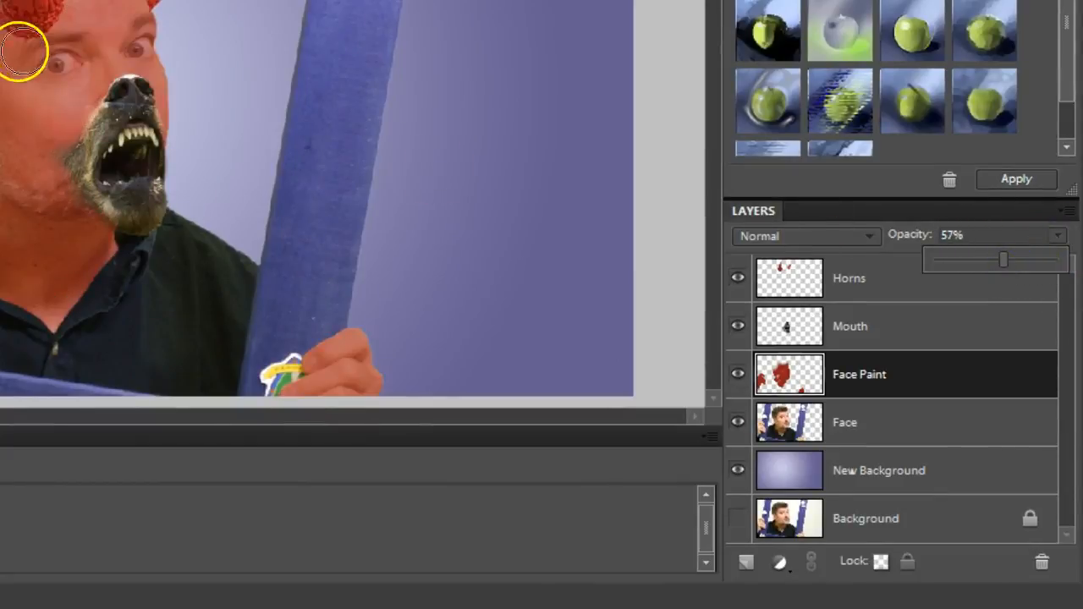
mouse_move(1005, 258)
mouse_down()
mouse_move(954, 261)
mouse_move(1069, 264)
mouse_move(1049, 268)
mouse_up()
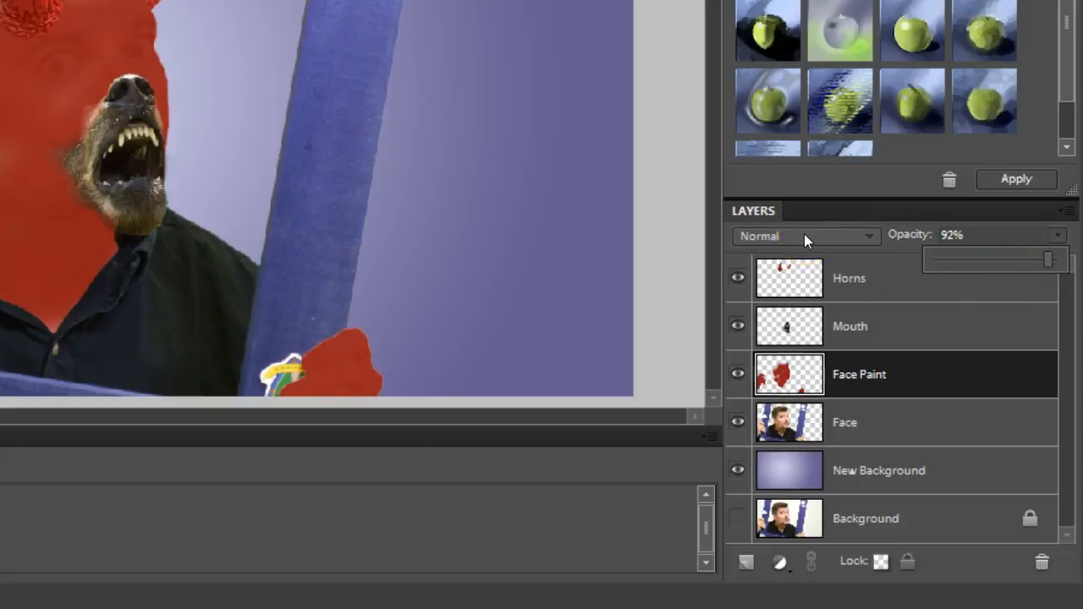
Step: Try the Dissolve, Darken and Multiply blend modes on the Face Paint layer
click(778, 235)
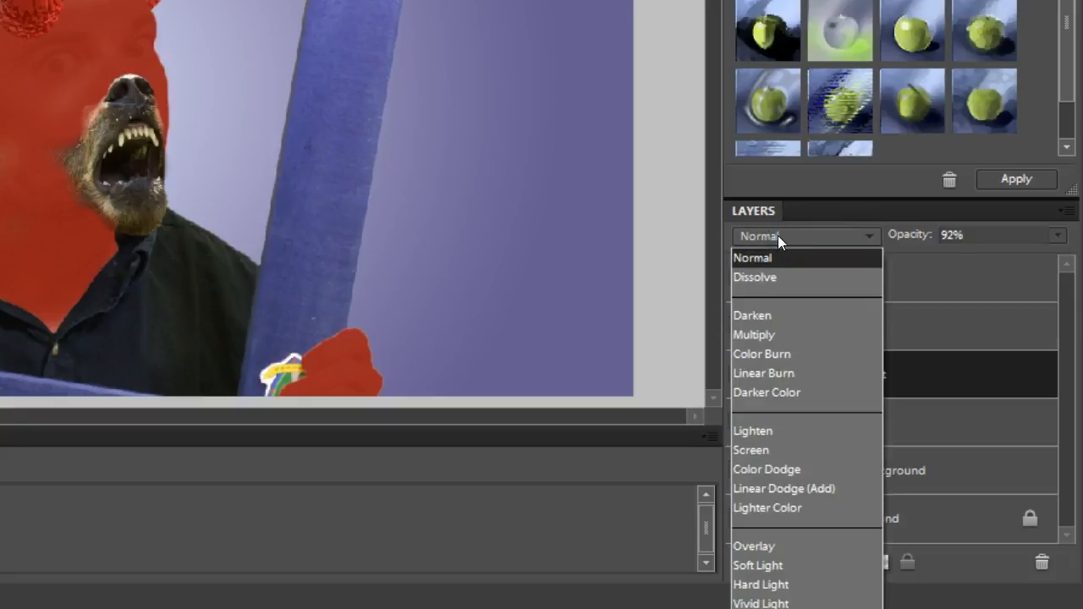
click(783, 277)
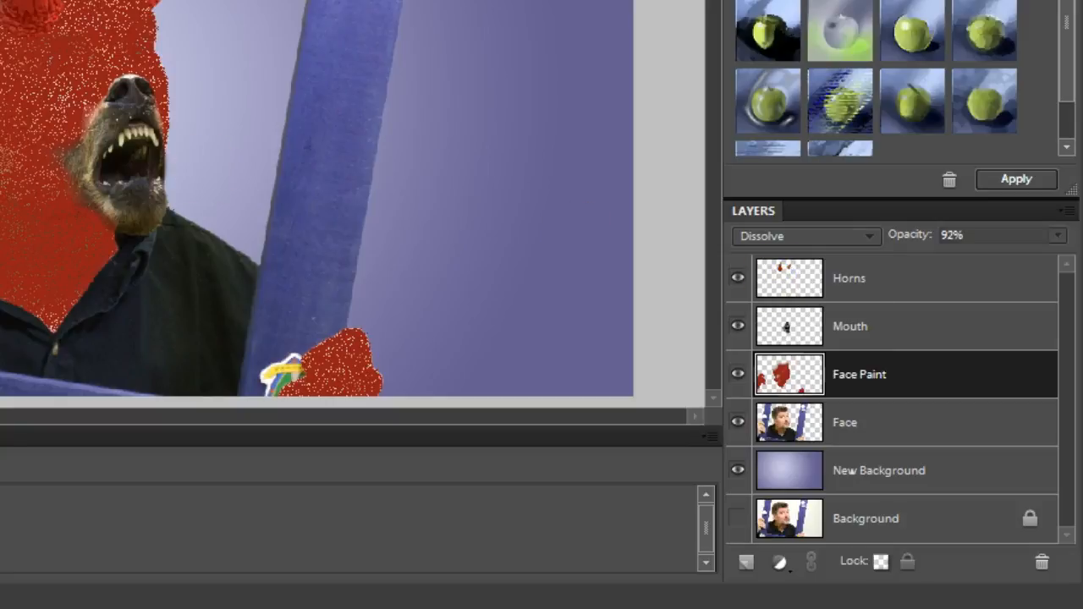
click(840, 243)
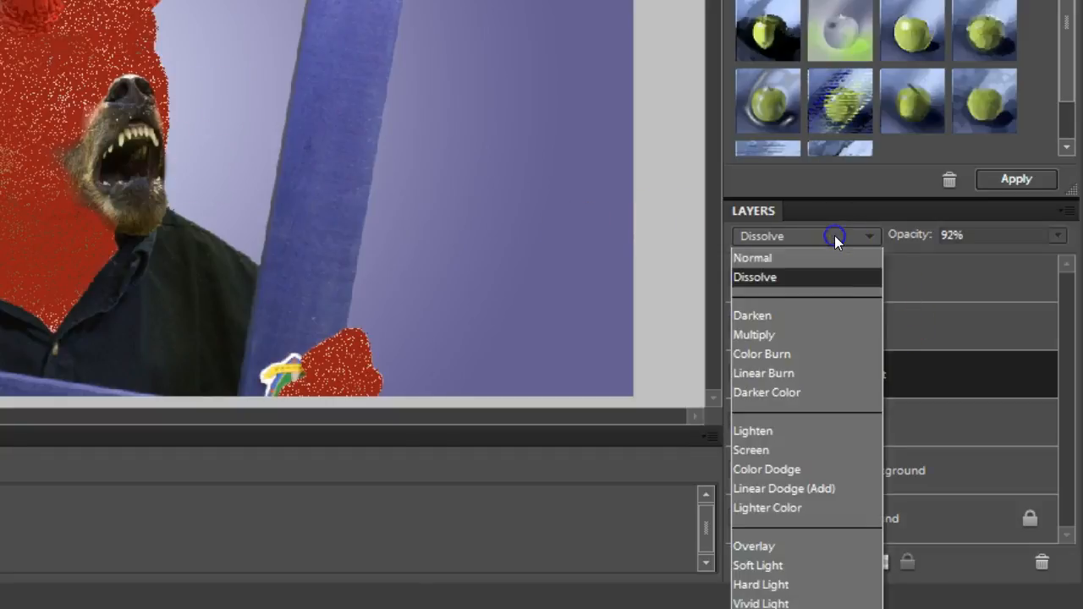
click(767, 312)
click(781, 235)
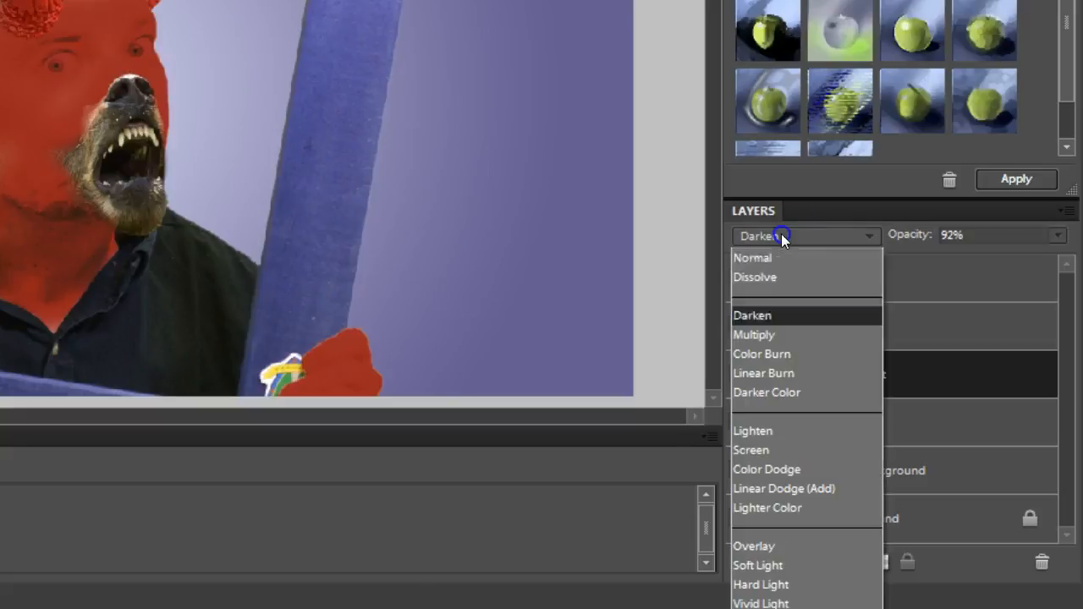
click(780, 333)
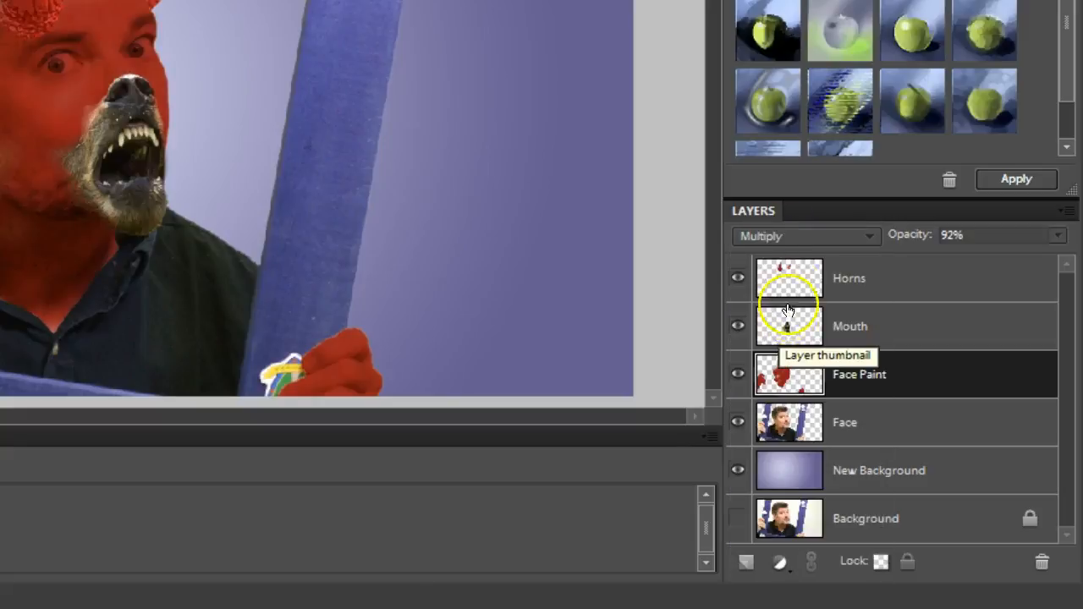
click(786, 237)
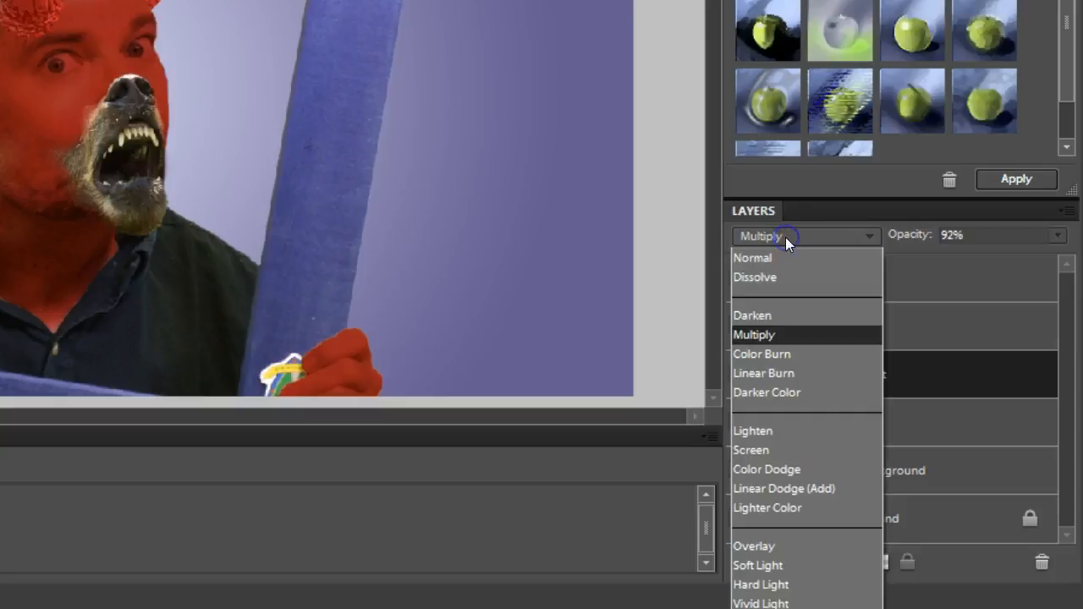
click(785, 237)
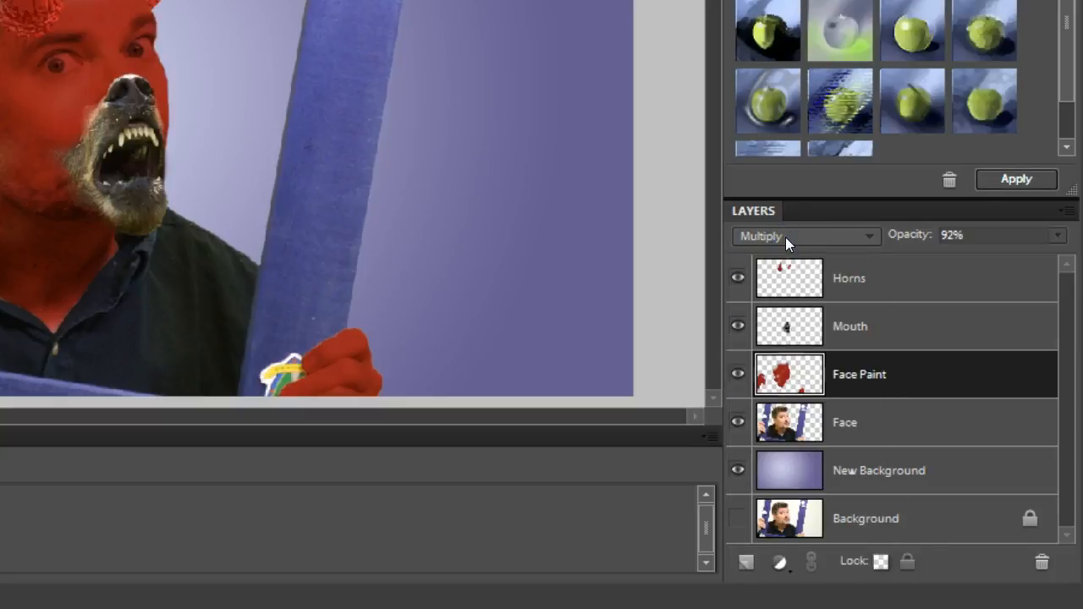
Step: Try the blend modes from Color Burn through Lighten and Linear Dodge (Add) to Overlay on the Face Paint layer
key(Down)
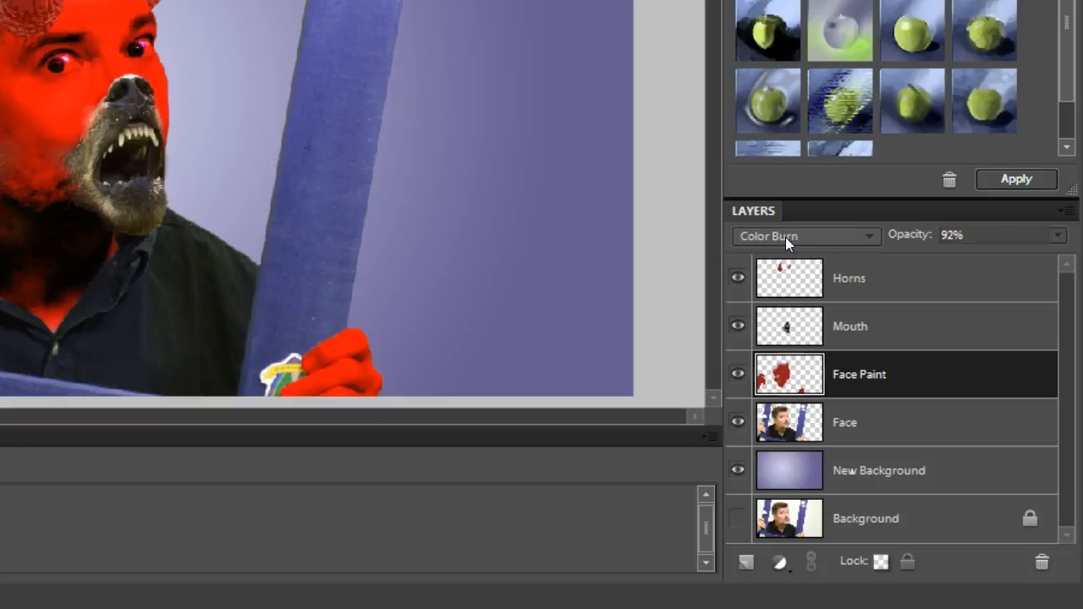
key(Down)
key(Down)
key(Down)
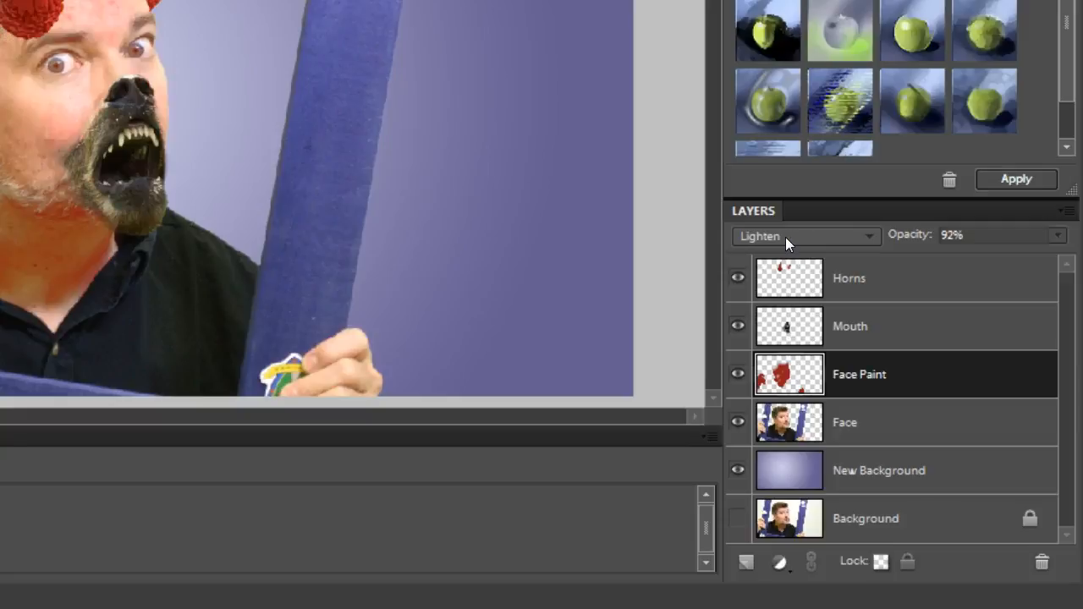
key(Down)
key(Down)
key(Down)
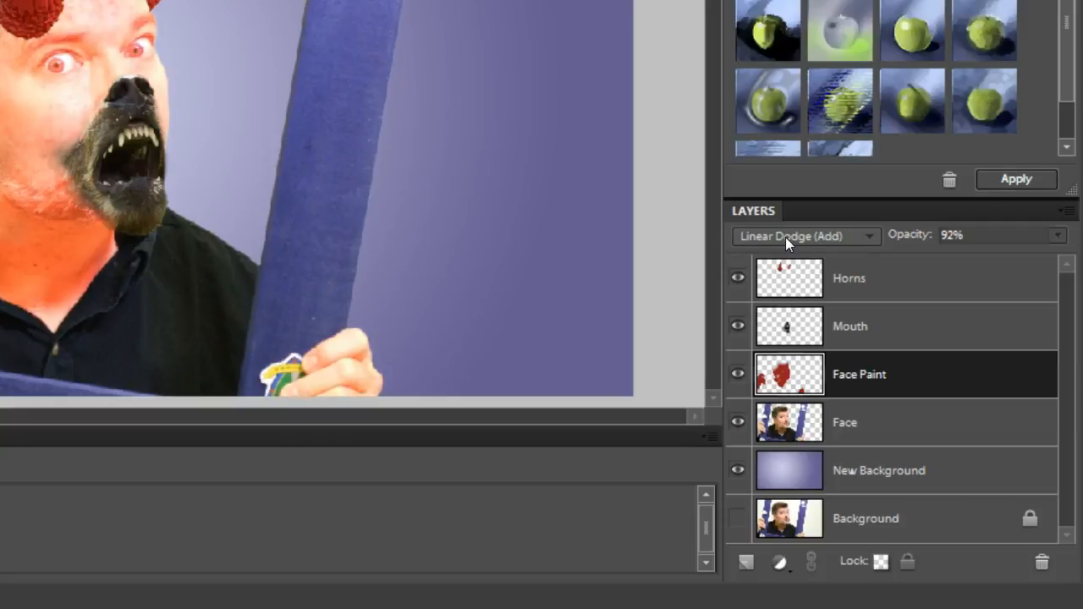
key(Down)
key(Down)
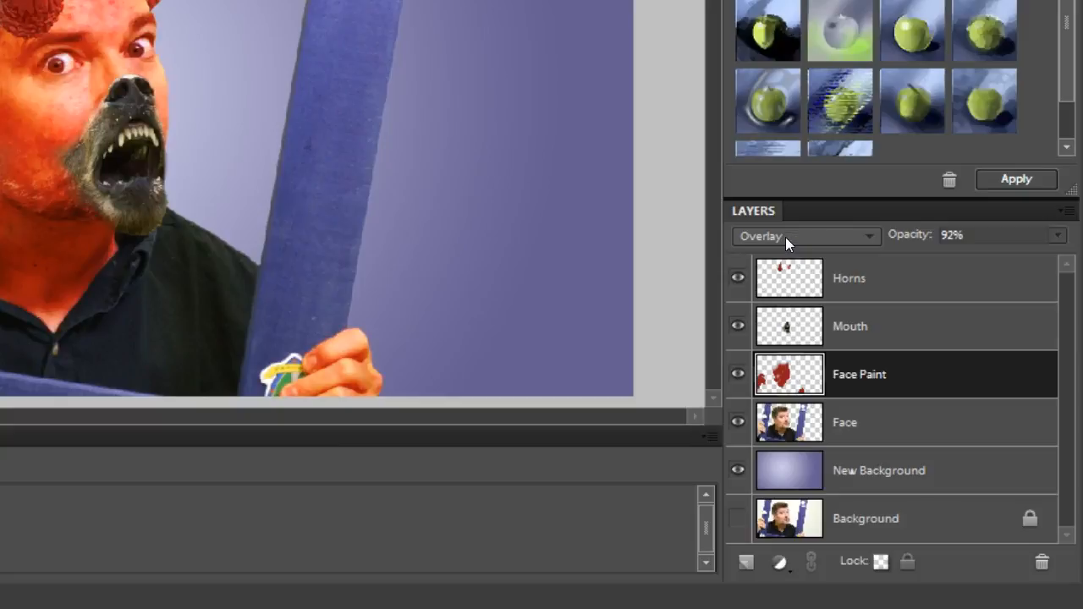
Step: Compare the blend modes following Overlay on the painted face around the snout, and go back through the list to Multiply
drag(219, 166, 222, 167)
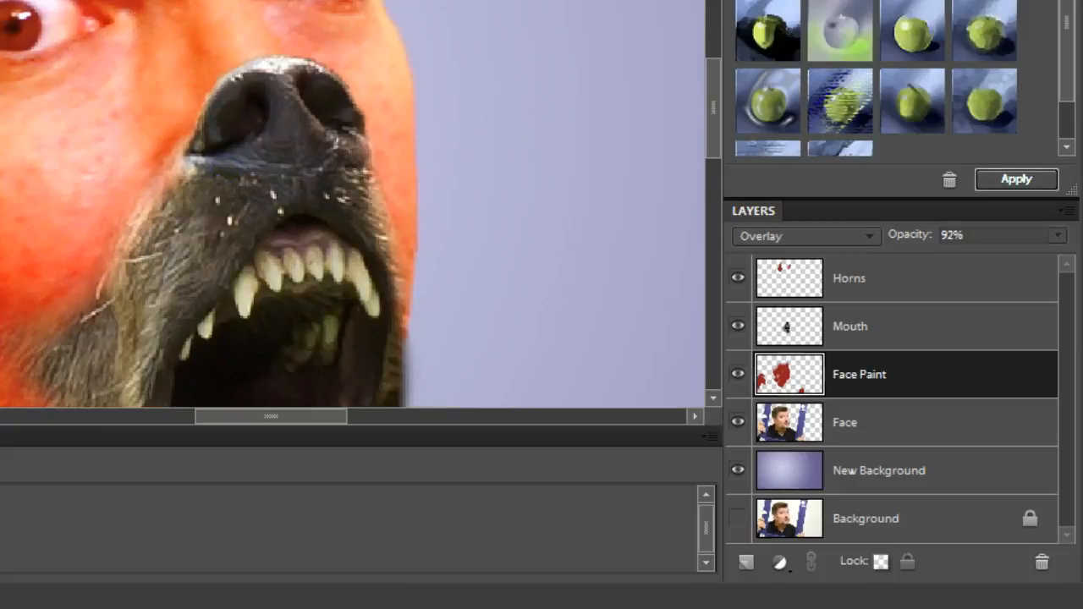
click(796, 235)
click(796, 235)
key(Down)
key(Down)
key(Down)
key(Down)
key(Down)
key(Down)
key(Down)
key(Down)
key(Down)
key(Down)
key(Down)
key(Down)
key(Up)
key(Up)
key(Up)
key(Up)
key(Up)
key(Up)
key(Up)
key(Up)
key(Up)
key(Up)
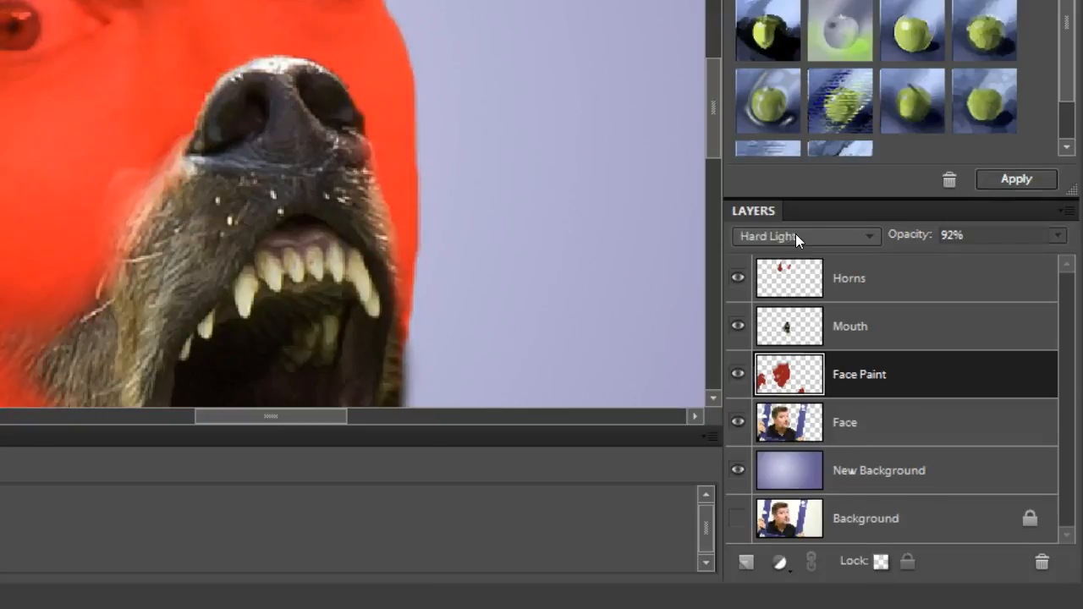
key(Up)
key(Up)
key(Up)
key(Up)
key(Up)
key(Up)
key(Up)
key(Up)
key(Up)
key(Up)
key(Up)
key(Up)
key(Up)
key(Down)
key(Down)
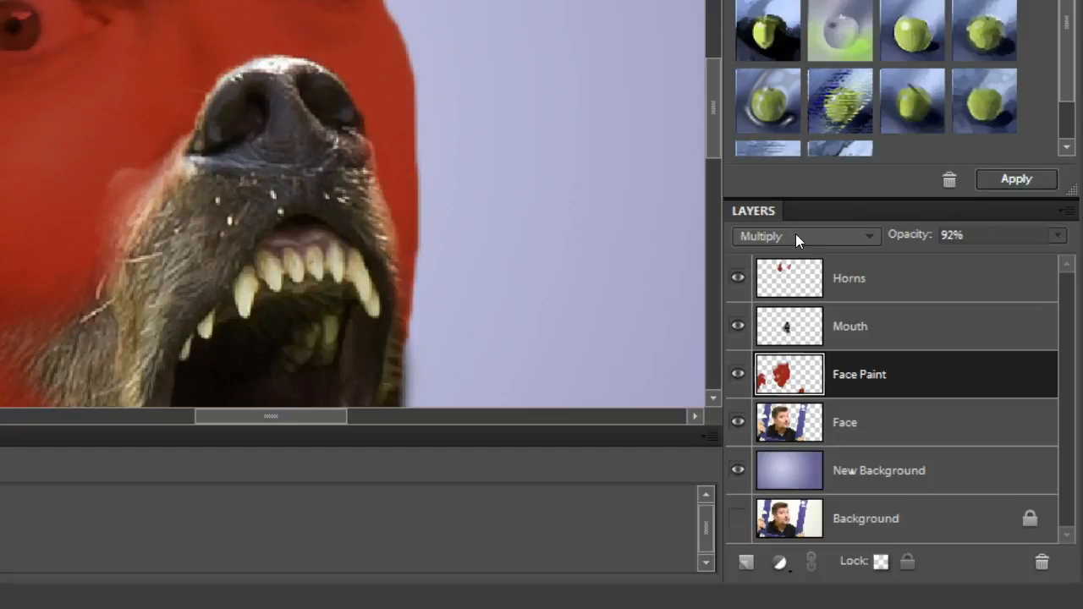
Step: Compare the Face Paint layer's blend modes from Linear Burn through Color Dodge, Soft Light and Vivid Light to Exclusion
key(Down)
key(Down)
key(Down)
key(Down)
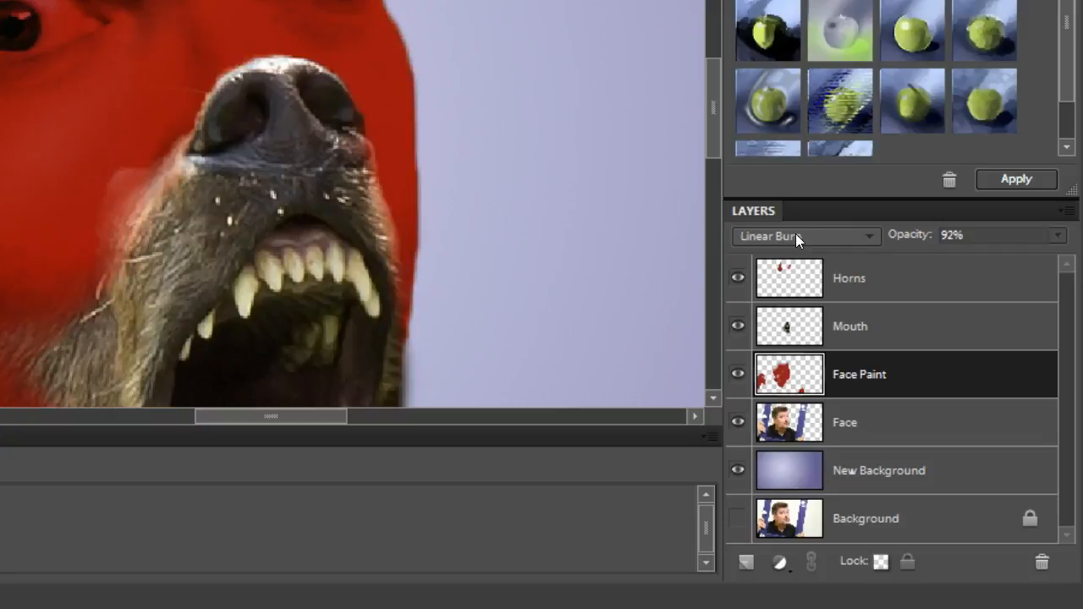
key(Down)
key(Down)
key(Down)
key(Down)
key(Down)
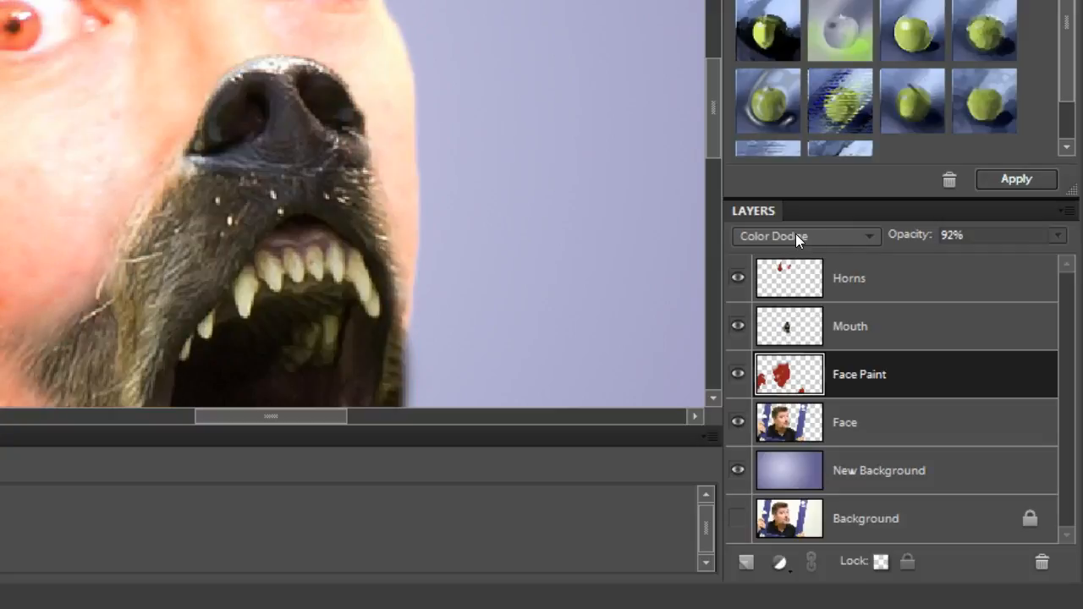
key(Down)
key(Down)
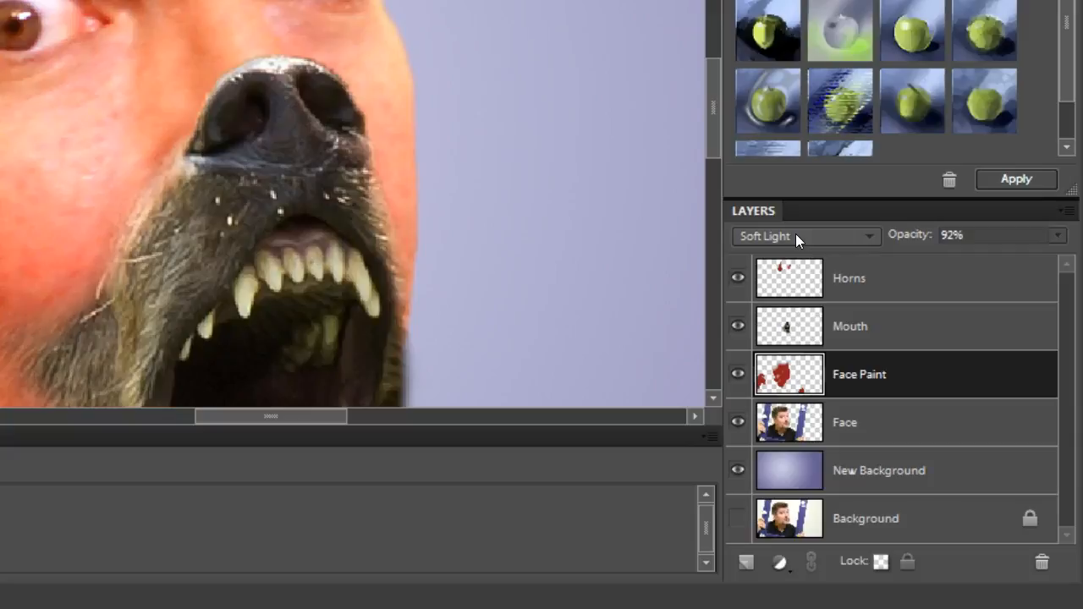
key(Down)
key(Down)
key(Down)
key(Down)
key(Down)
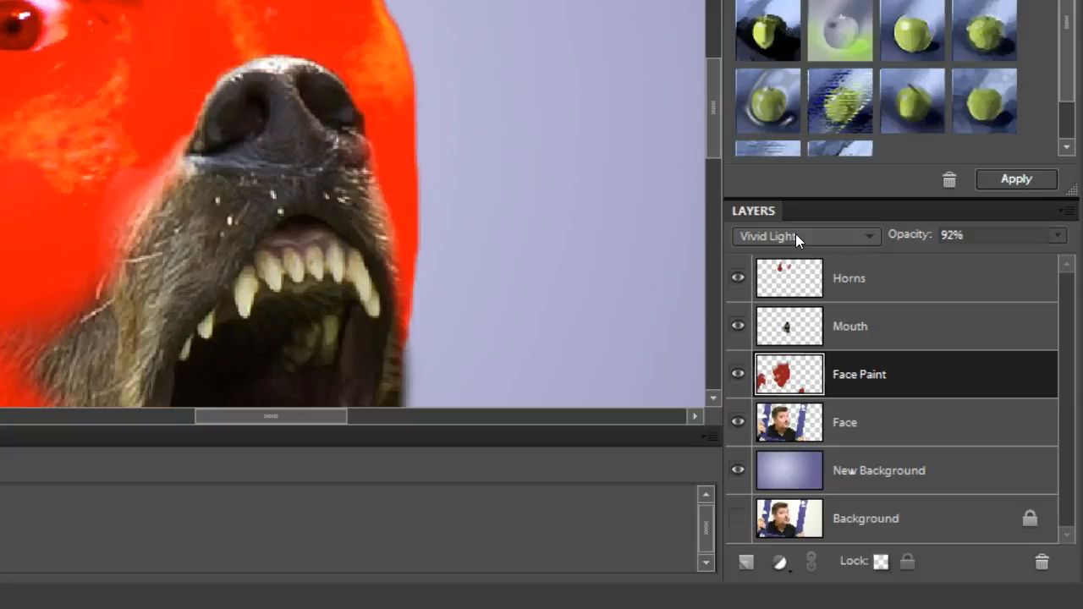
key(Down)
key(Down)
key(Down)
key(Down)
key(Down)
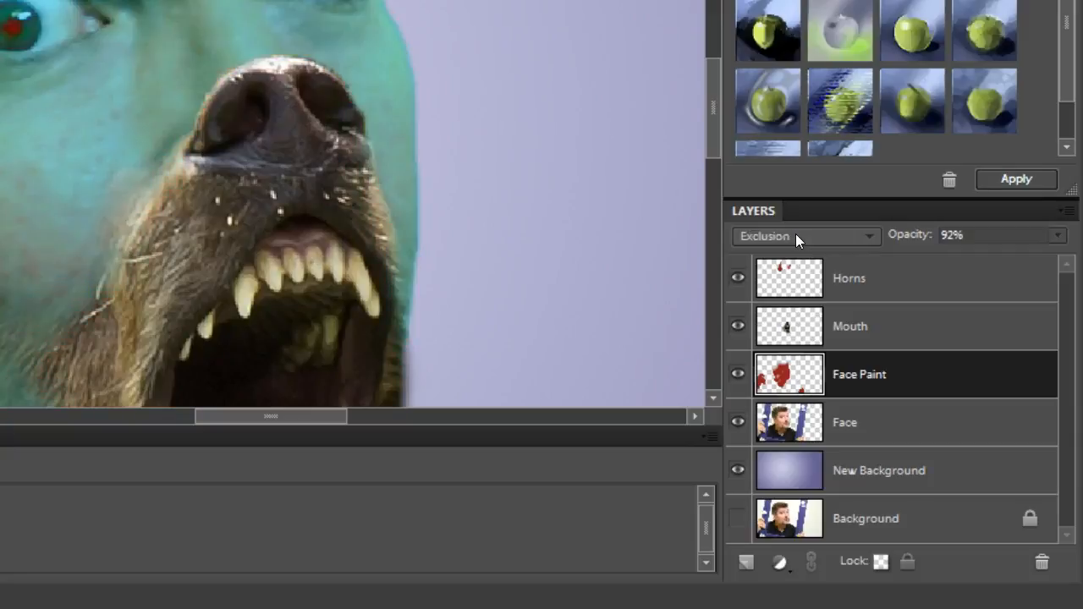
Step: Go back through the blend modes and set the Face Paint layer to Linear Burn
key(Up)
key(Up)
key(Up)
key(Up)
key(Up)
key(Up)
key(Up)
key(Up)
key(Up)
key(Up)
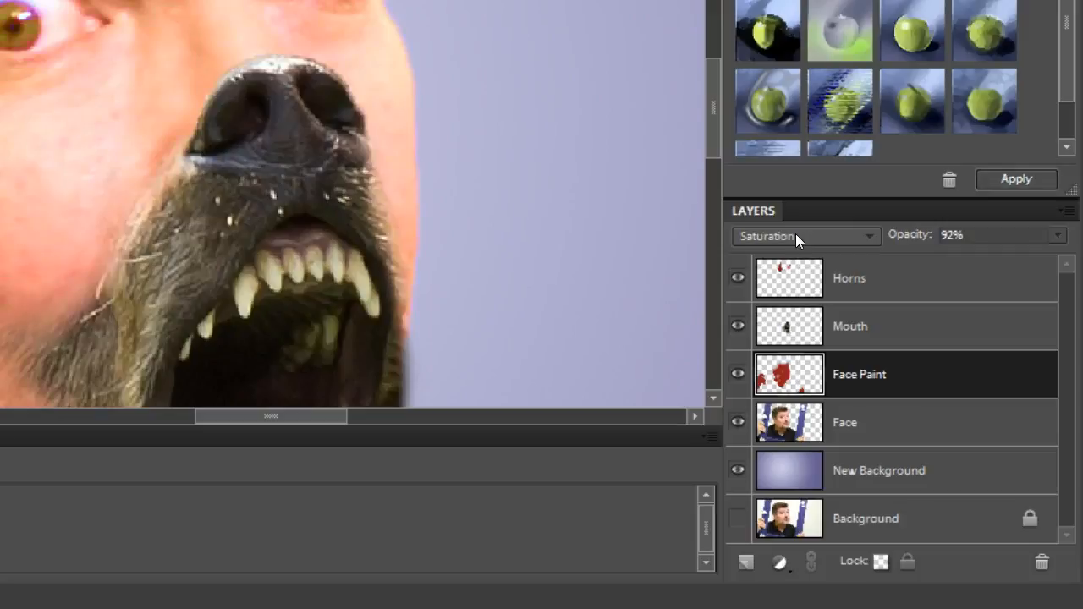
key(Up)
key(Up)
key(Up)
key(Up)
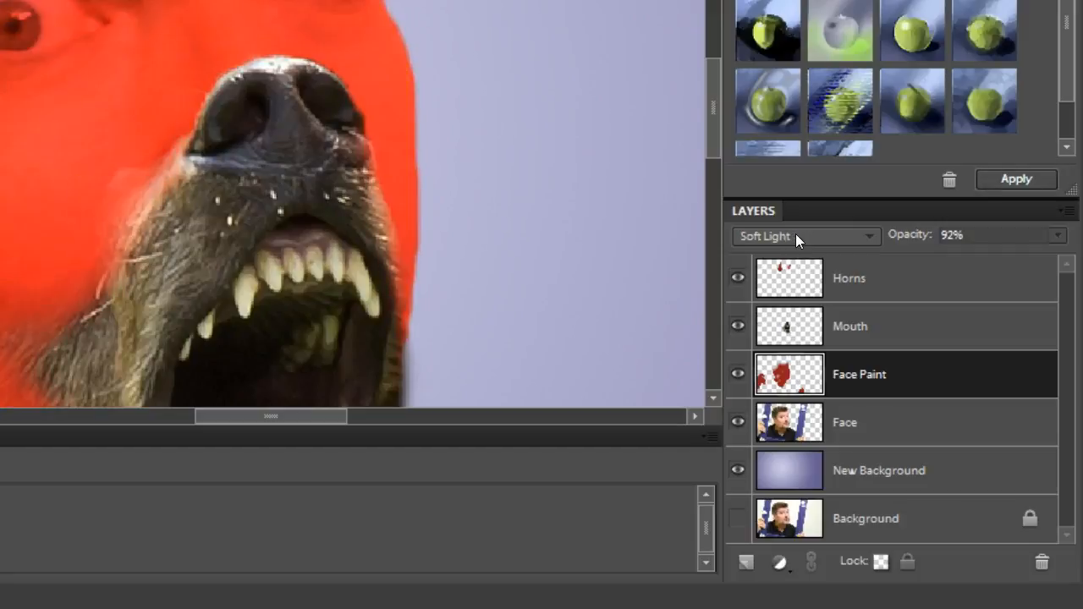
key(Up)
key(Up)
key(Up)
key(Up)
key(Up)
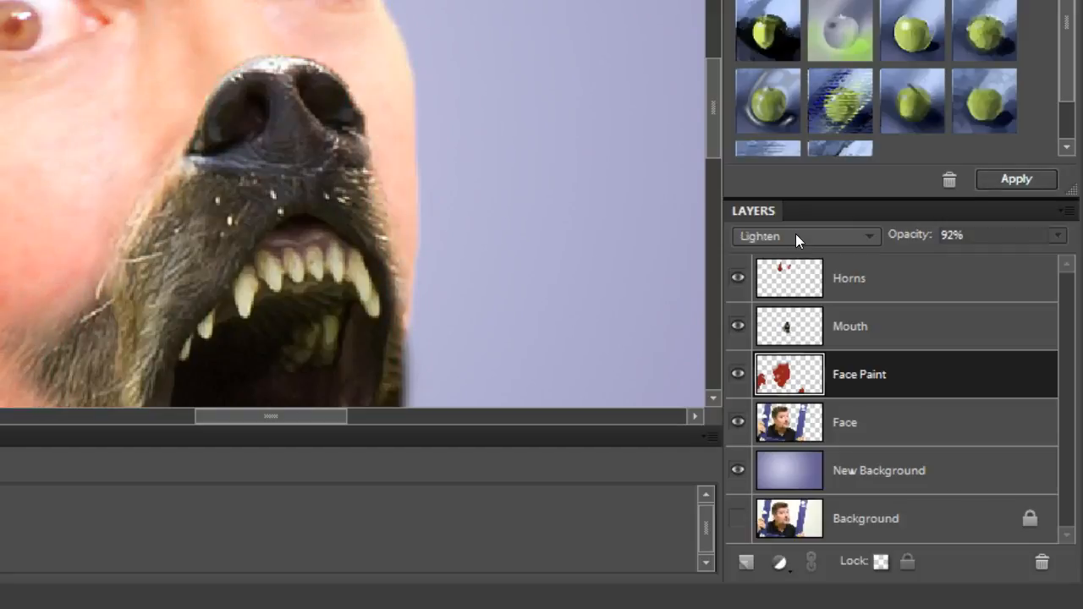
key(Up)
key(Up)
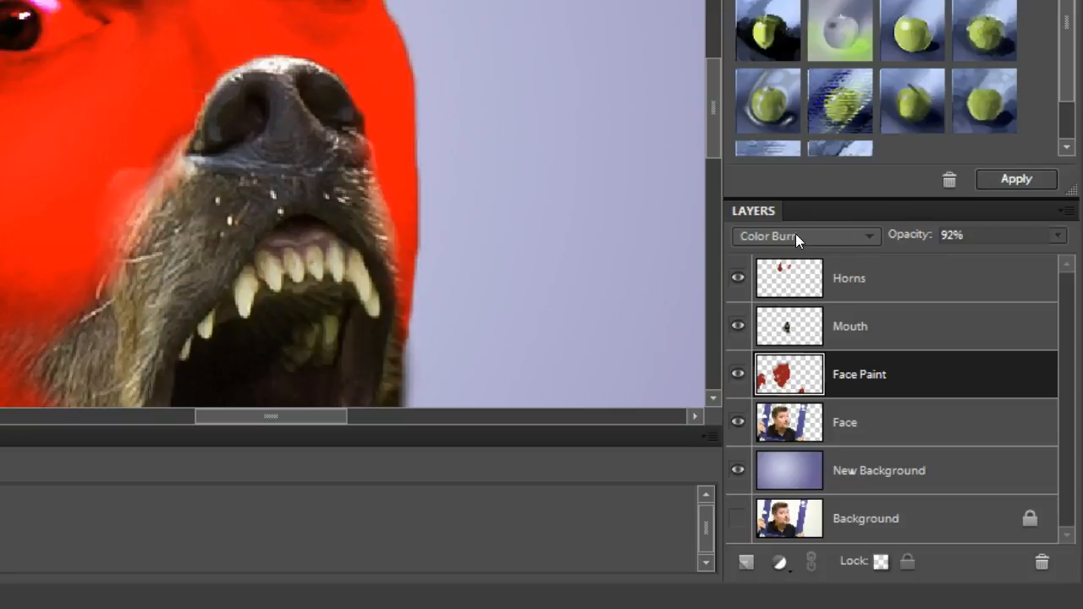
key(Down)
key(Down)
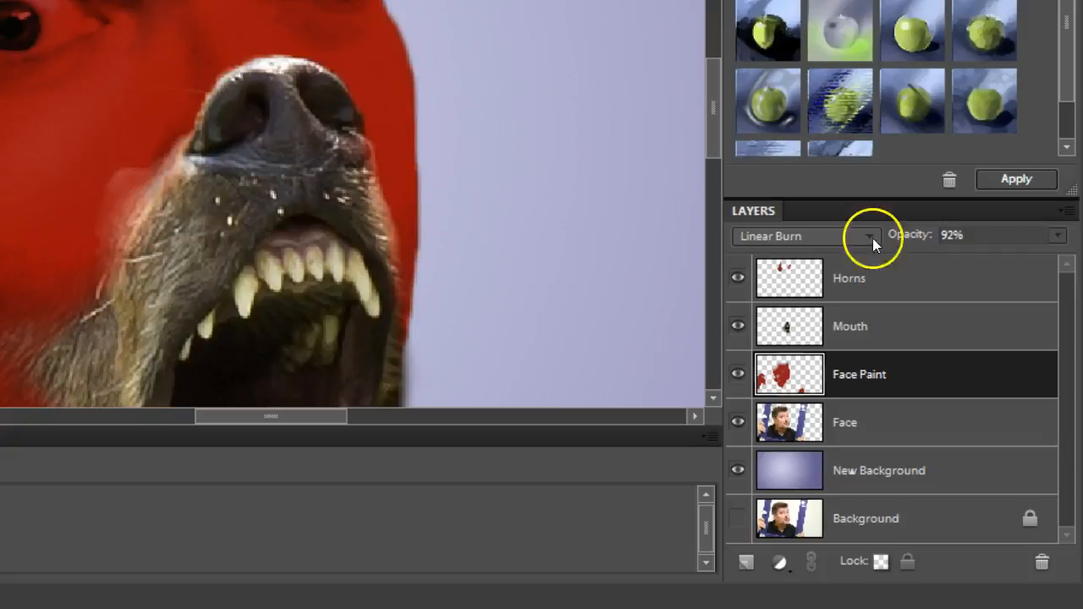
Step: Set the Face Paint layer's opacity to 50% and check the effect on the whole picture
click(1057, 236)
drag(1057, 260, 1007, 265)
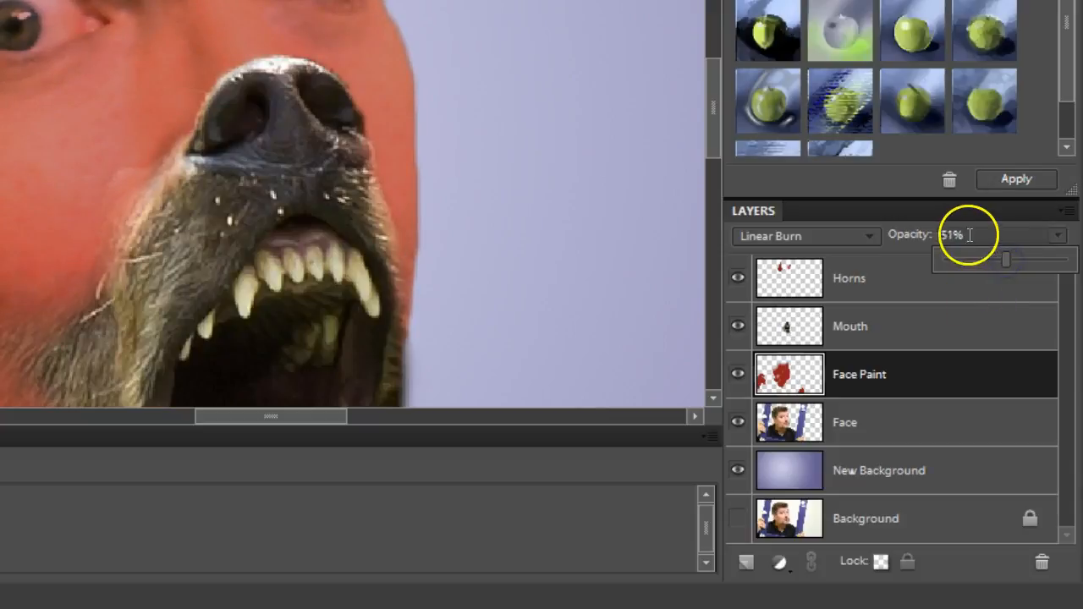
click(984, 235)
text(40)
key(BackSpace)
key(BackSpace)
text(50)
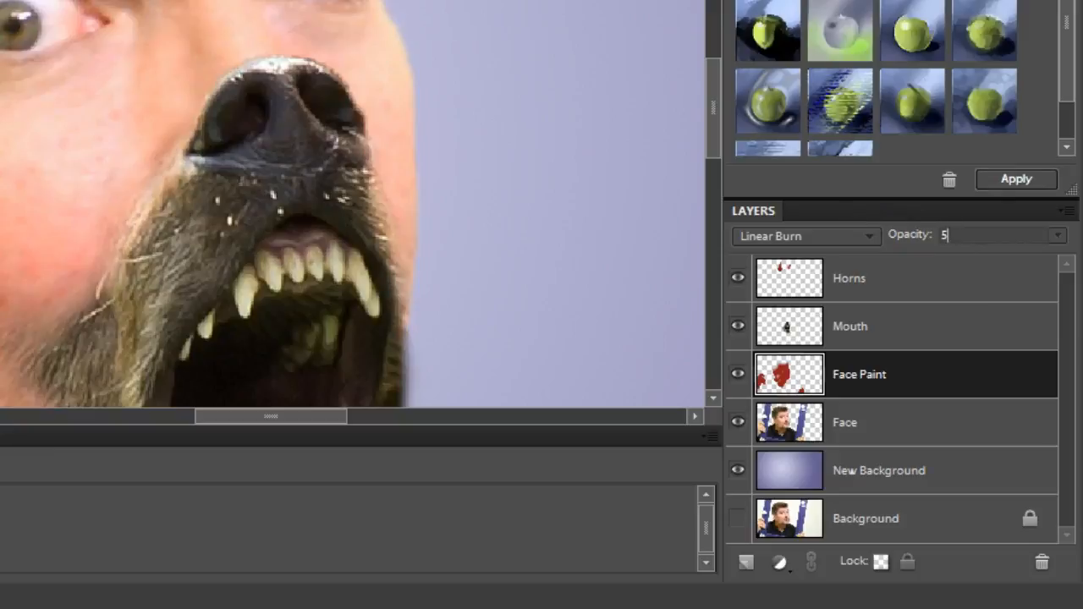
key(Return)
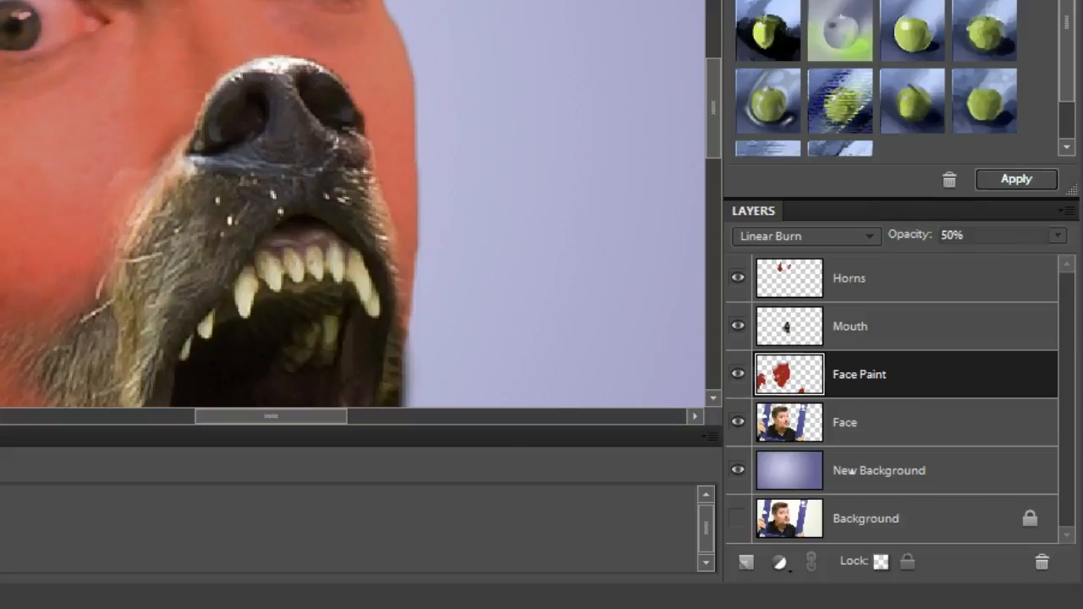
key(ctrl+0)
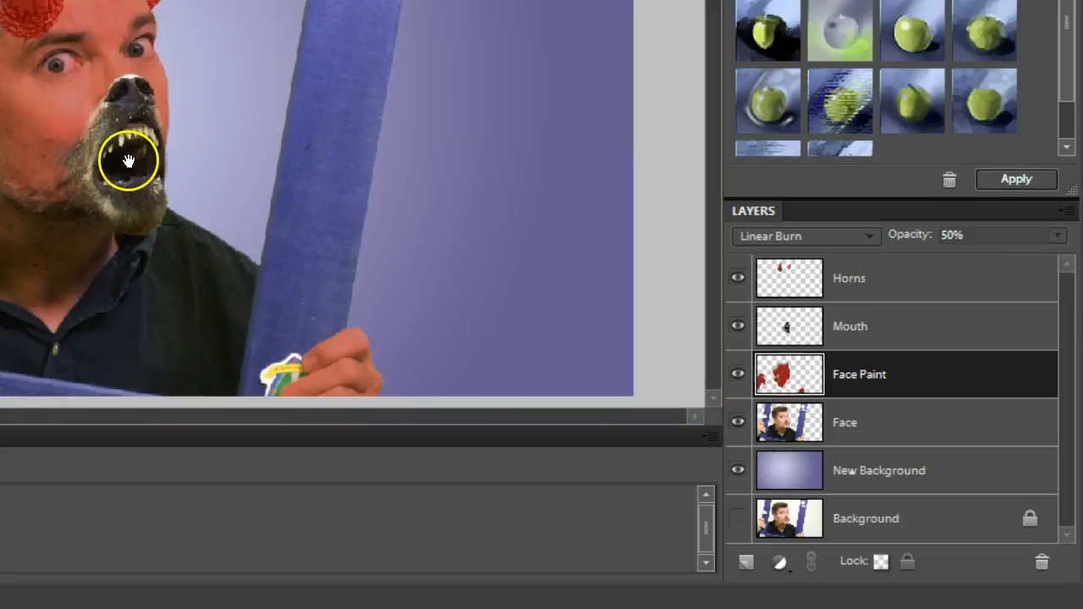
scroll(72, 90, up, 3)
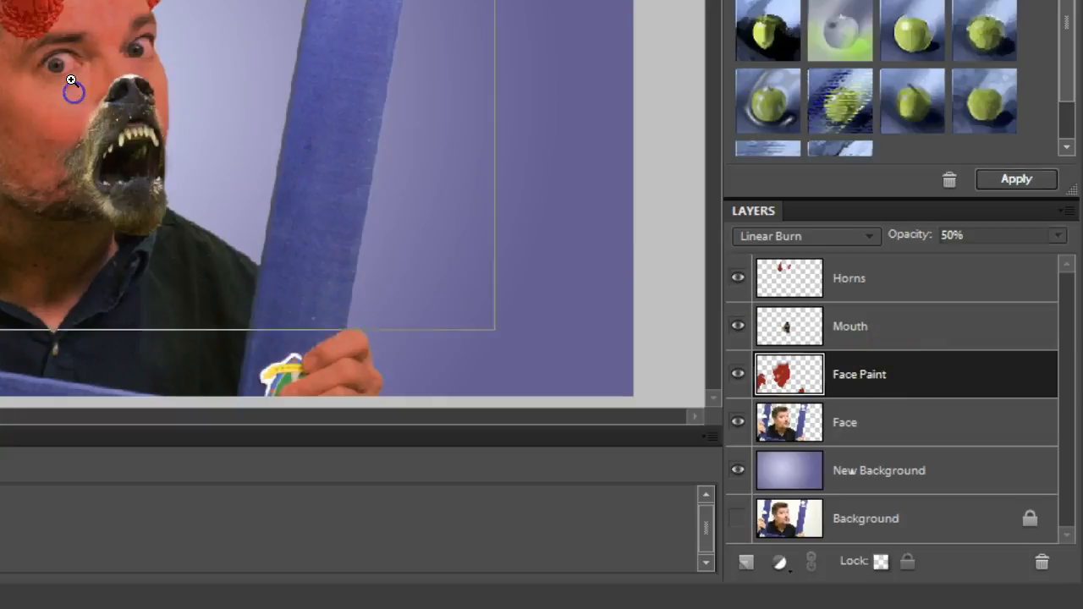
Step: Make the Face layer active and switch to the Quick Selection tool
scroll(91, 52, up, 1)
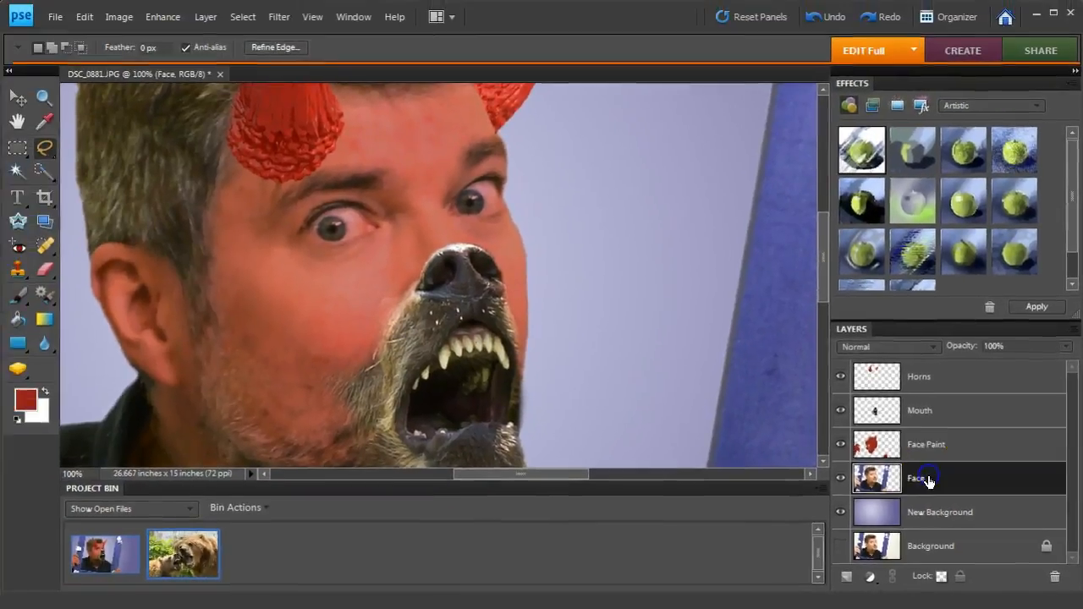
click(899, 457)
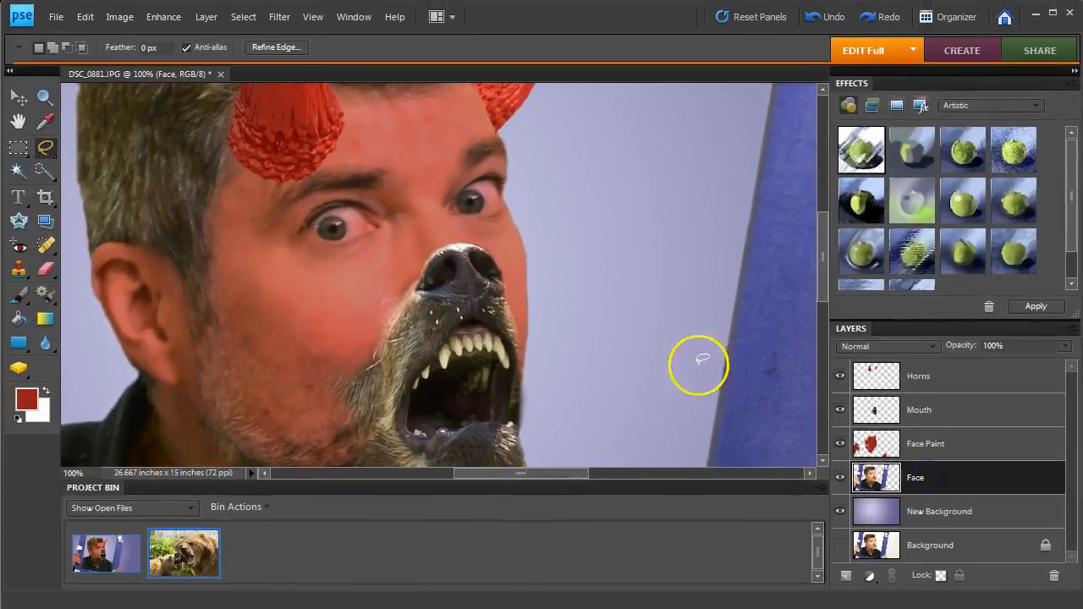
click(981, 447)
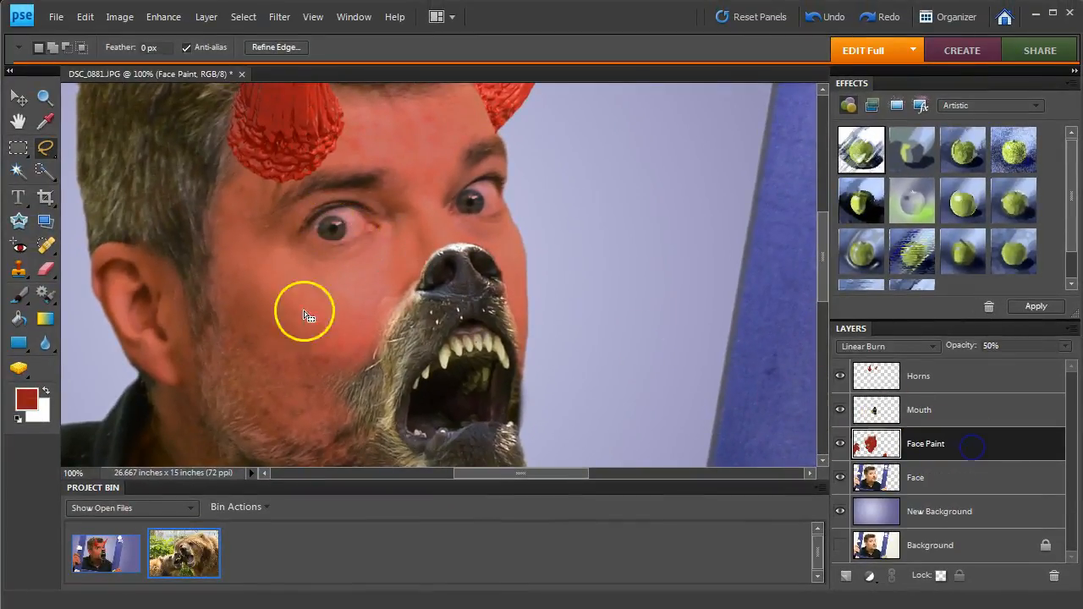
click(921, 477)
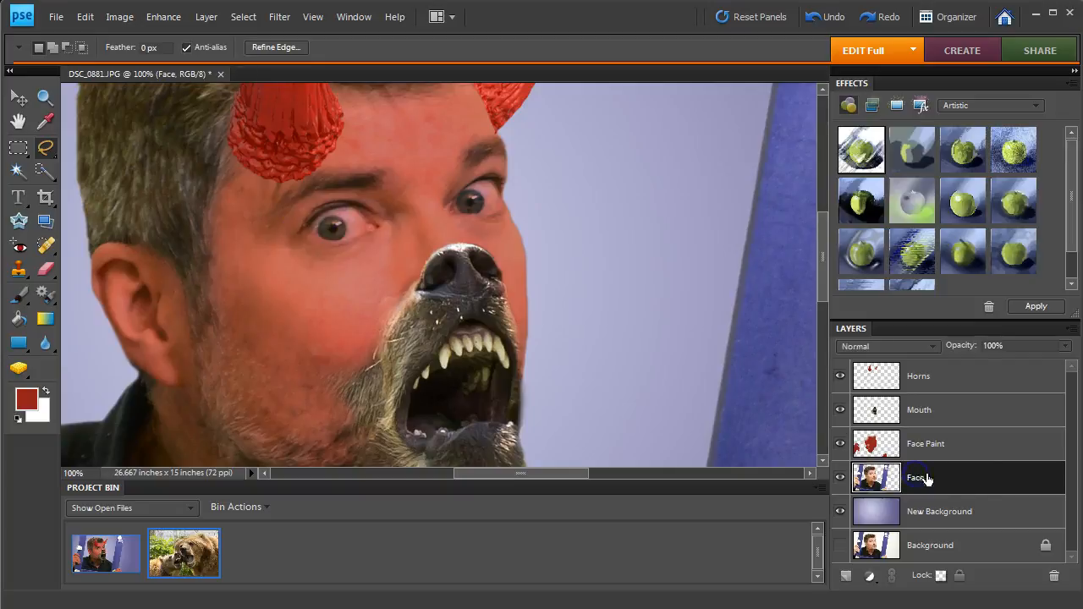
click(45, 170)
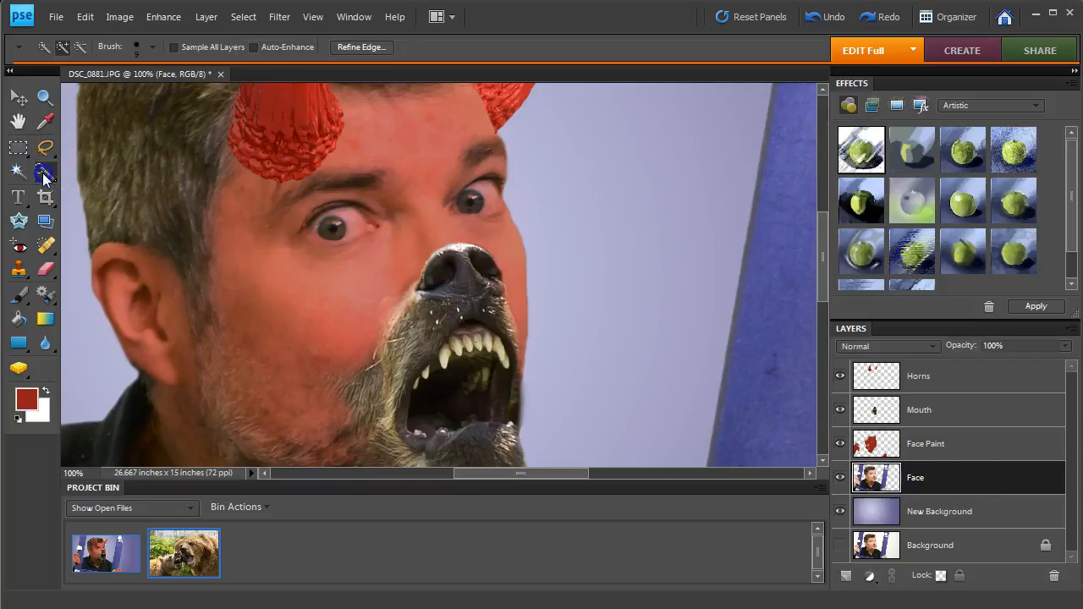
click(369, 259)
mouse_move(397, 222)
mouse_down()
mouse_move(407, 211)
mouse_move(447, 215)
mouse_up()
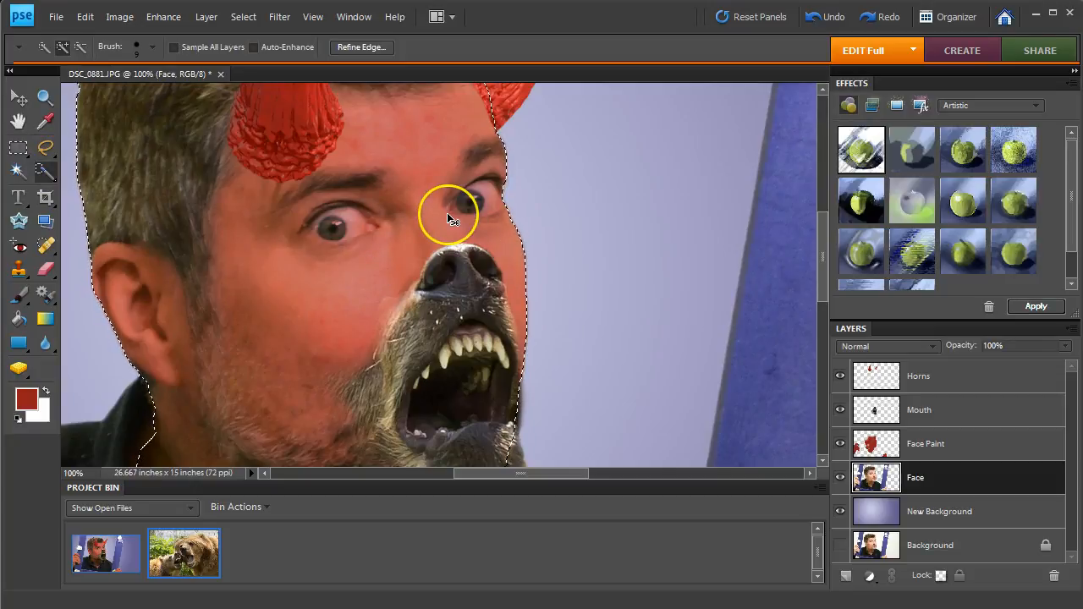
key(ctrl+d)
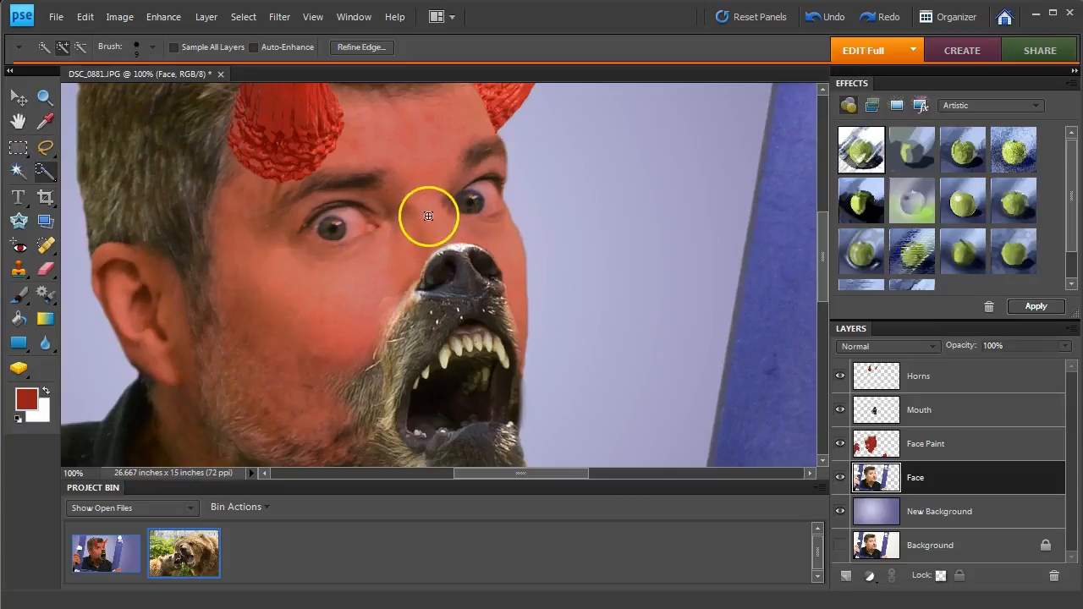
Step: Select both of the man's eyes on the Face layer, refine the outline, and delete the red inside it from the Face Paint layer
click(354, 224)
drag(367, 228, 373, 227)
mouse_move(455, 209)
mouse_down()
mouse_move(460, 181)
mouse_move(484, 194)
mouse_up()
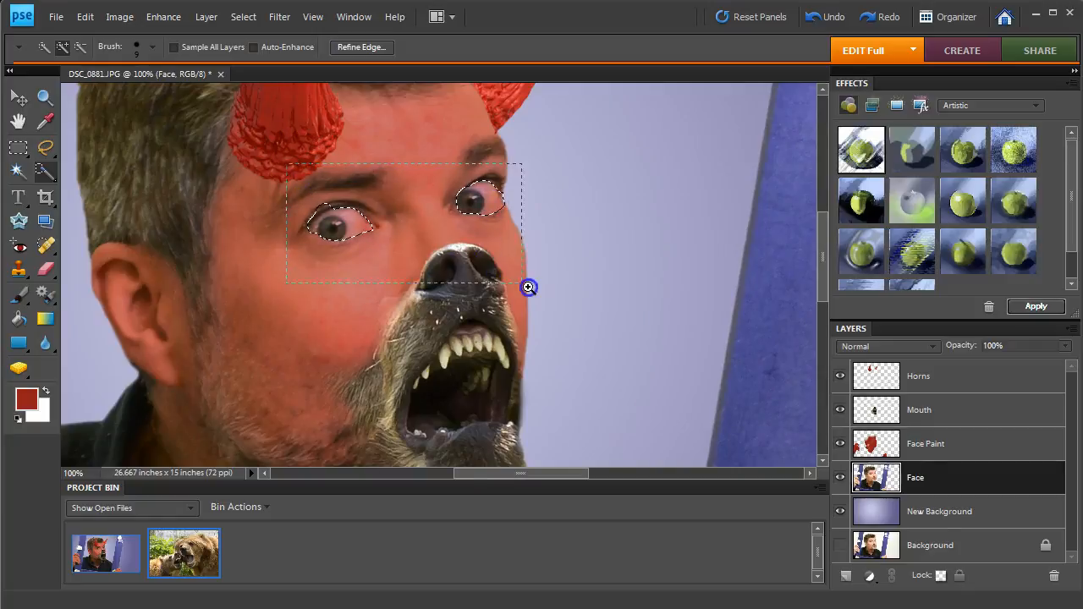
drag(529, 288, 528, 288)
alt+click(191, 206)
mouse_move(143, 224)
mouse_down()
mouse_move(108, 263)
mouse_move(107, 281)
mouse_move(145, 305)
mouse_up()
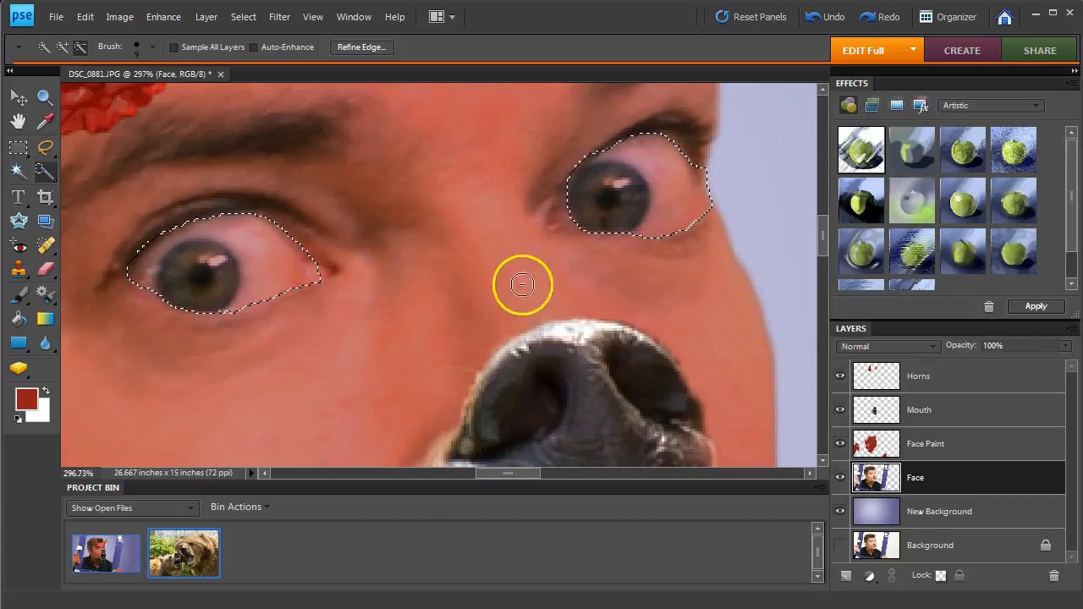
mouse_move(680, 123)
mouse_down()
mouse_move(579, 248)
mouse_move(569, 212)
mouse_up()
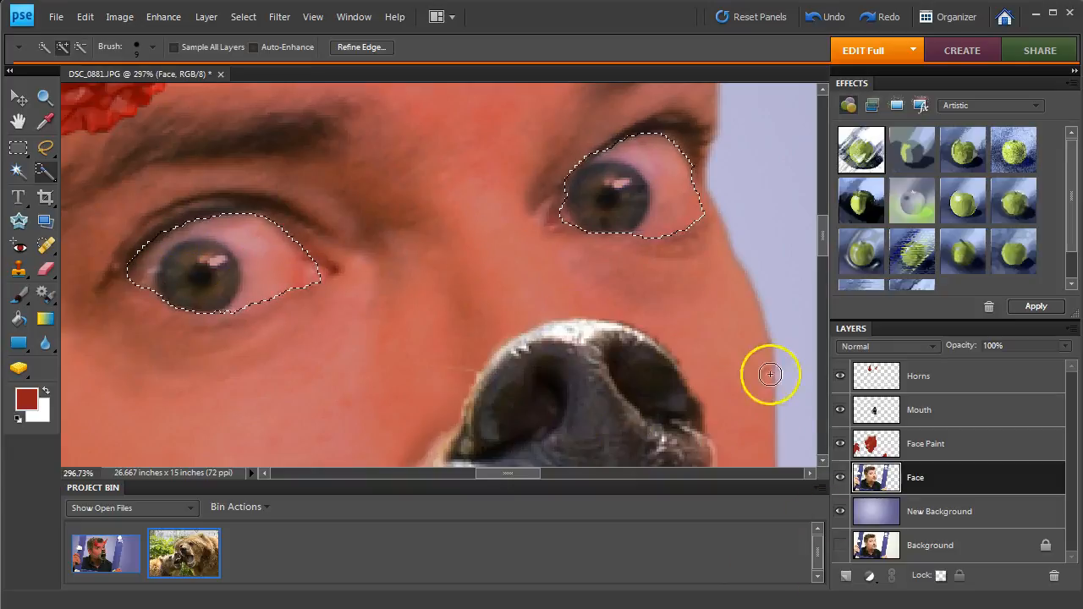
click(948, 444)
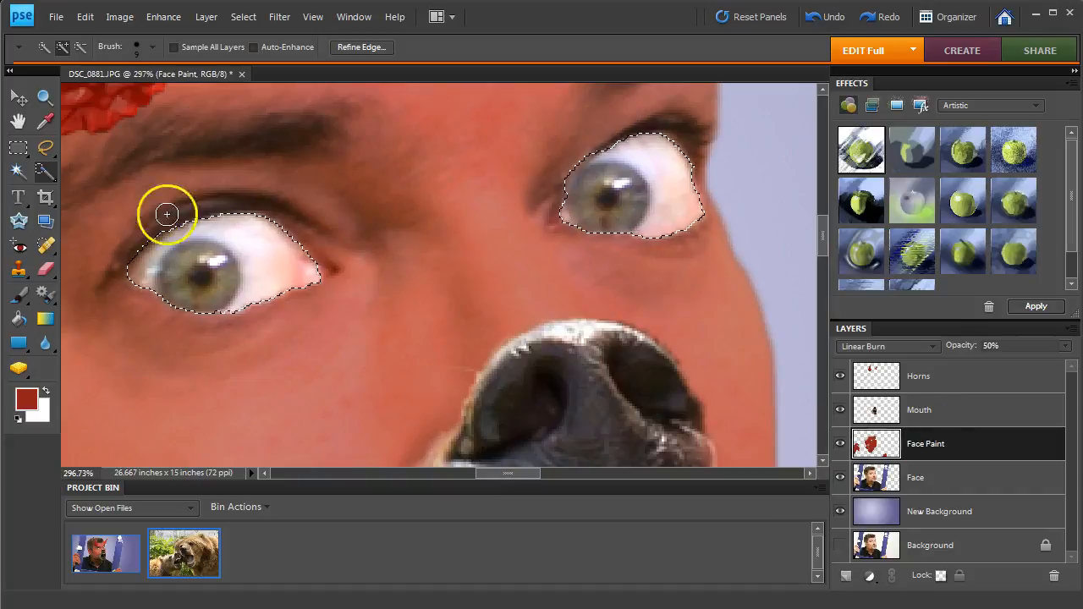
double_click(18, 122)
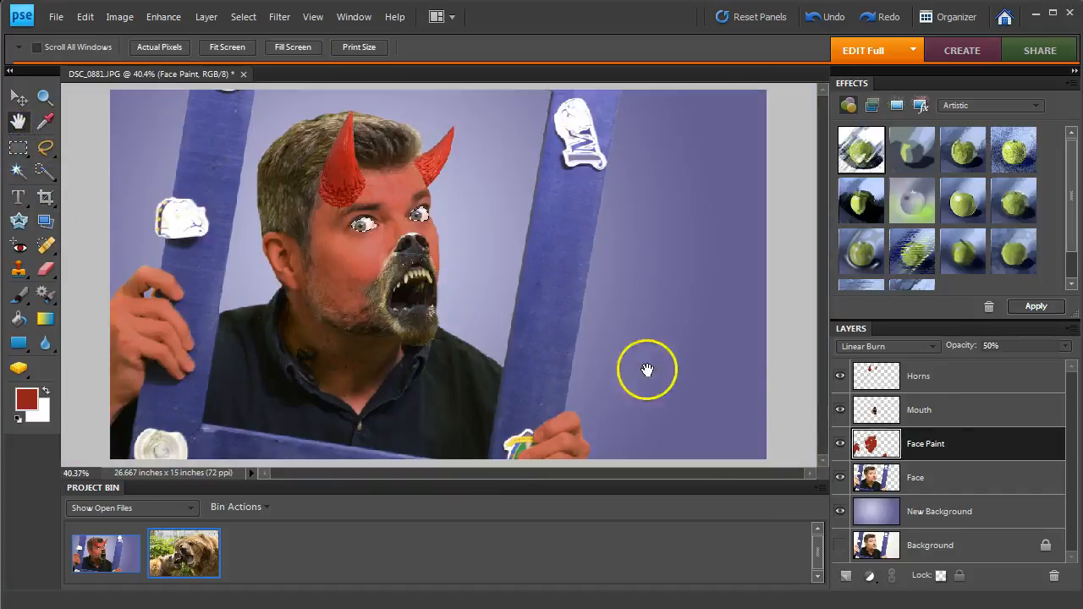
Step: Deselect the eyes, move the Mouth layer below the Face Paint layer, and inspect the tinted snout up close
click(954, 415)
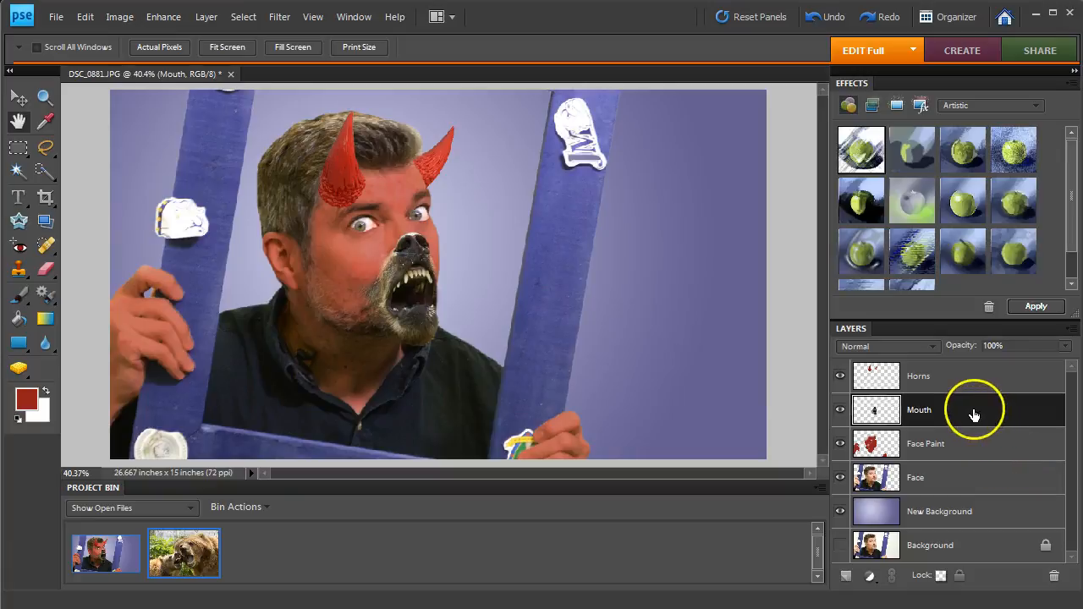
drag(973, 413, 971, 466)
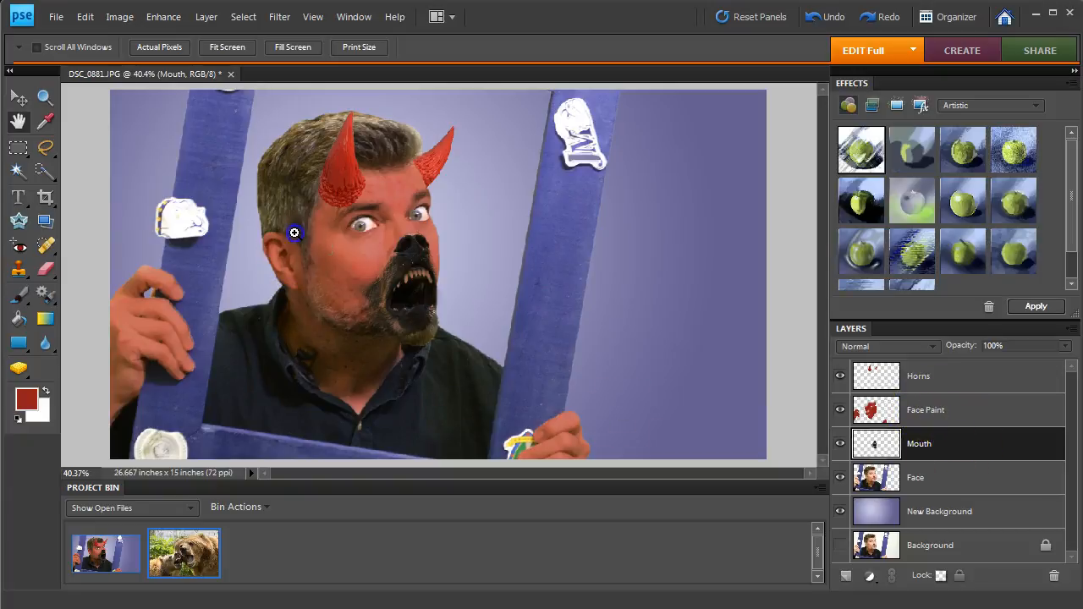
scroll(519, 382, up, 5)
drag(496, 285, 525, 362)
click(966, 443)
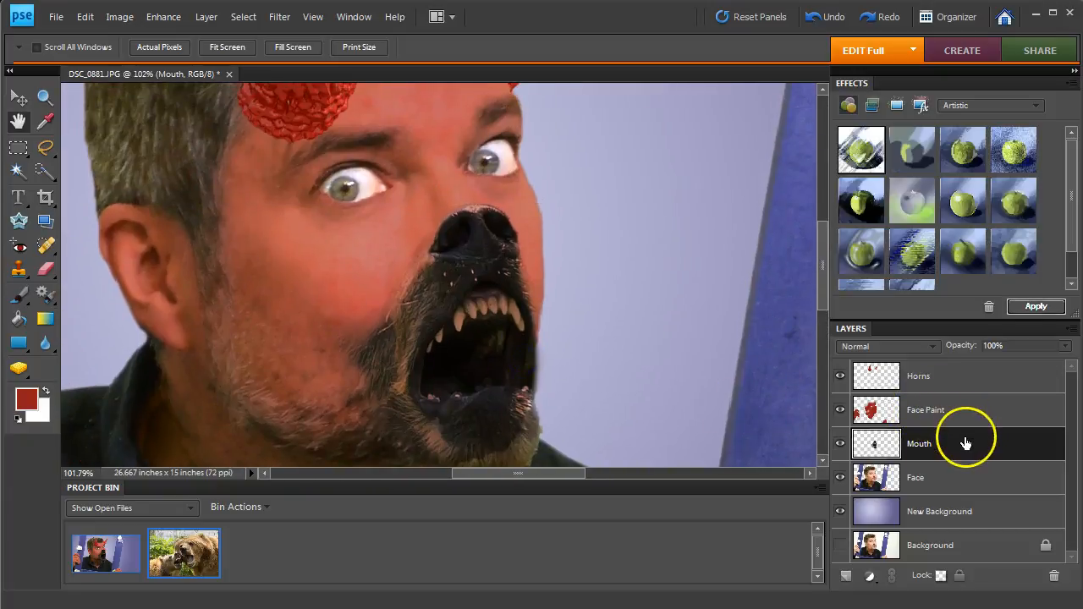
Step: With the Face Paint layer temporarily hidden, adjust the Mouth layer's Brightness/Contrast to brightness 62 and contrast -50
click(840, 410)
click(940, 445)
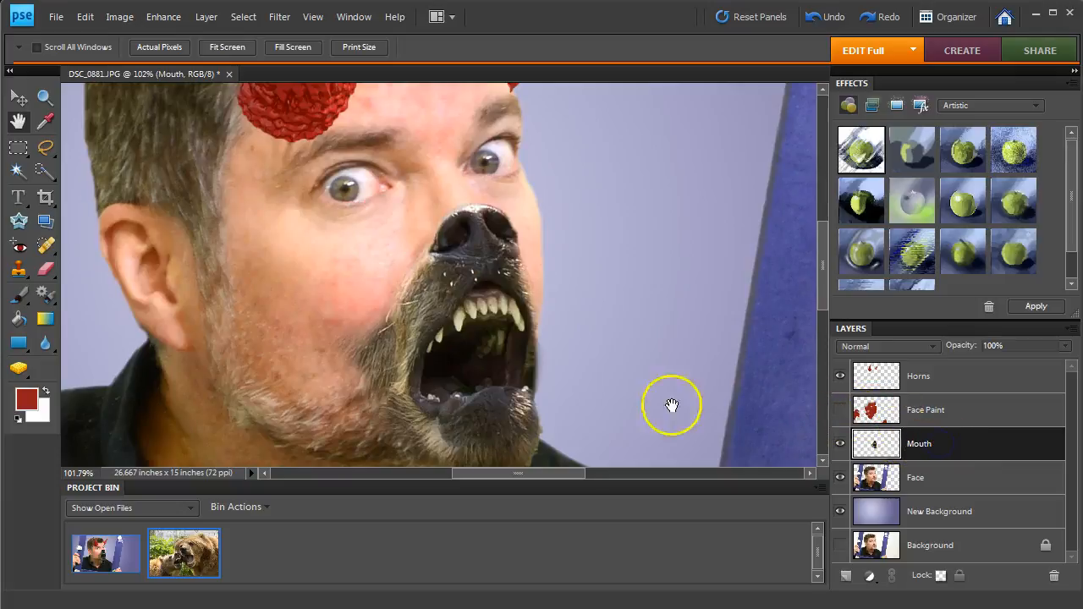
drag(579, 334, 578, 290)
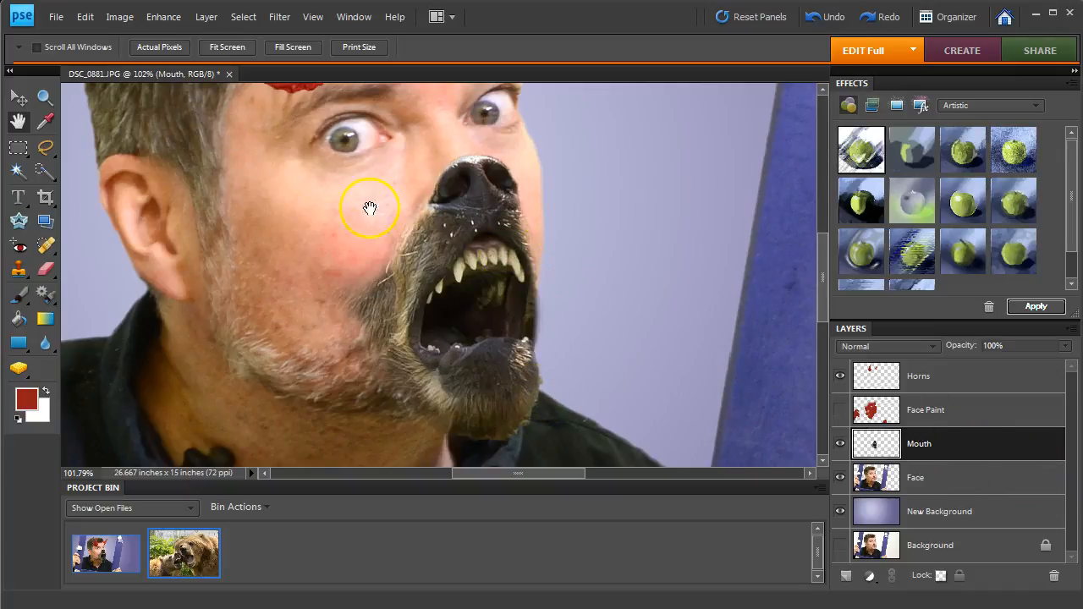
click(119, 17)
mouse_move(164, 19)
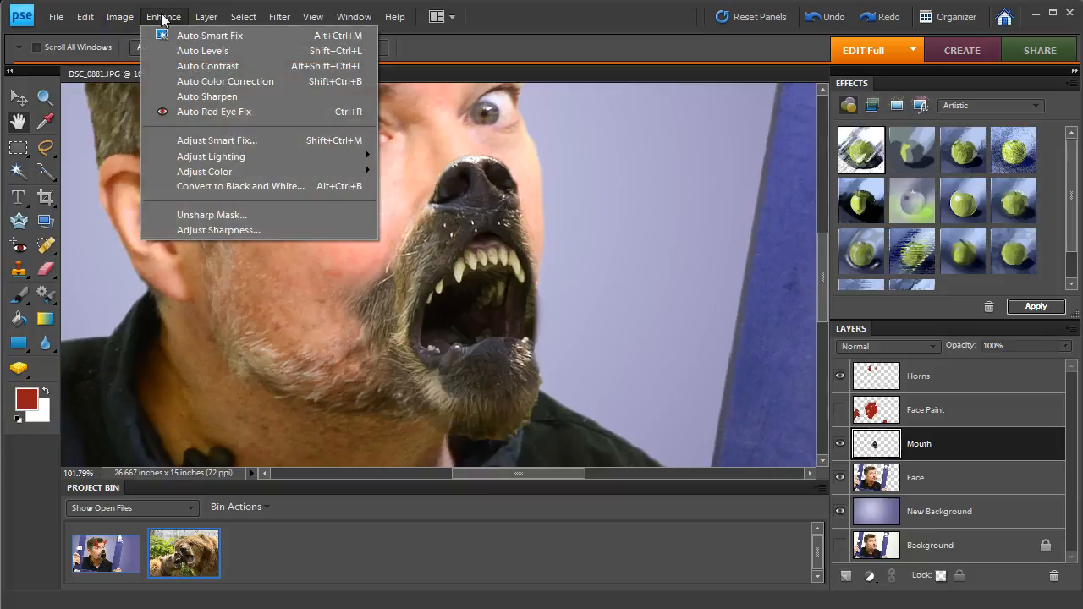
mouse_move(212, 157)
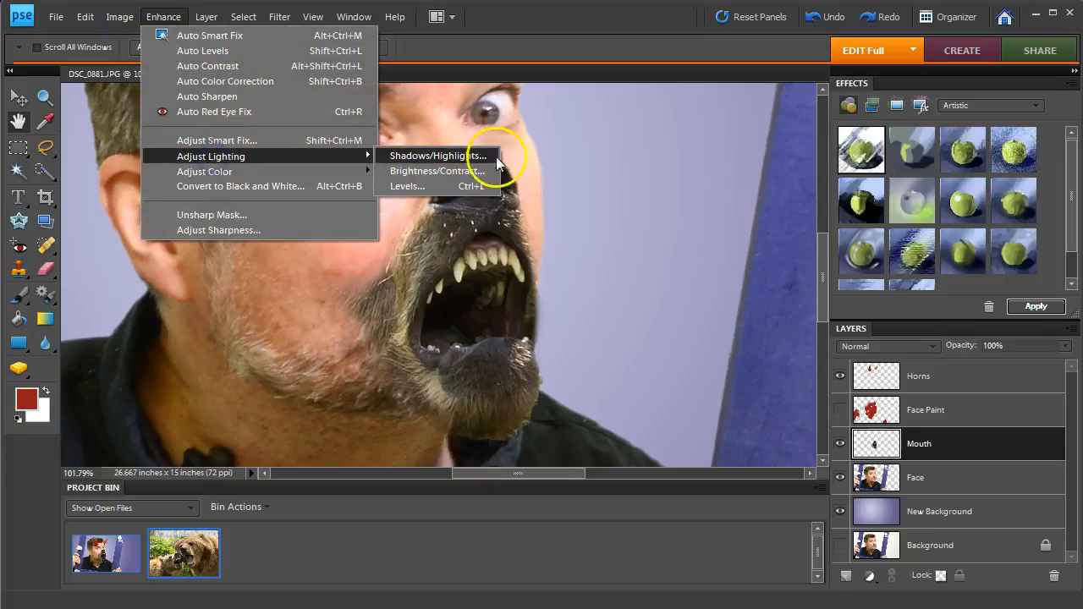
click(406, 172)
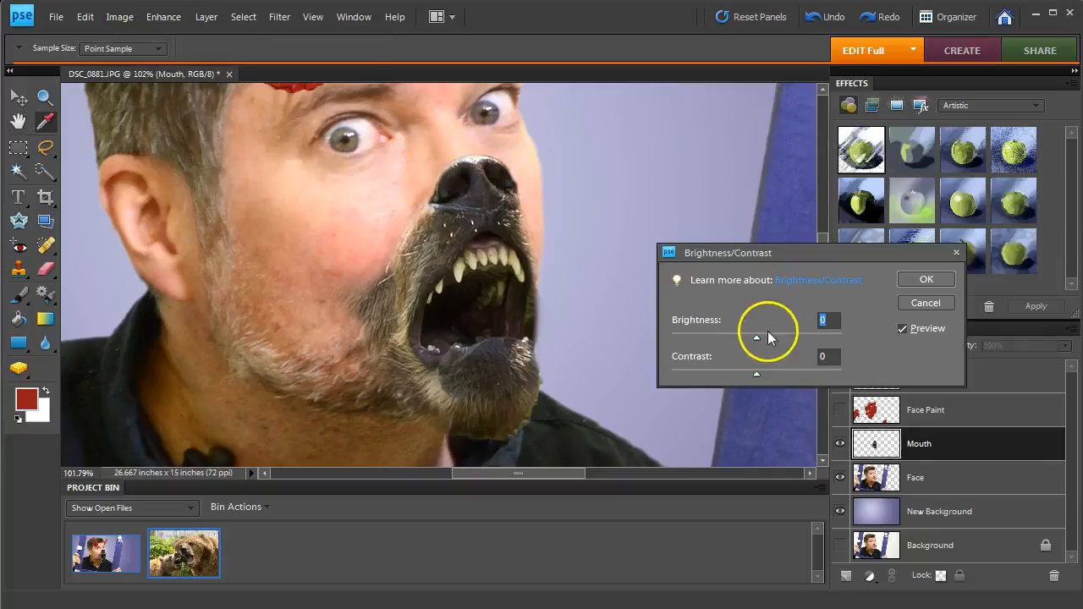
drag(756, 374, 650, 388)
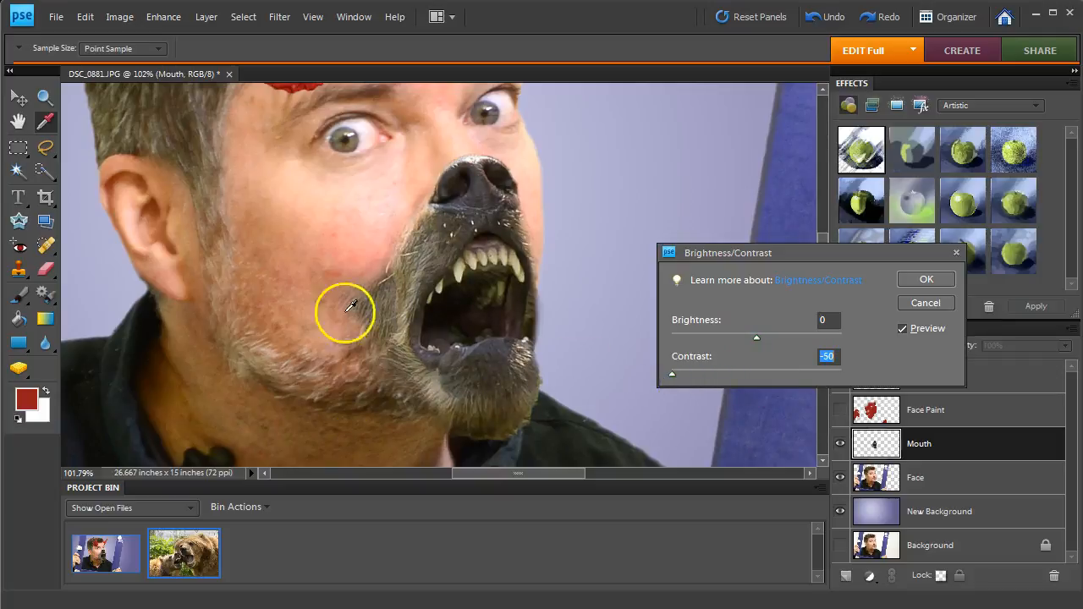
drag(756, 341, 795, 351)
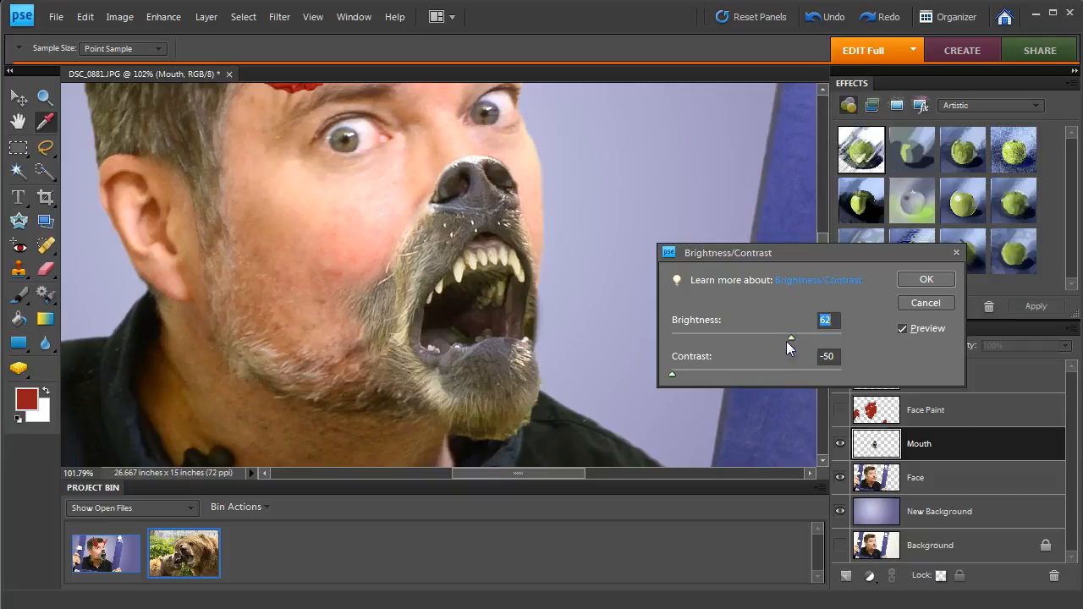
click(916, 280)
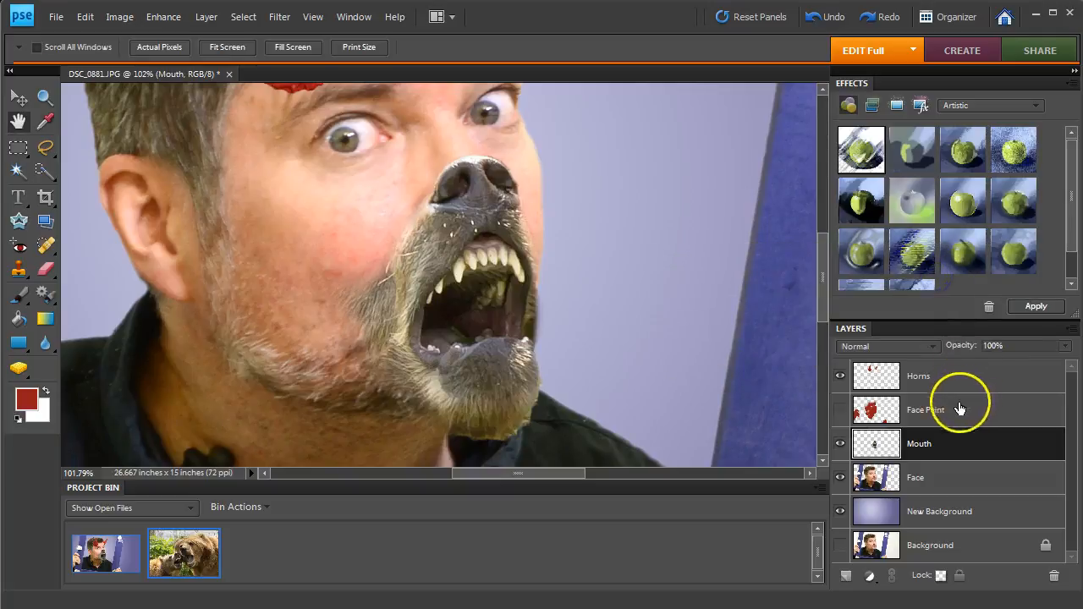
click(838, 411)
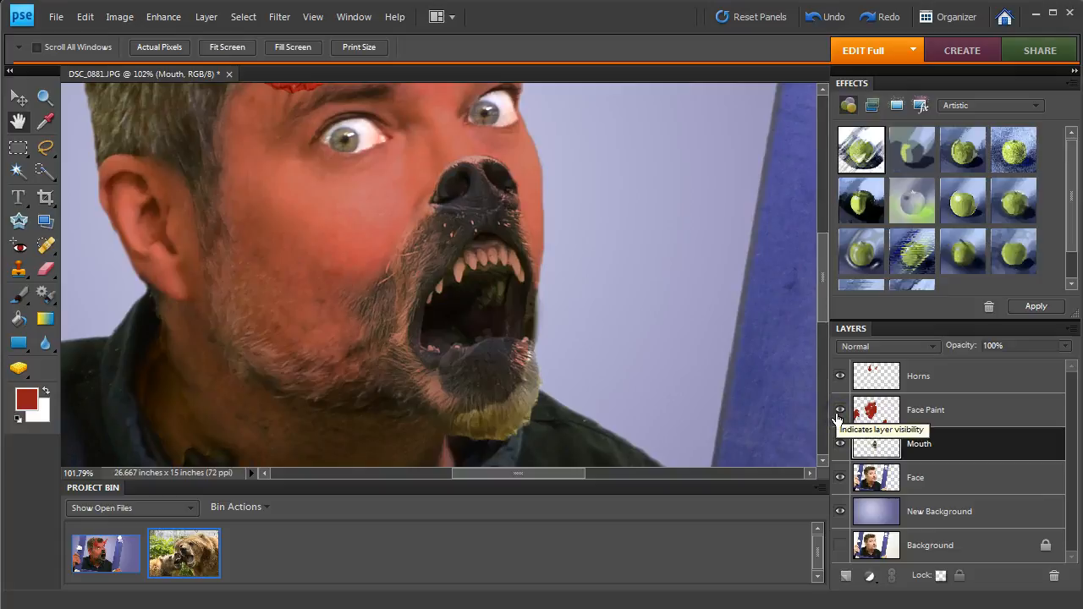
Step: Paint red over the untinted fur on the snout's chin on the Face Paint layer, using a hard 19 px brush
ctrl+click(511, 412)
drag(509, 414, 452, 328)
click(999, 416)
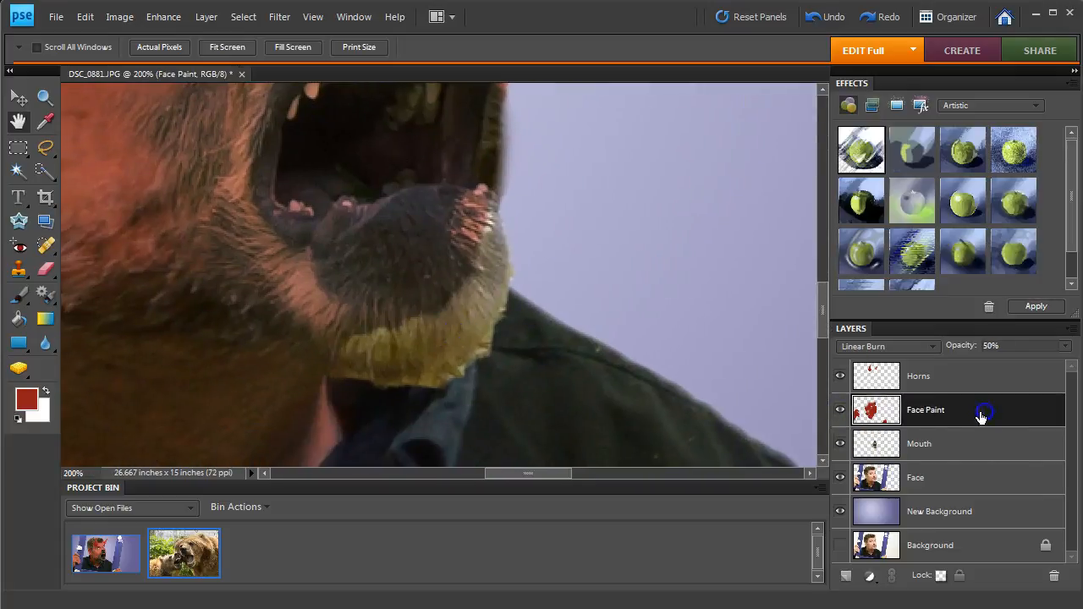
click(19, 295)
right_click(398, 301)
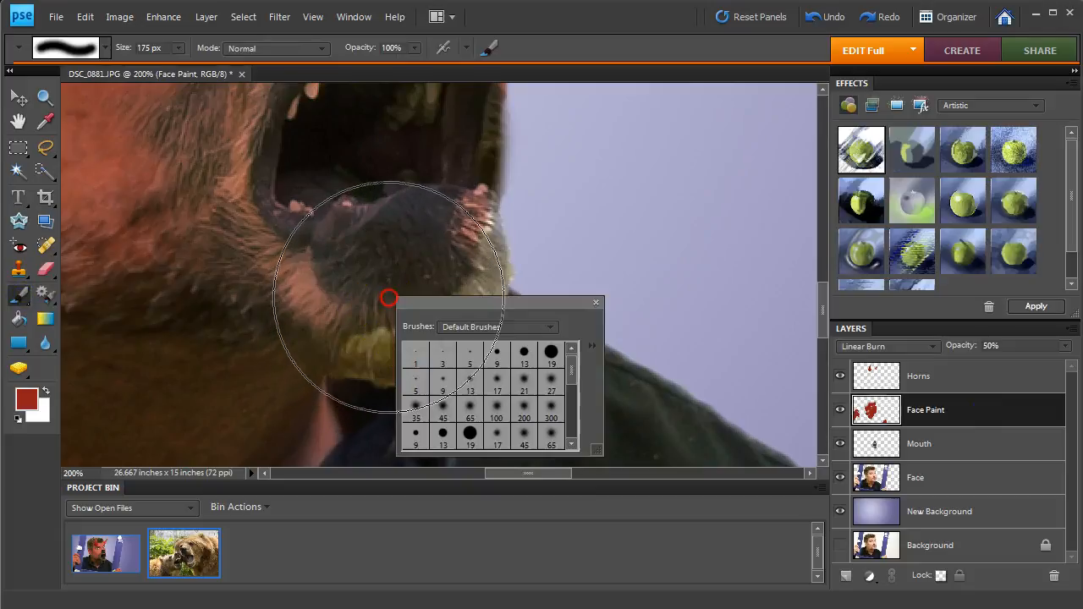
click(551, 352)
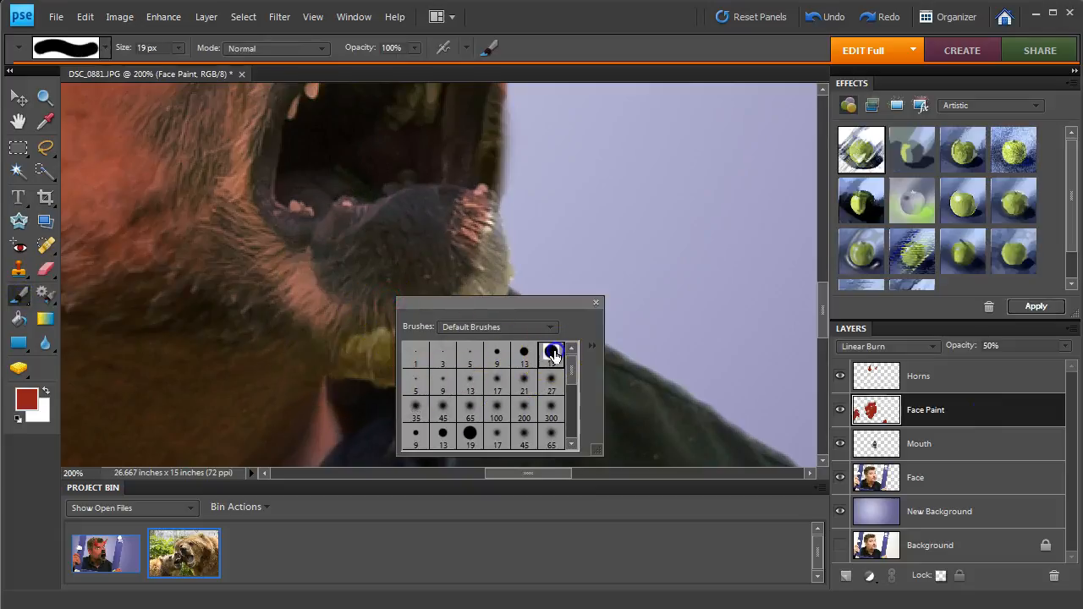
click(386, 332)
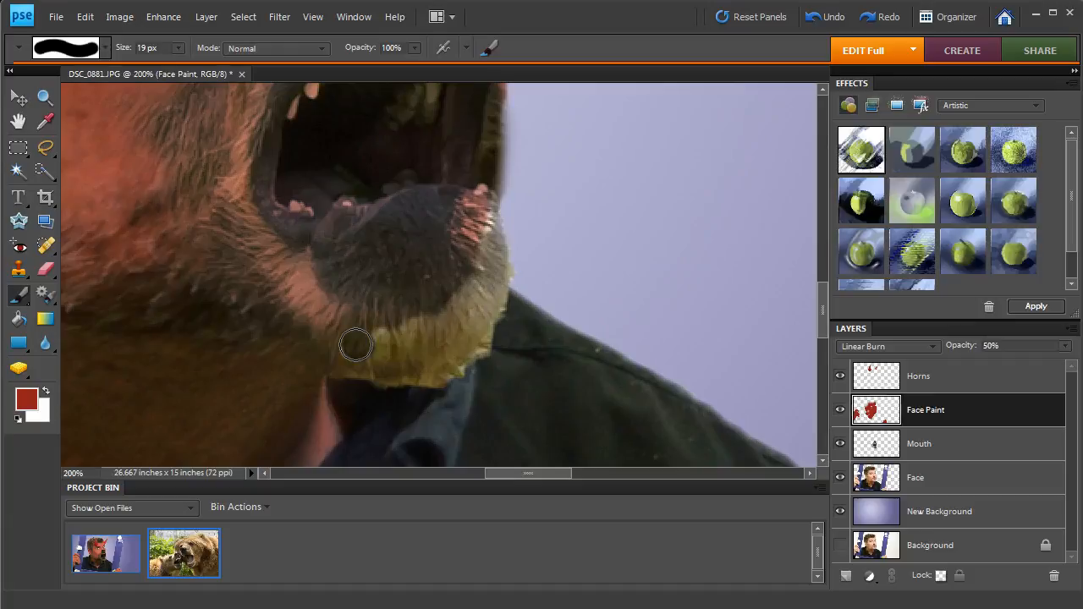
mouse_move(376, 355)
mouse_down()
mouse_move(441, 358)
mouse_move(459, 339)
mouse_move(487, 264)
mouse_move(489, 218)
mouse_move(497, 268)
mouse_move(476, 336)
mouse_up()
mouse_move(388, 375)
mouse_down()
mouse_move(452, 310)
mouse_move(378, 374)
mouse_up()
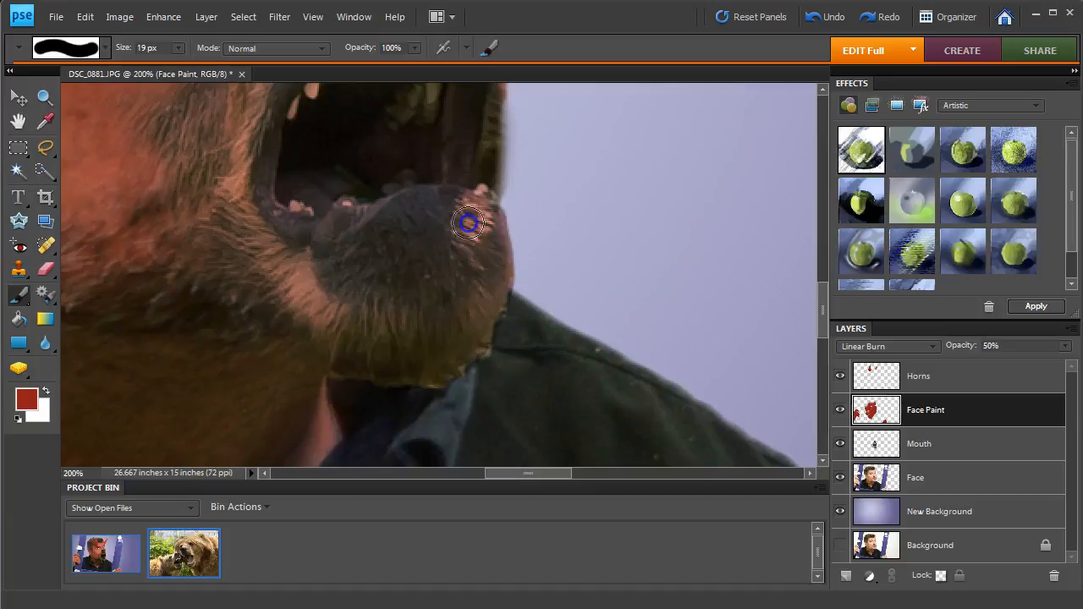
Step: Erase the red from the upper teeth and mouth interior on the Face Paint layer with a hard 19 px eraser
drag(401, 218, 457, 380)
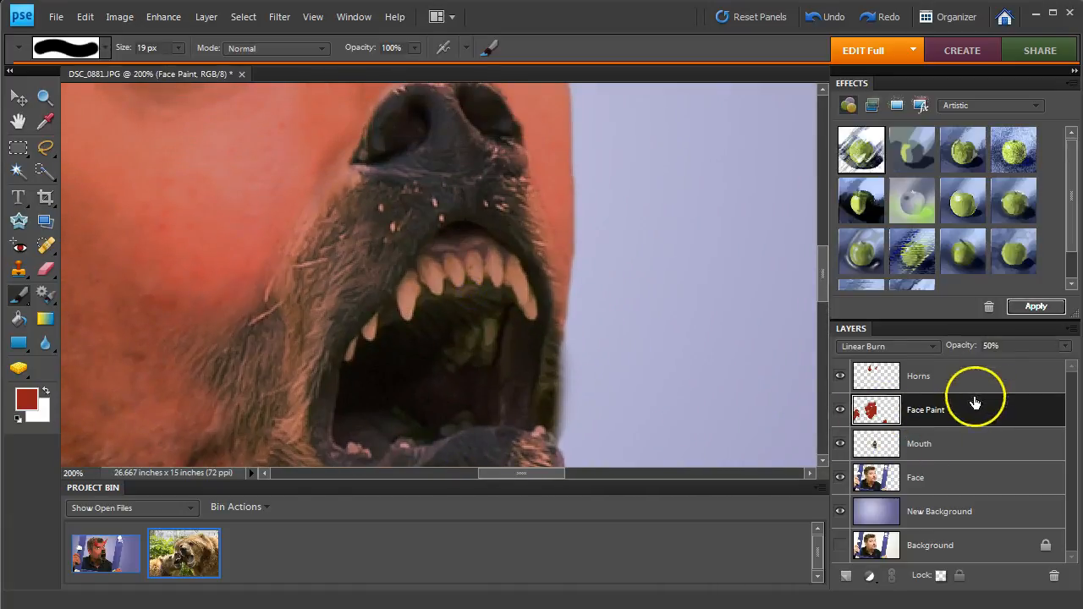
click(46, 269)
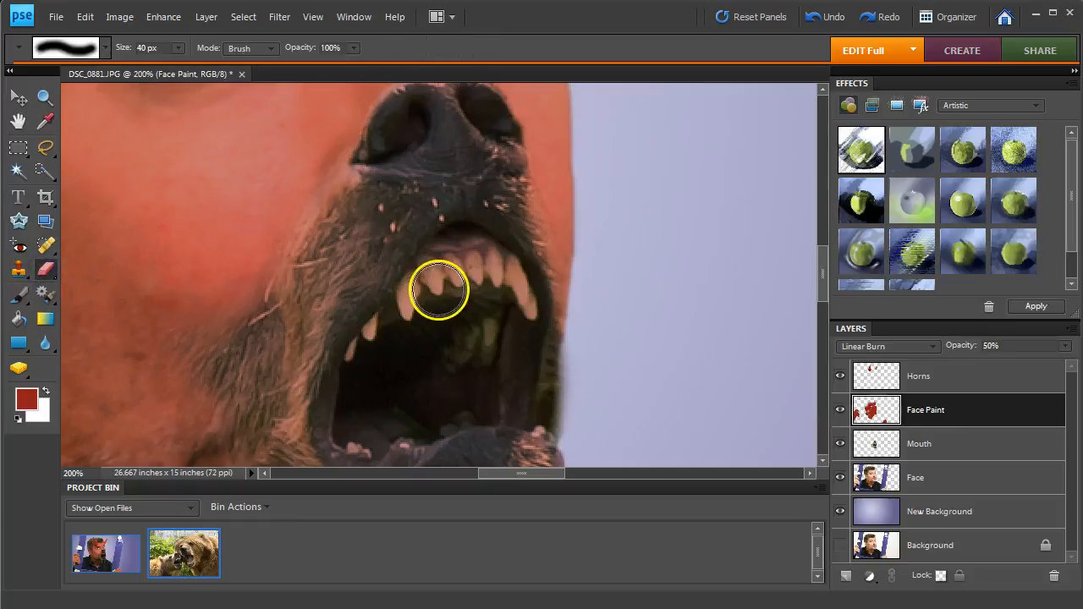
right_click(439, 289)
click(602, 346)
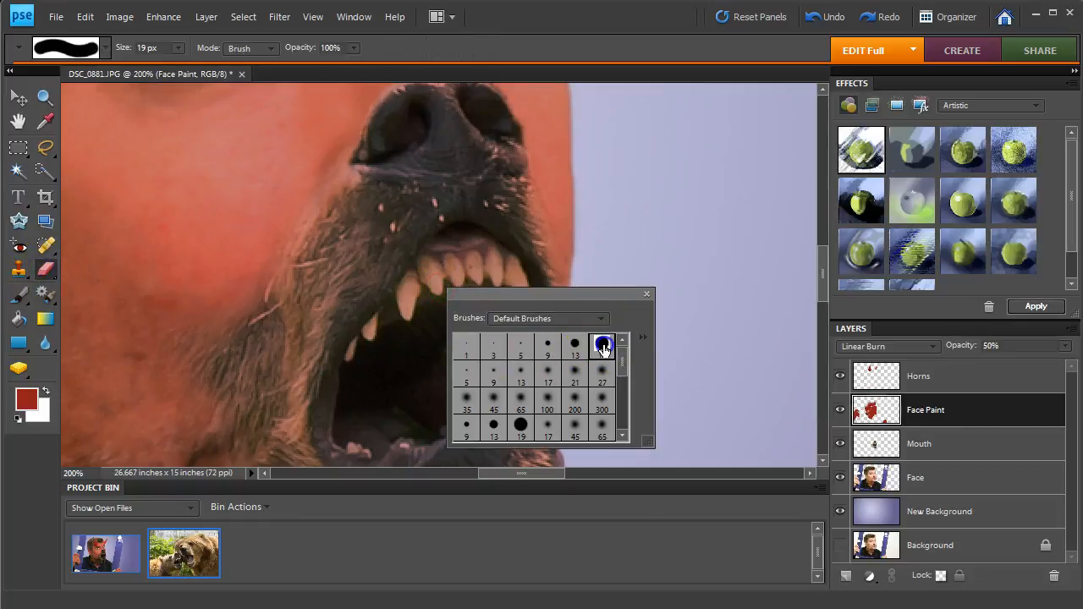
click(415, 317)
mouse_move(421, 286)
mouse_down()
mouse_move(462, 264)
mouse_move(469, 258)
mouse_move(443, 259)
mouse_move(471, 242)
mouse_move(525, 308)
mouse_move(497, 255)
mouse_move(435, 286)
mouse_move(513, 287)
mouse_move(493, 300)
mouse_move(487, 334)
mouse_move(427, 367)
mouse_move(441, 298)
mouse_move(359, 357)
mouse_move(397, 309)
mouse_move(432, 289)
mouse_move(448, 253)
mouse_move(416, 337)
mouse_move(379, 345)
mouse_move(371, 360)
mouse_move(476, 314)
mouse_up()
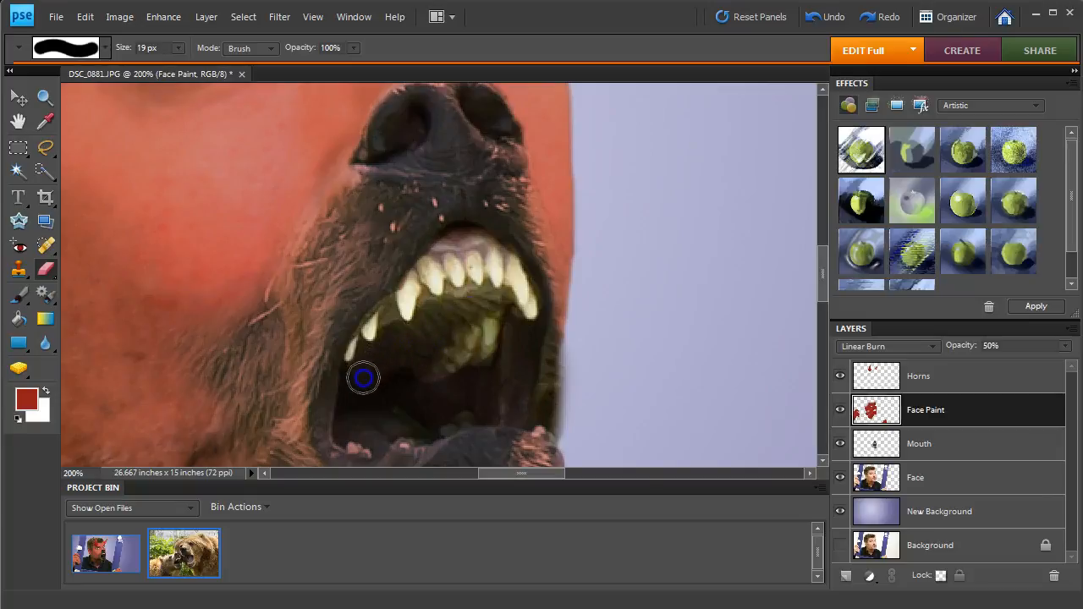
drag(466, 376, 411, 266)
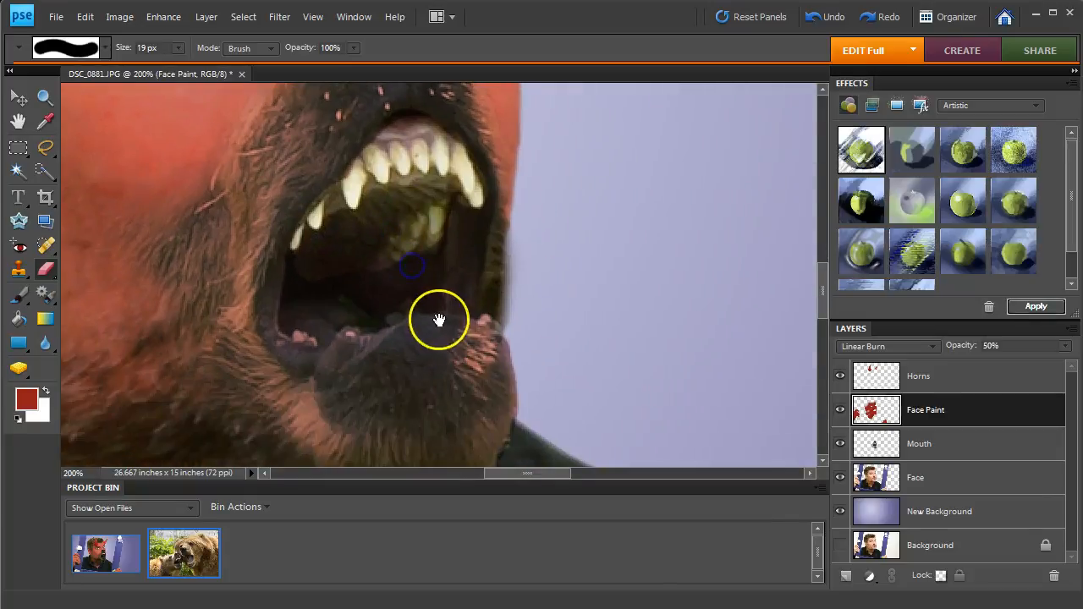
drag(368, 303, 479, 332)
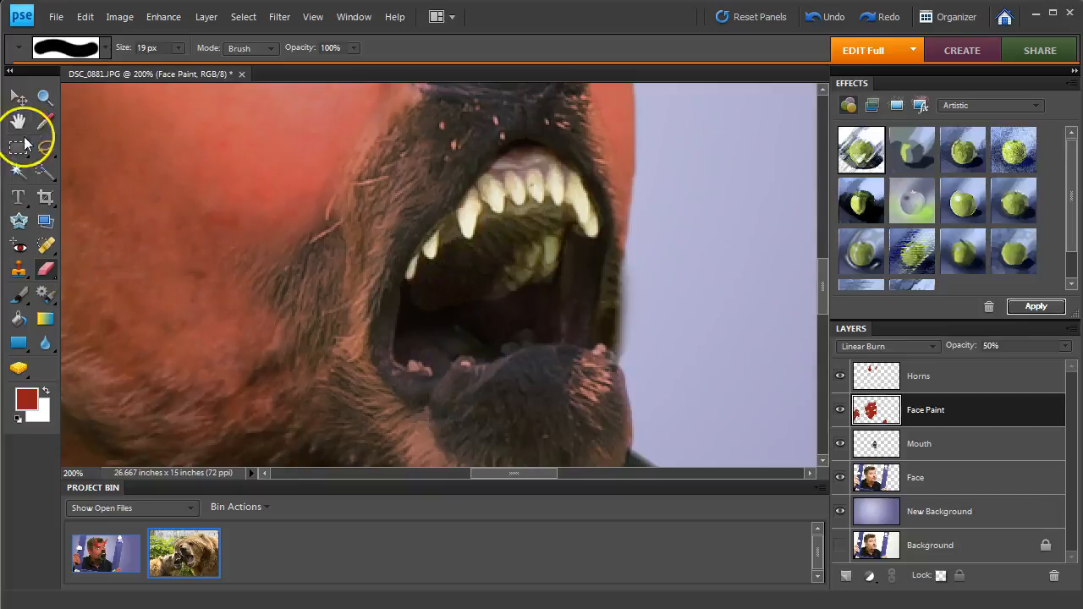
Step: Add a new layer named Shadows above the Face Paint layer and set the foreground colour to black
double_click(19, 121)
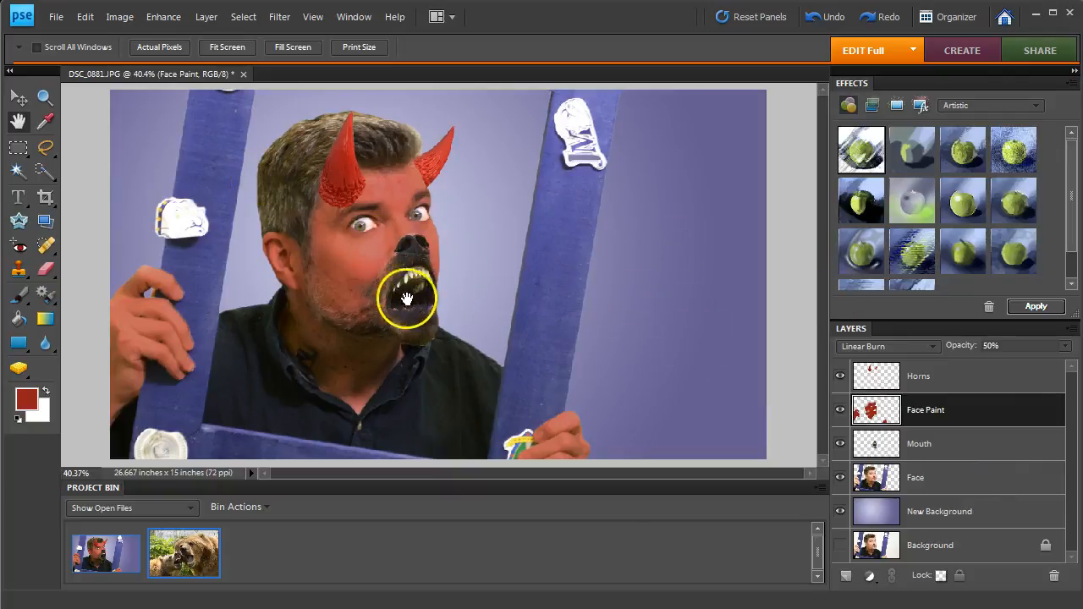
click(846, 576)
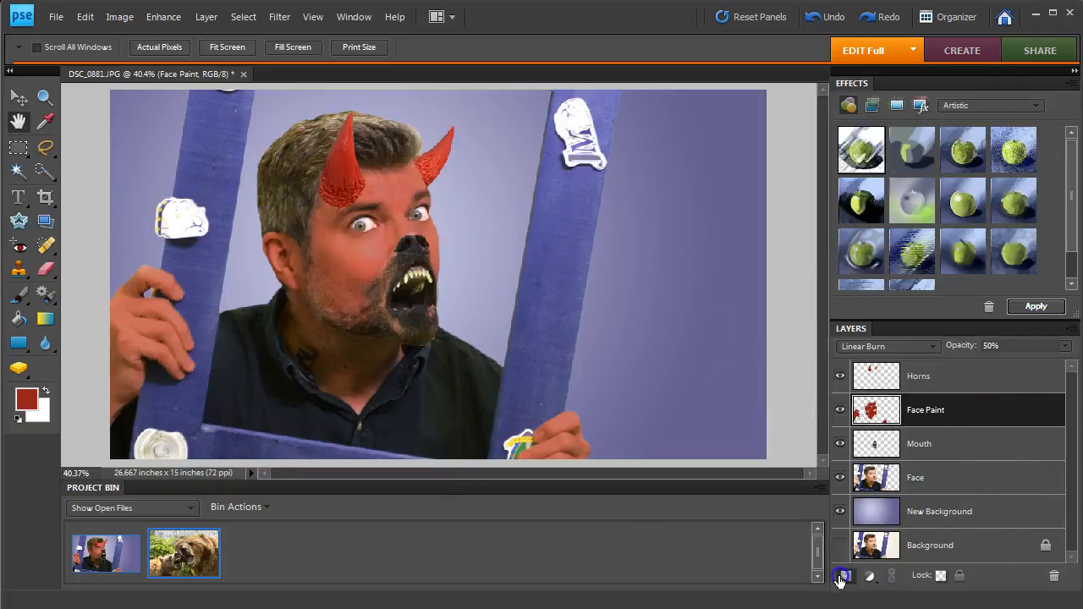
click(927, 412)
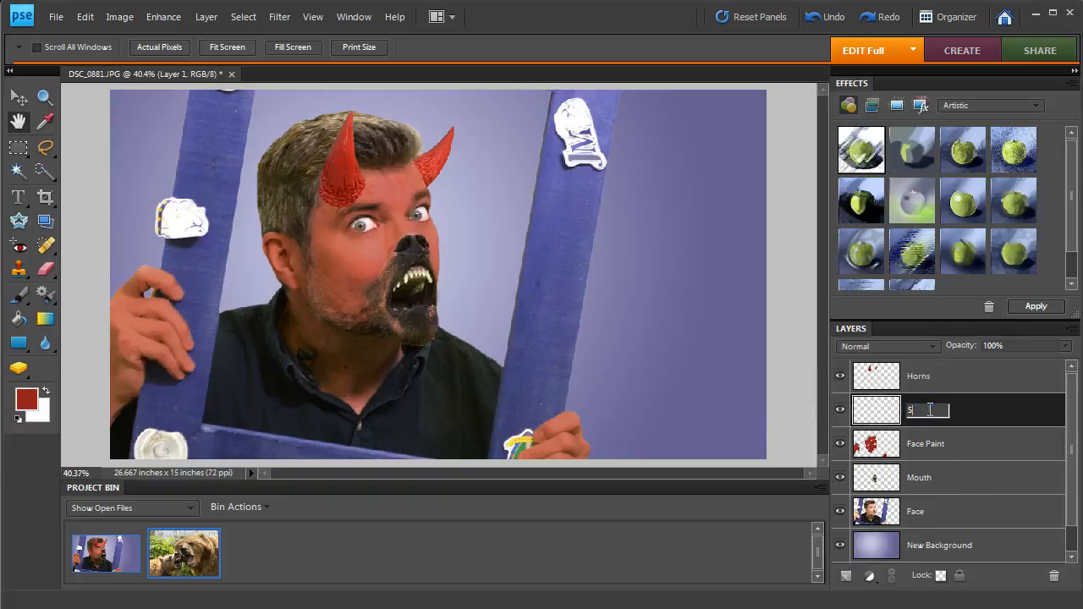
key(Return)
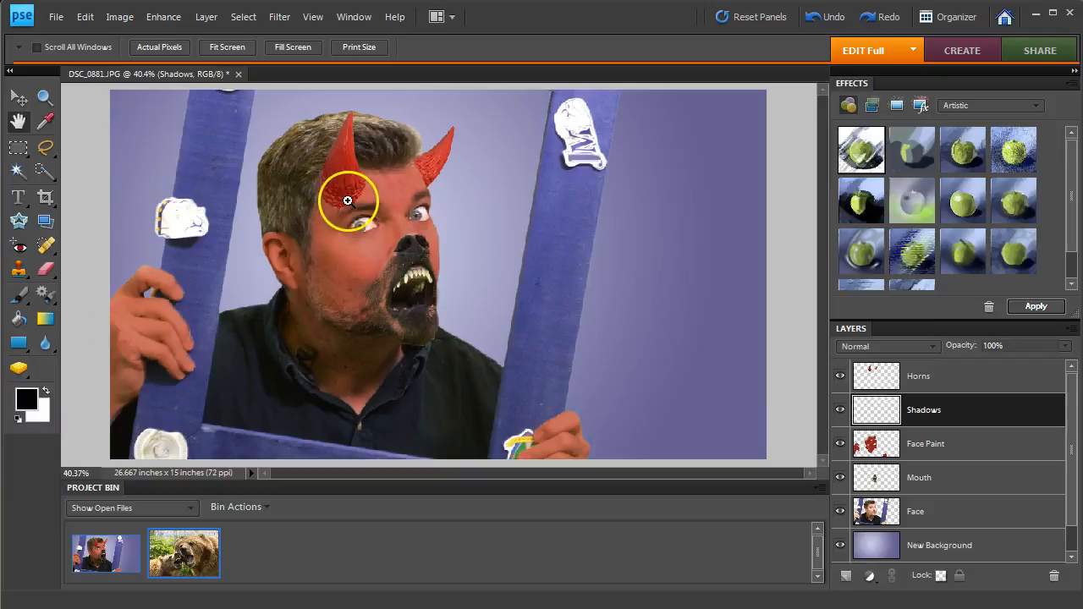
Step: Set up the Brush tool with a soft 45 px tip at 30% opacity for work around the horns
scroll(343, 195, up, 1)
scroll(343, 195, up, 1)
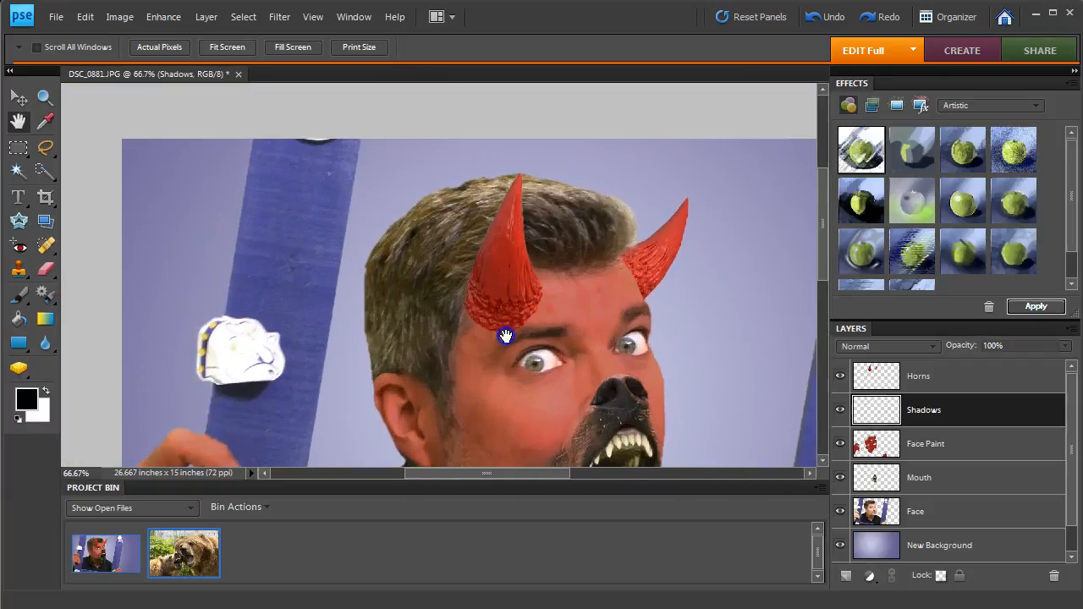
ctrl+click(460, 331)
drag(461, 345, 429, 292)
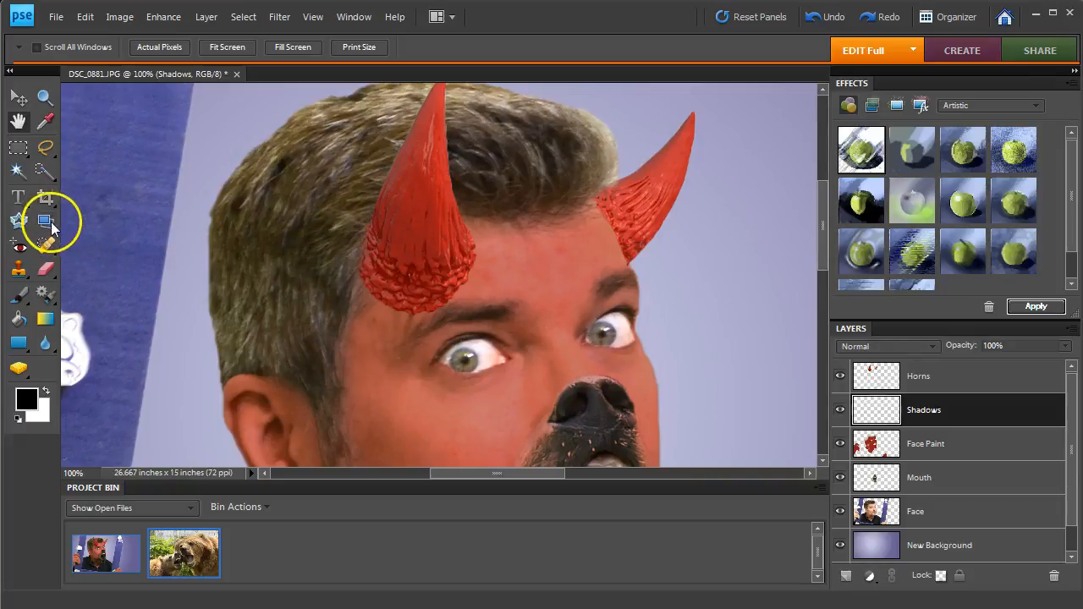
click(20, 296)
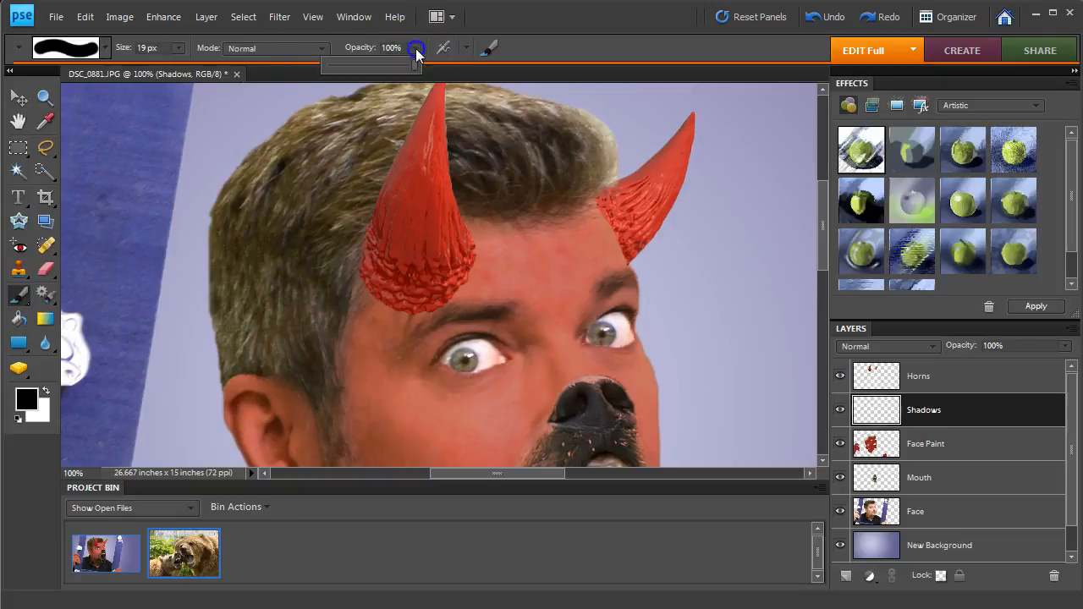
drag(413, 67, 353, 71)
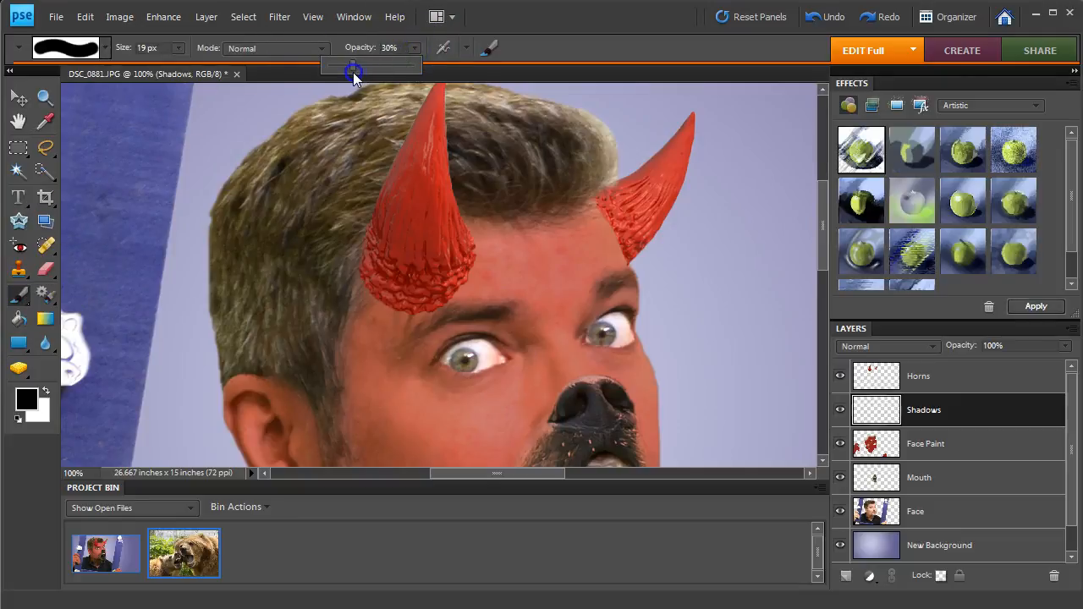
right_click(415, 254)
click(567, 338)
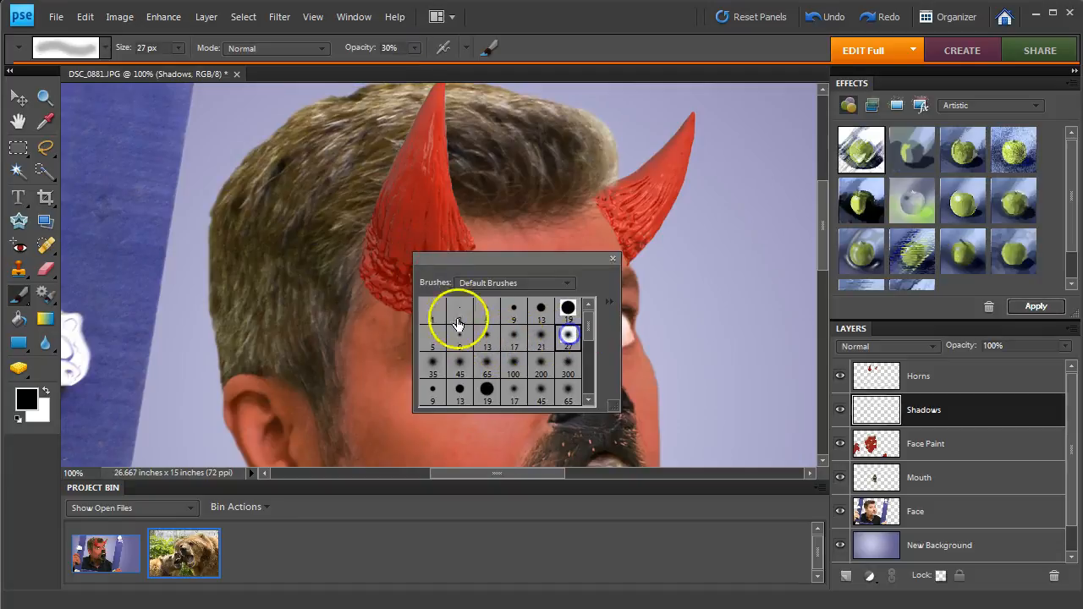
click(460, 364)
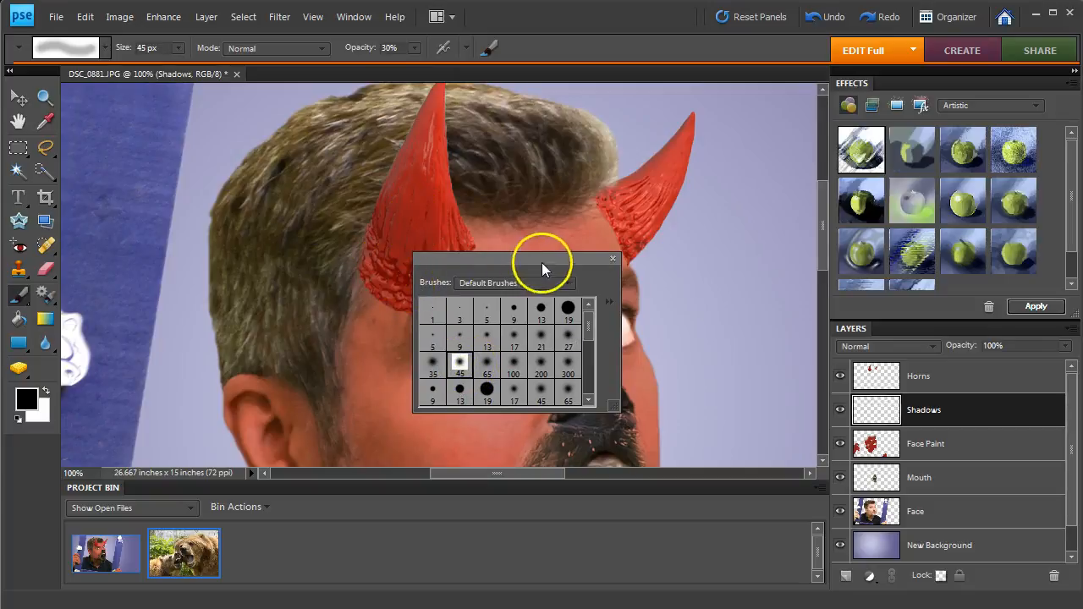
click(614, 259)
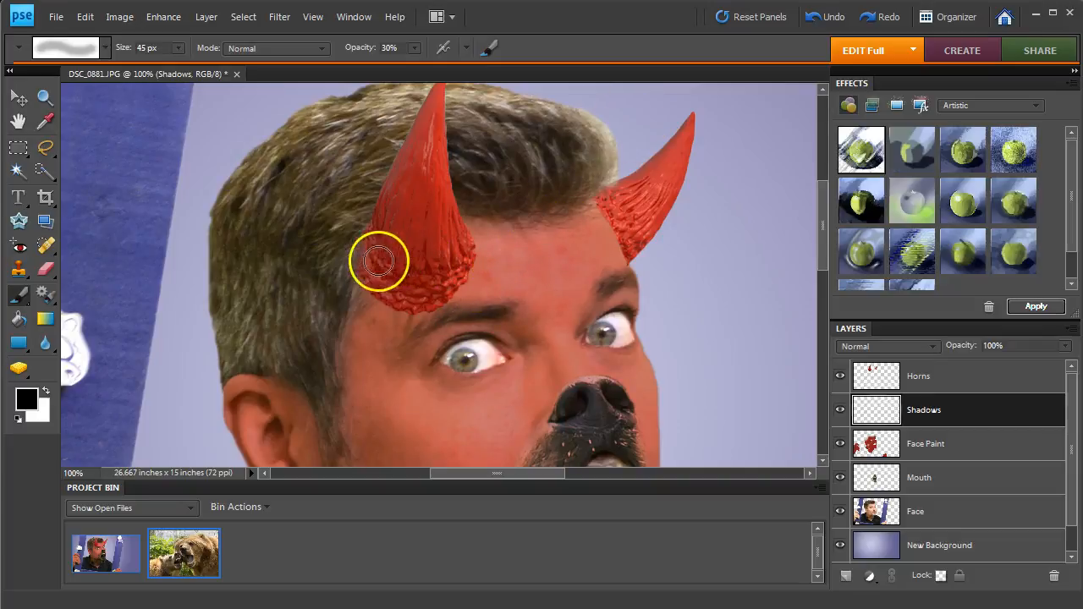
Step: Try painting black shadows on the larger horn's base and the forehead with the Shadows layer below the Horns layer
drag(386, 259, 437, 271)
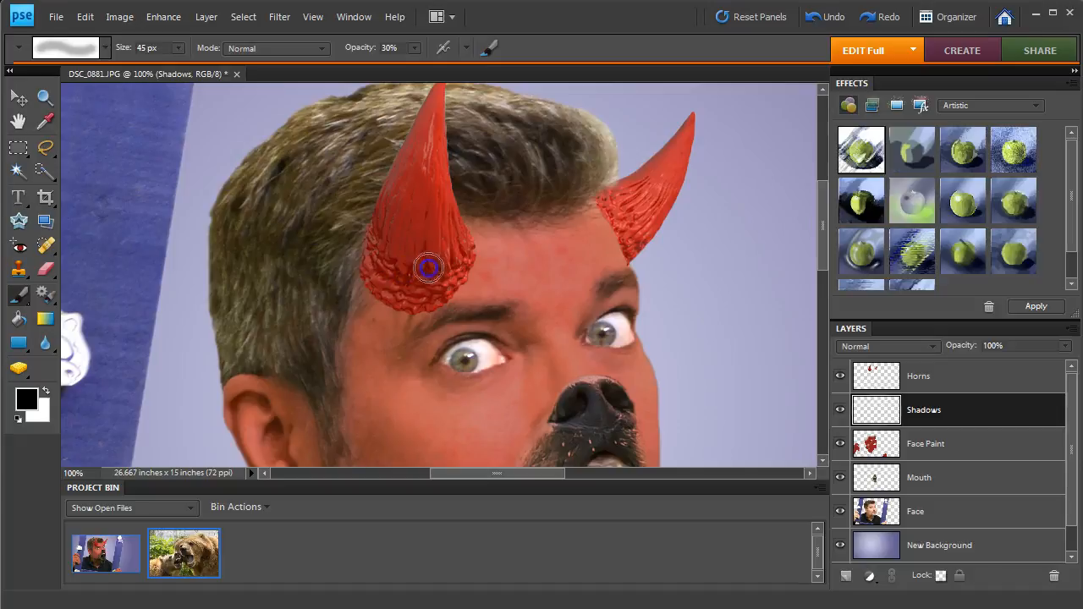
mouse_move(418, 268)
mouse_down()
mouse_move(435, 251)
mouse_move(392, 262)
mouse_move(433, 254)
mouse_move(530, 281)
mouse_up()
mouse_move(435, 271)
mouse_down()
mouse_move(403, 269)
mouse_move(499, 293)
mouse_move(473, 296)
mouse_move(392, 265)
mouse_up()
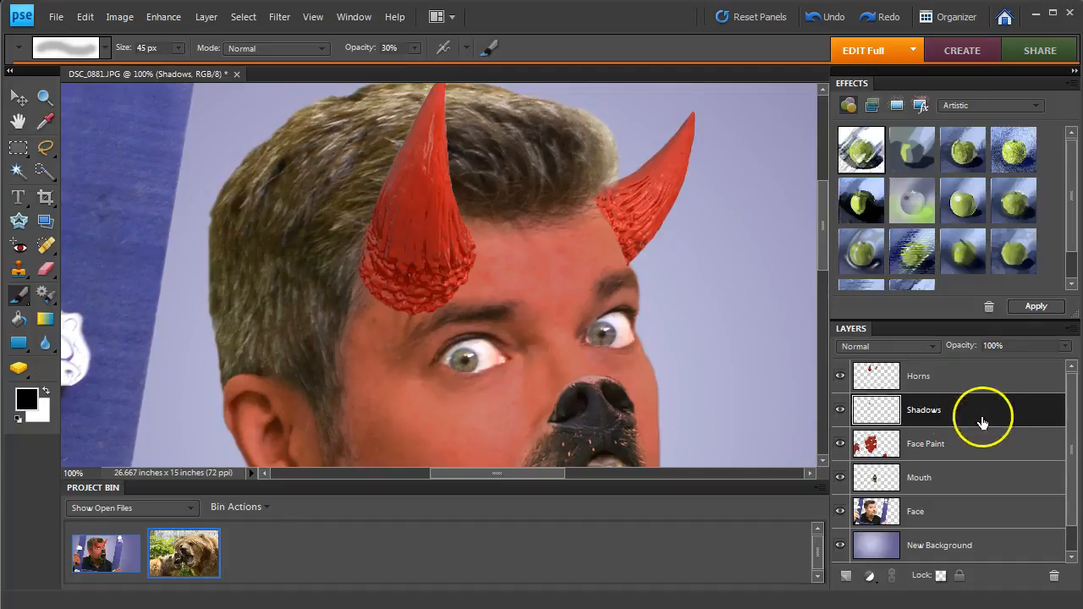
mouse_move(546, 274)
mouse_down()
mouse_move(511, 288)
mouse_move(455, 281)
mouse_move(403, 297)
mouse_move(485, 274)
mouse_move(462, 284)
mouse_up()
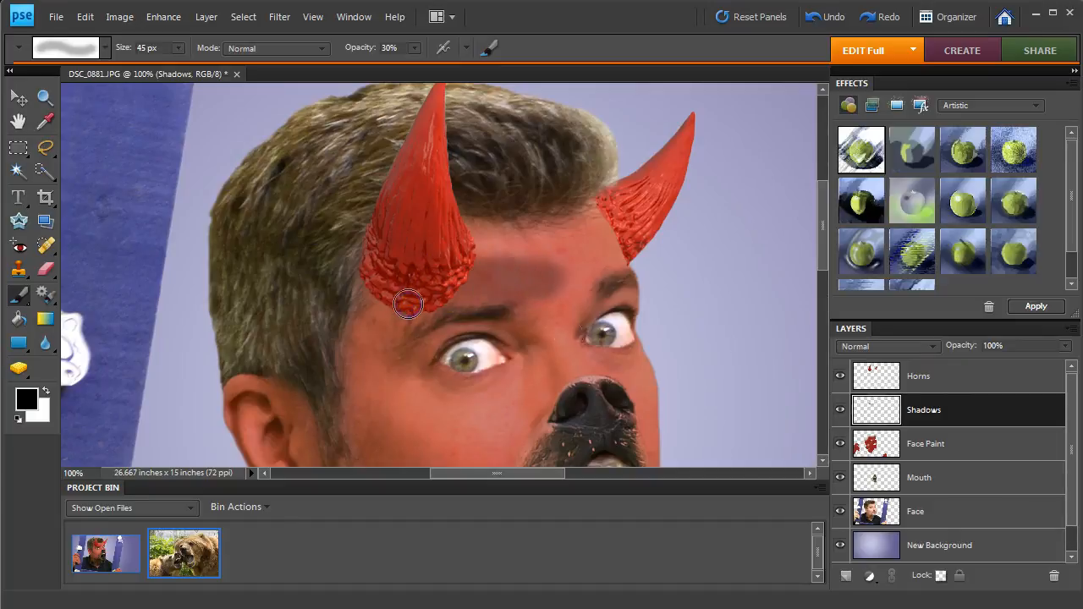
key(ctrl+z)
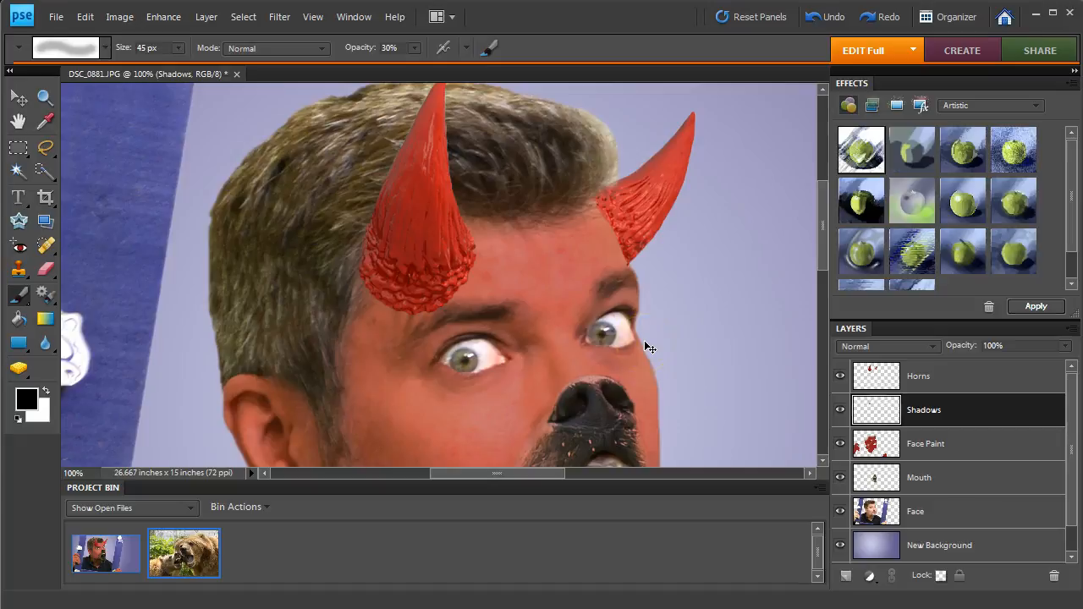
Step: Move the Shadows layer above the Horns layer and clear the black test paint from the larger horn's base
click(962, 379)
drag(955, 410, 954, 366)
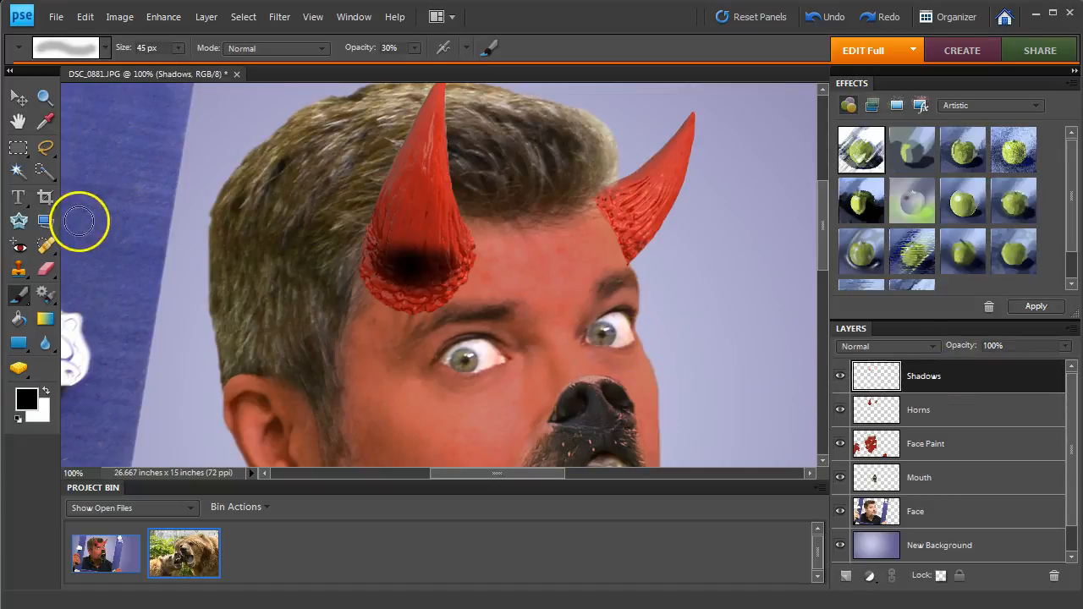
click(18, 147)
drag(303, 198, 533, 347)
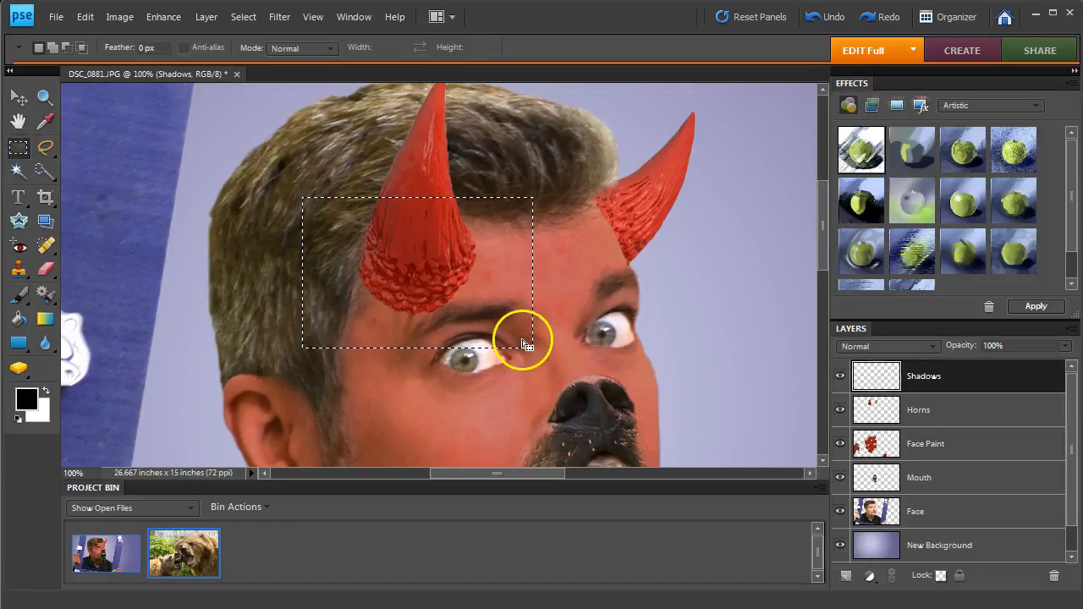
click(519, 344)
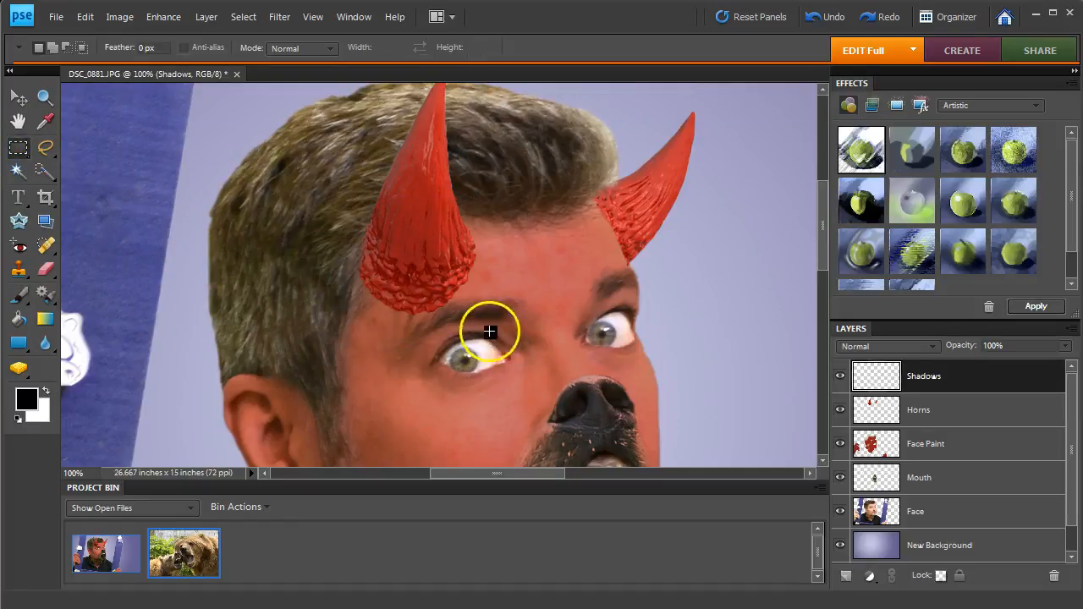
Step: Try shading the larger horn's base and shaft in black at 30% brush opacity, and undo the strokes
click(17, 293)
drag(382, 257, 443, 265)
mouse_move(418, 219)
mouse_down()
mouse_move(411, 201)
mouse_move(412, 223)
mouse_move(375, 261)
mouse_move(414, 280)
mouse_move(435, 265)
mouse_move(426, 183)
mouse_up()
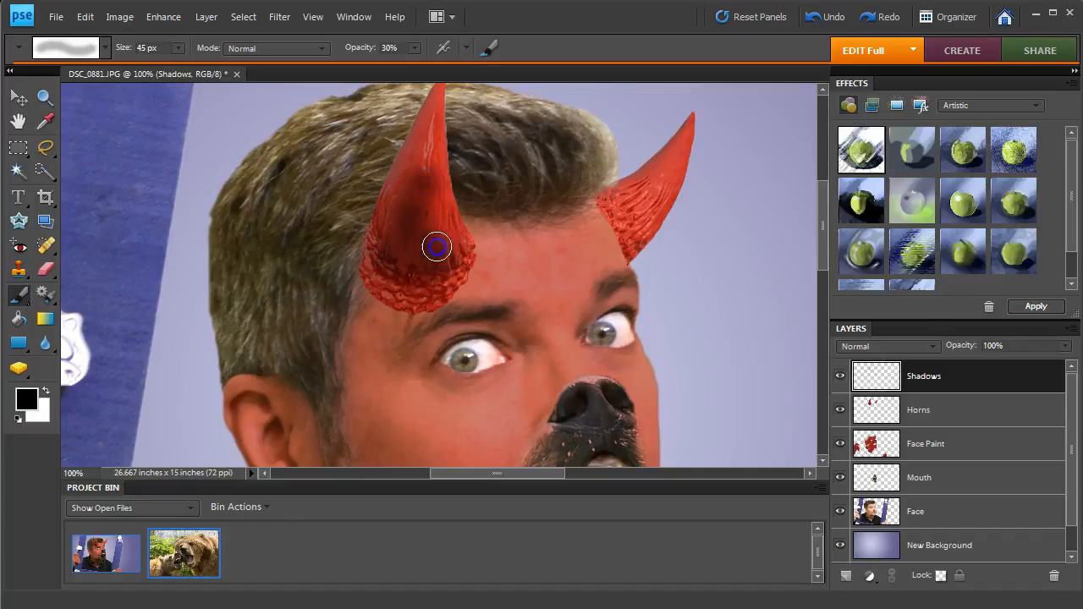
mouse_move(428, 254)
mouse_down()
mouse_move(414, 278)
mouse_move(381, 280)
mouse_up()
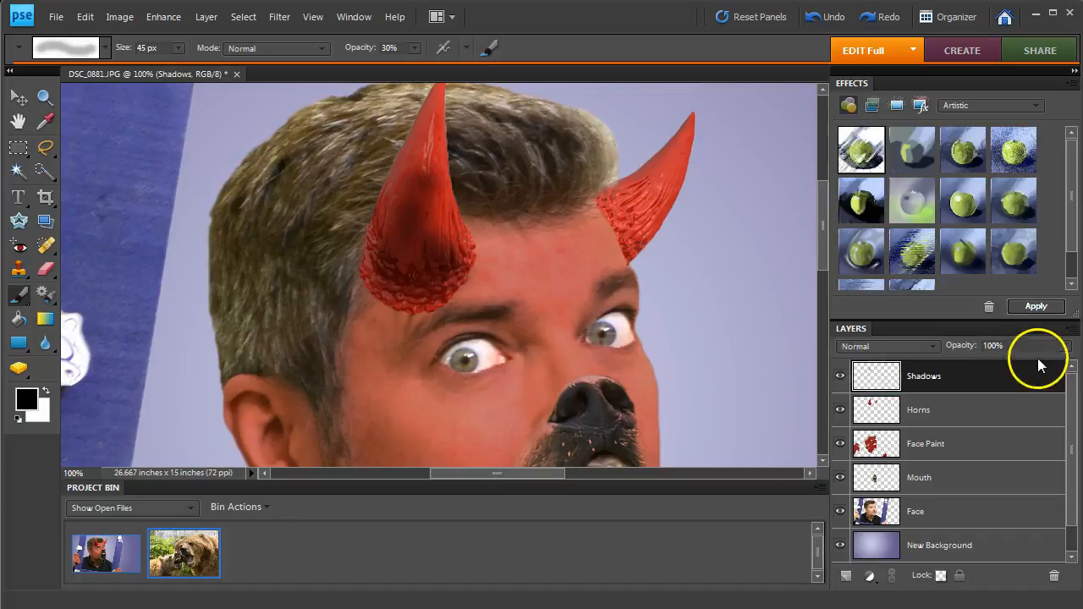
key(ctrl+z)
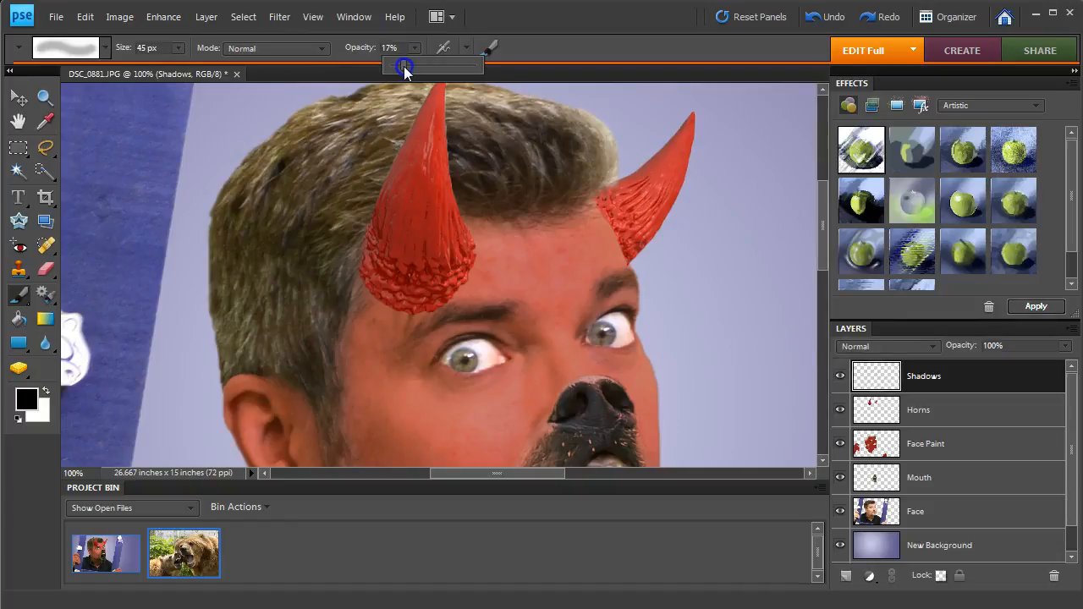
Step: Shade the bases of both horns at 17% brush opacity, loading the Horns layer's outline as a selection to confine the smaller horn's shading
click(386, 284)
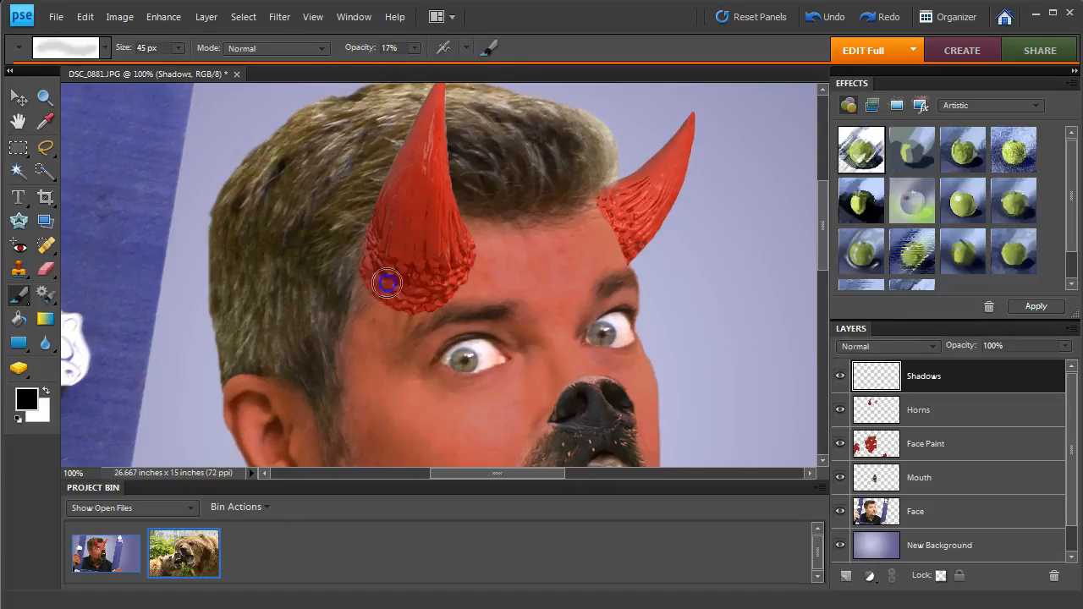
mouse_move(459, 254)
mouse_down()
mouse_move(375, 275)
mouse_move(373, 264)
mouse_move(461, 247)
mouse_move(388, 269)
mouse_move(379, 252)
mouse_move(452, 246)
mouse_up()
mouse_move(612, 227)
mouse_down()
mouse_move(639, 241)
mouse_move(643, 220)
mouse_up()
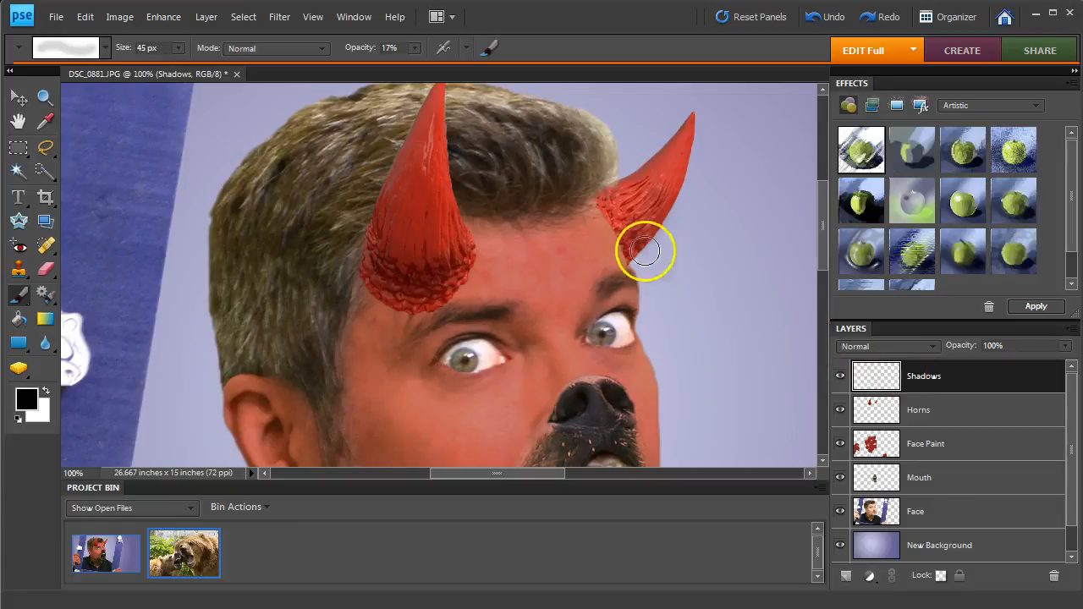
ctrl+click(877, 413)
mouse_move(684, 249)
mouse_down()
mouse_move(629, 226)
mouse_move(625, 237)
mouse_move(672, 203)
mouse_move(673, 174)
mouse_move(668, 200)
mouse_move(637, 226)
mouse_up()
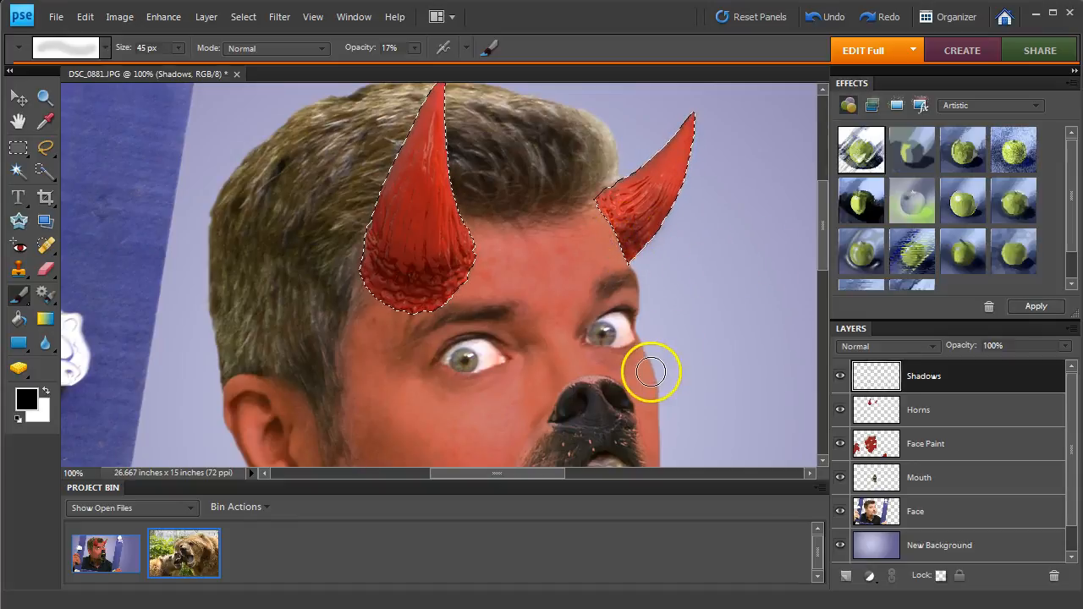
Step: Load the Face Paint layer's outline as a selection and make Shadows the only active layer
ctrl+click(924, 446)
ctrl+click(872, 443)
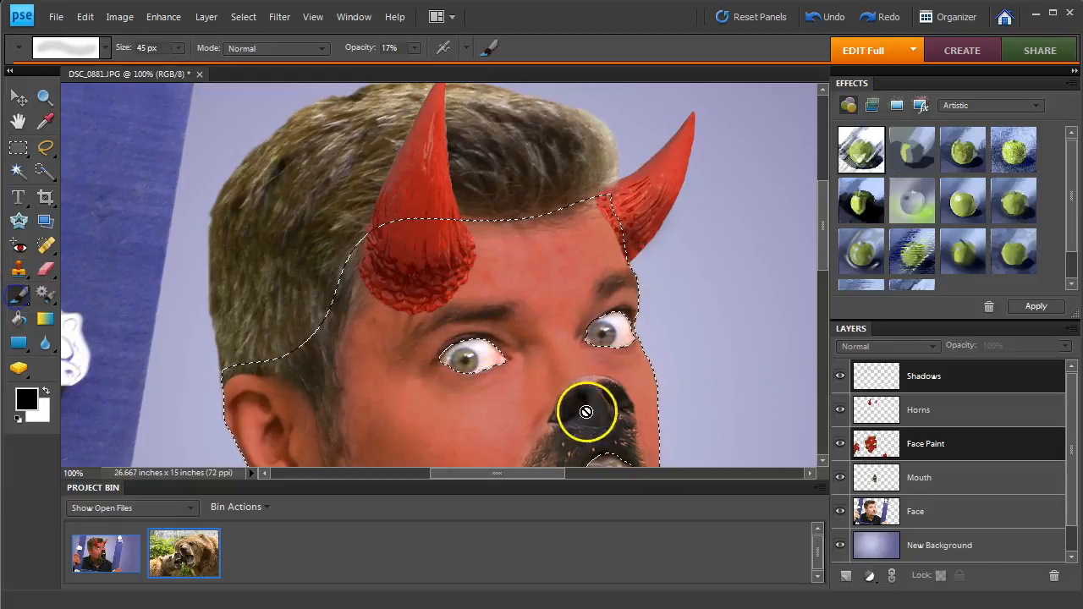
click(19, 305)
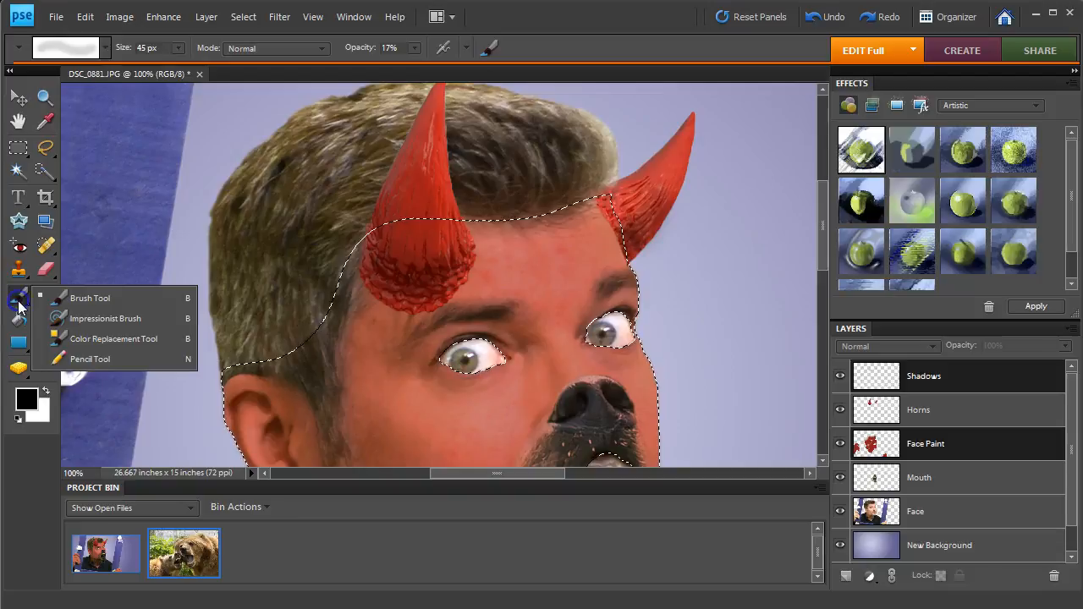
click(968, 443)
click(935, 381)
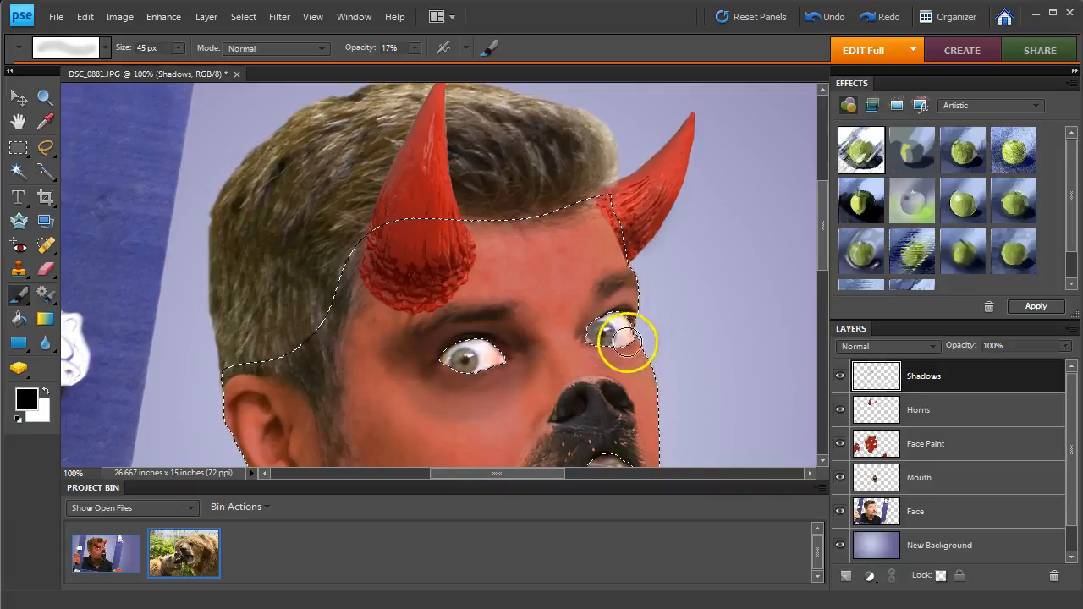
Step: Shade the skin around the eyes and the cheek hollow in front of the ear with the soft black brush at 17% opacity
mouse_move(584, 341)
mouse_down()
mouse_move(652, 300)
mouse_move(578, 335)
mouse_move(615, 356)
mouse_move(648, 353)
mouse_up()
drag(579, 359, 646, 333)
drag(493, 393, 455, 234)
mouse_move(309, 268)
mouse_down()
mouse_move(372, 332)
mouse_move(332, 371)
mouse_move(329, 288)
mouse_move(338, 342)
mouse_up()
drag(325, 279, 385, 316)
mouse_move(334, 344)
mouse_down()
mouse_move(310, 270)
mouse_move(333, 375)
mouse_move(418, 314)
mouse_move(377, 282)
mouse_move(372, 361)
mouse_move(396, 380)
mouse_move(359, 345)
mouse_move(381, 331)
mouse_move(304, 253)
mouse_up()
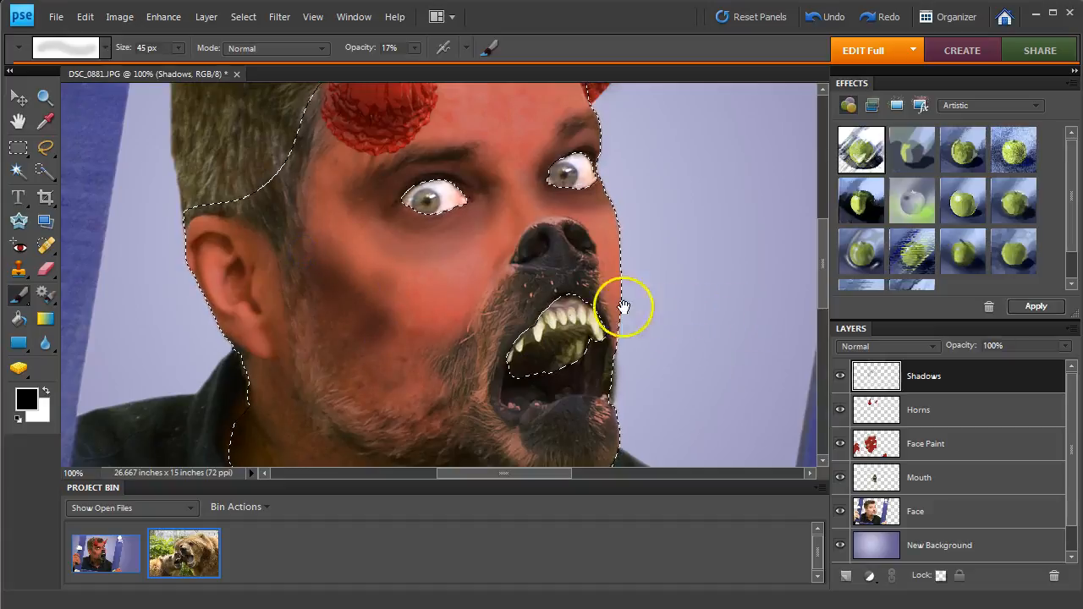
Step: Darken the cheek along the edge of the snout and the skin beside the nose on the Shadows layer
drag(623, 306, 598, 351)
mouse_move(518, 323)
mouse_down()
mouse_move(465, 391)
mouse_move(532, 309)
mouse_move(430, 416)
mouse_up()
mouse_move(439, 410)
mouse_down()
mouse_move(520, 342)
mouse_move(474, 373)
mouse_move(488, 352)
mouse_up()
mouse_move(442, 414)
mouse_down()
mouse_move(500, 349)
mouse_move(455, 390)
mouse_move(454, 412)
mouse_move(499, 386)
mouse_move(480, 403)
mouse_move(461, 341)
mouse_move(414, 393)
mouse_move(458, 371)
mouse_move(498, 270)
mouse_move(581, 288)
mouse_move(580, 272)
mouse_move(578, 283)
mouse_move(541, 248)
mouse_move(523, 281)
mouse_up()
drag(726, 259, 702, 307)
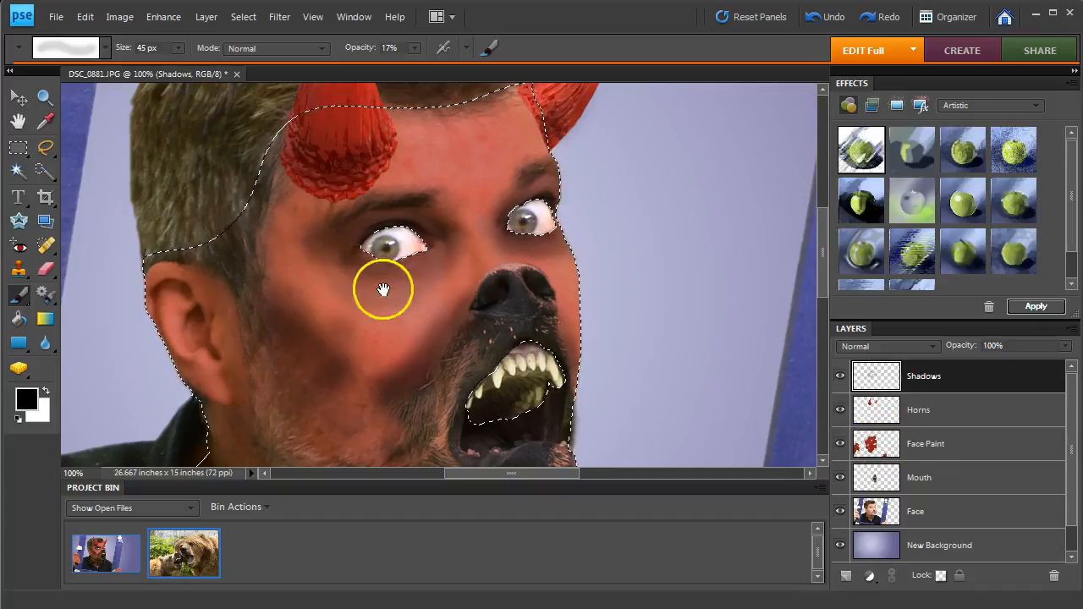
click(460, 271)
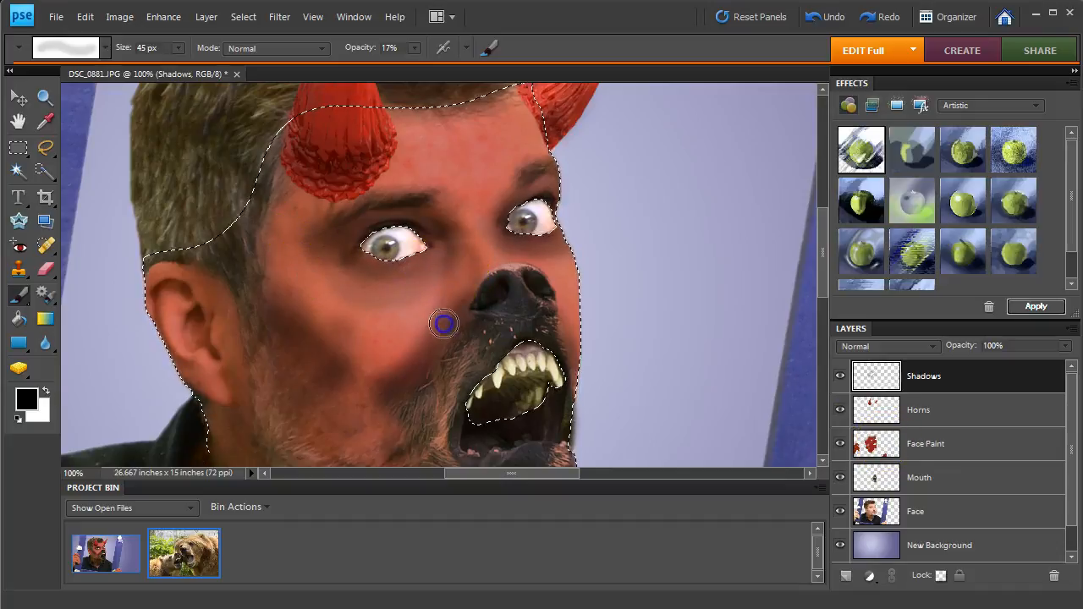
click(461, 278)
Step: Shade the forehead between the horns and the skin around the horn bases, and view the whole image
drag(429, 283, 501, 329)
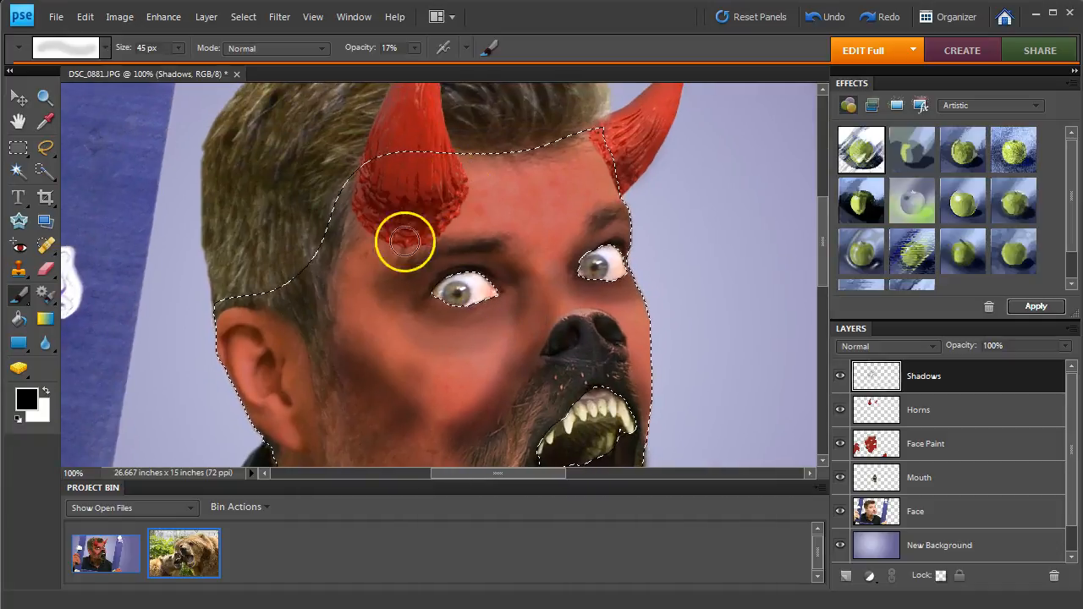
click(499, 190)
mouse_move(523, 208)
mouse_down()
mouse_move(564, 196)
mouse_move(535, 223)
mouse_move(481, 180)
mouse_move(488, 205)
mouse_move(504, 207)
mouse_move(573, 171)
mouse_up()
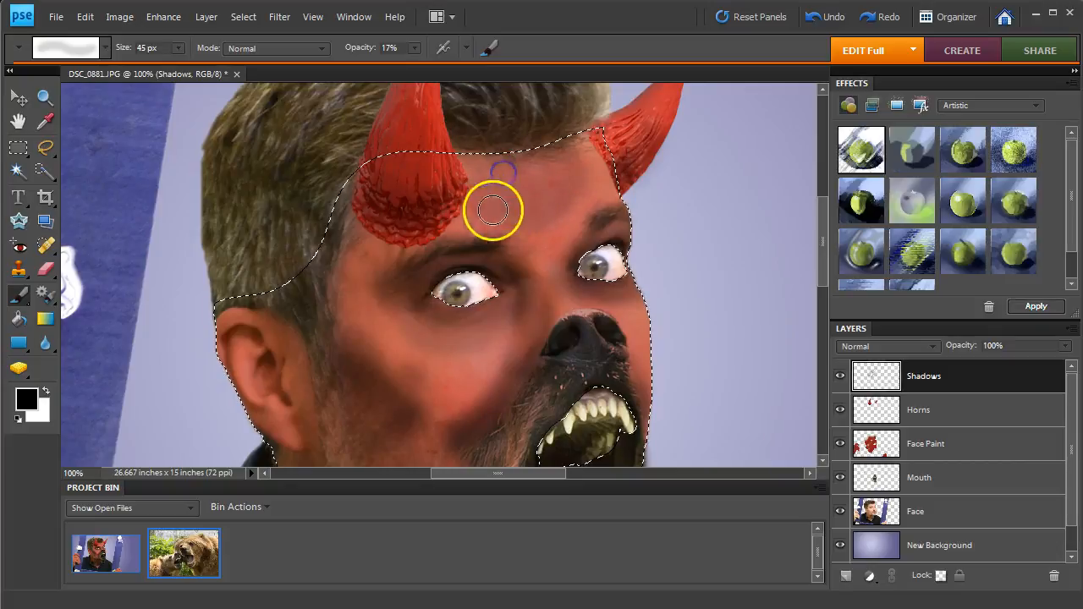
click(471, 161)
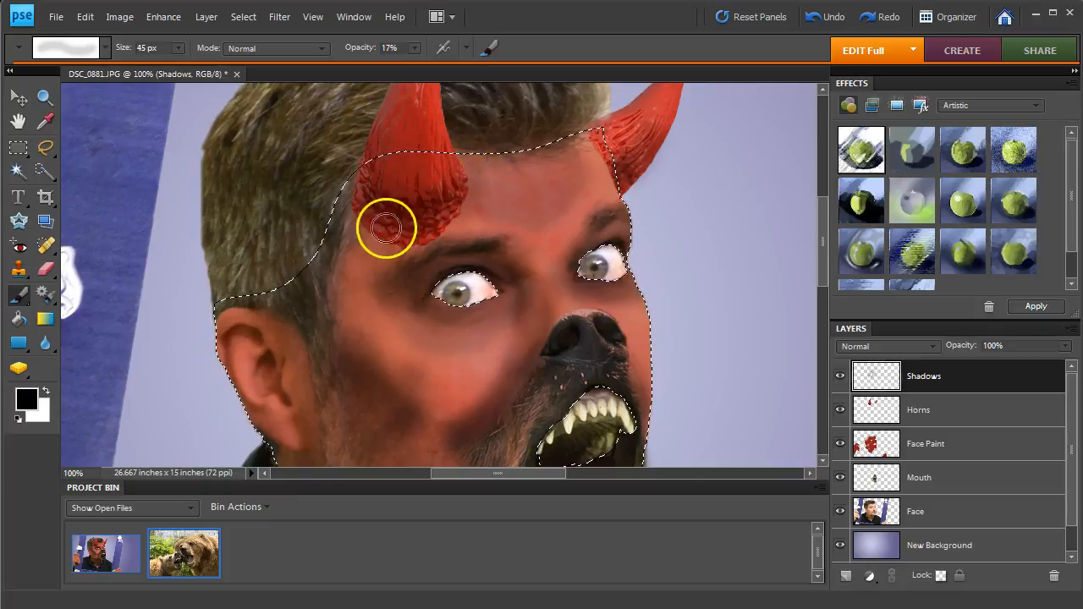
mouse_move(360, 221)
mouse_down()
mouse_move(426, 221)
mouse_move(364, 240)
mouse_move(431, 223)
mouse_move(367, 239)
mouse_move(370, 223)
mouse_up()
mouse_move(586, 149)
mouse_down()
mouse_move(598, 185)
mouse_move(623, 185)
mouse_move(594, 138)
mouse_up()
key(space)
drag(334, 299, 370, 175)
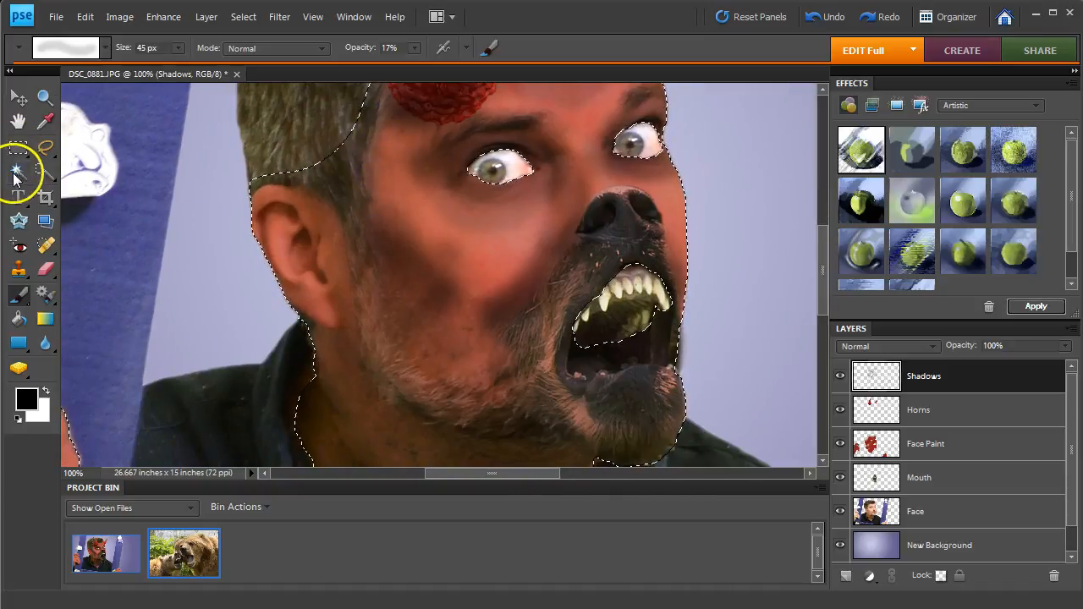
double_click(19, 121)
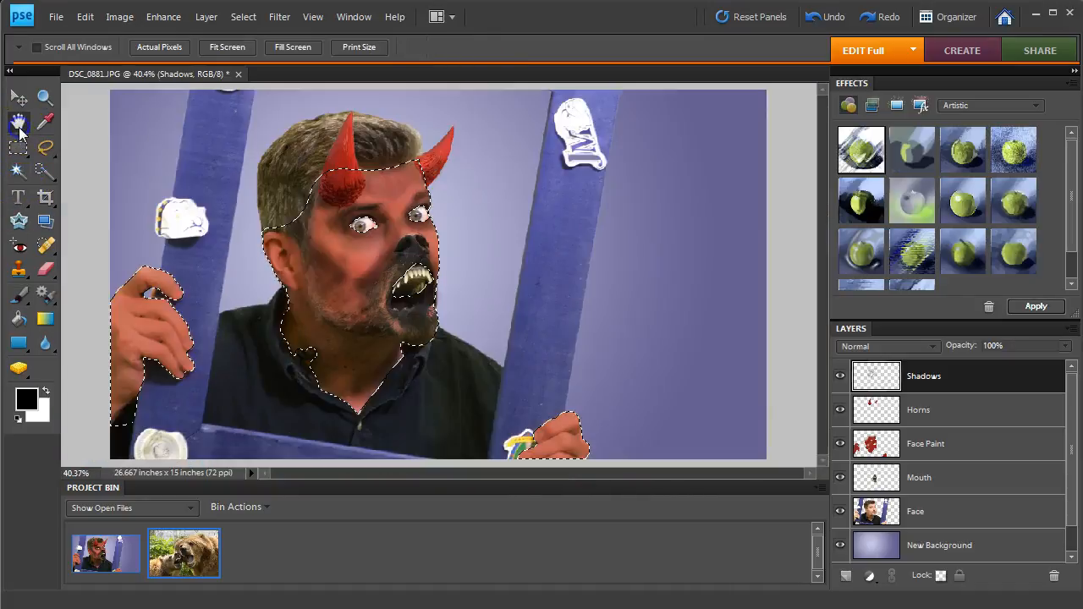
Step: Drop the current selection and reload the Face Paint layer's outline as a selection around the skin, keeping the Shadows layer active
click(436, 334)
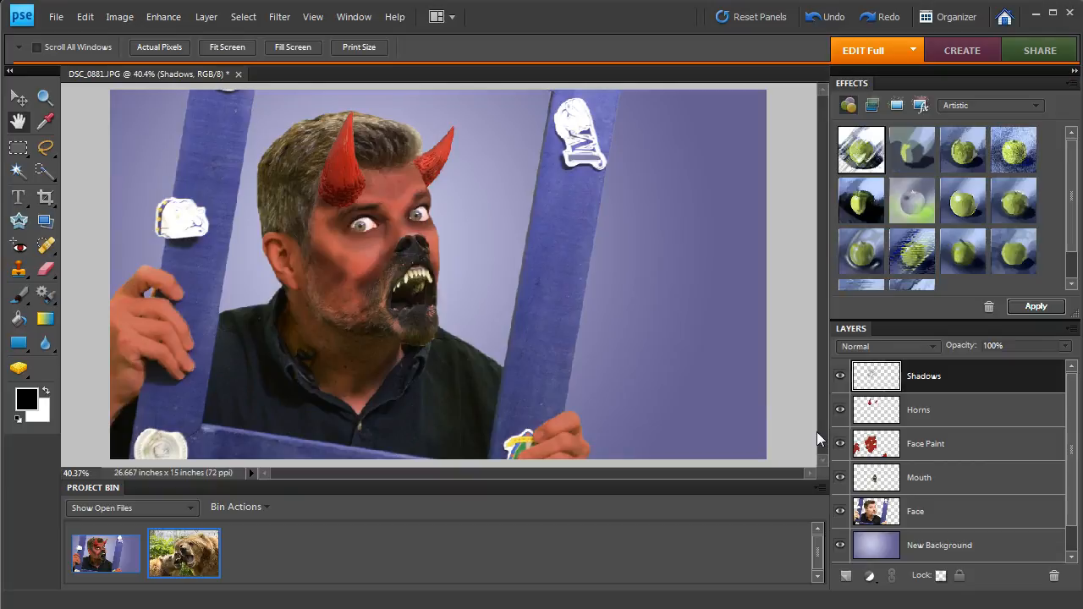
ctrl+click(119, 356)
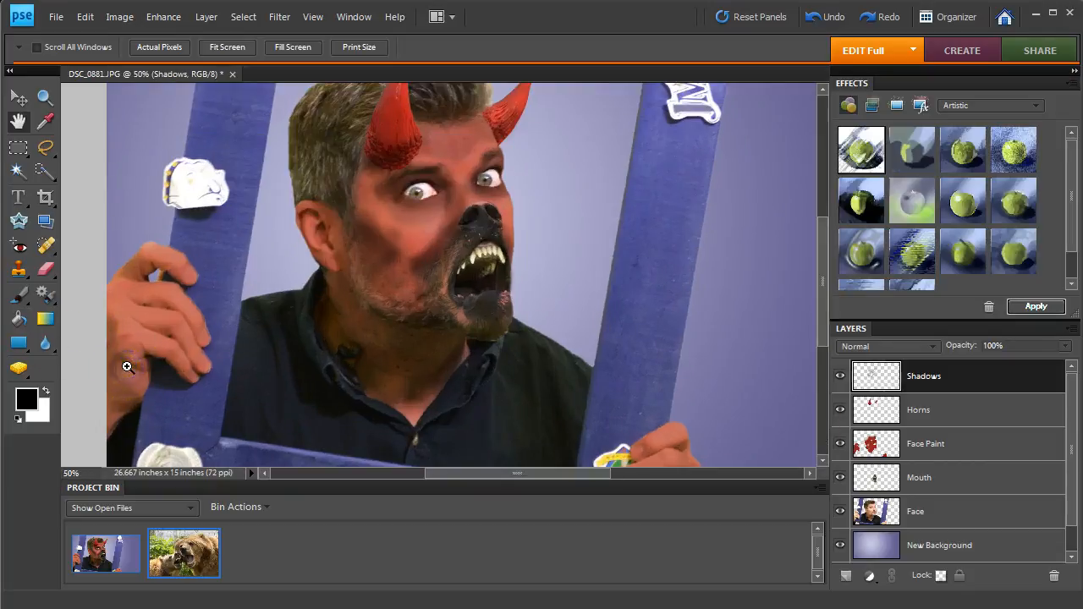
ctrl+click(119, 356)
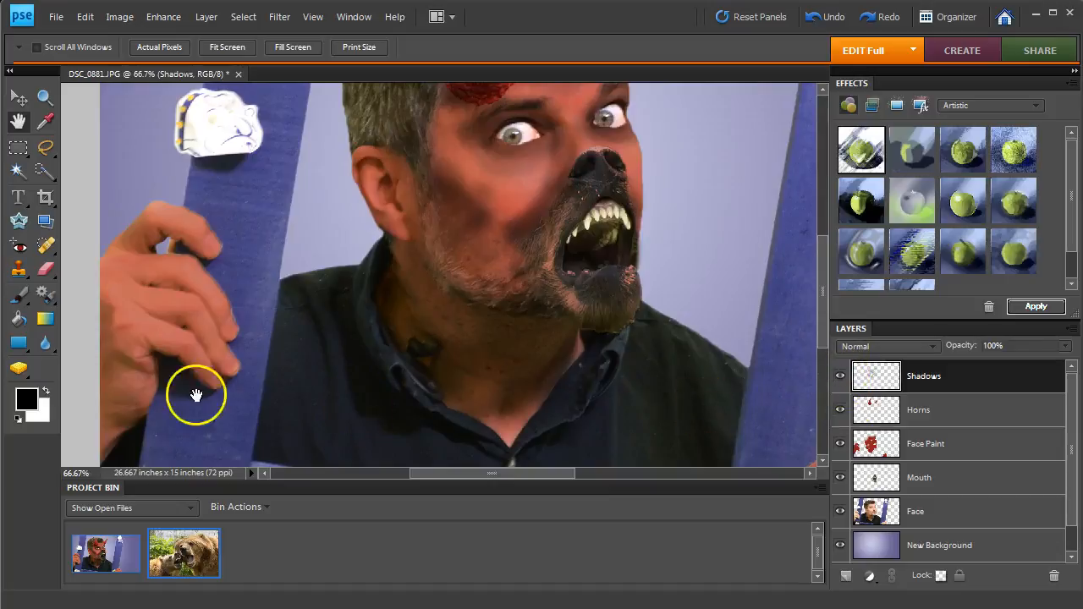
ctrl+click(876, 447)
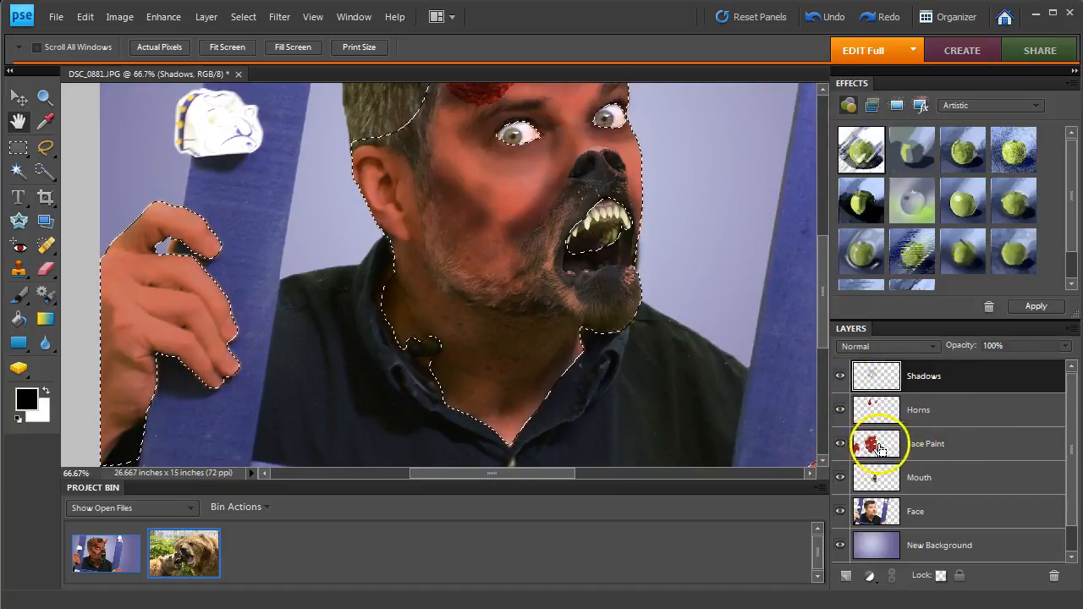
Step: Shade the wrist and lower edge of the hand beside the shirt sleeve with a 150 px black brush at 17% opacity
click(18, 295)
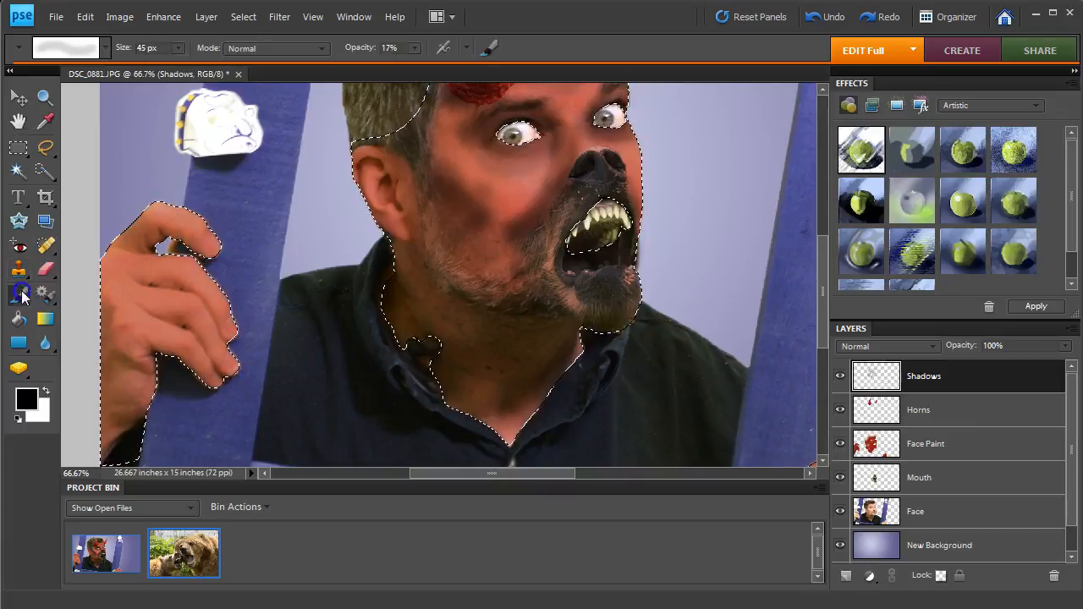
key(bracketright)
key(bracketright)
key(bracketright)
key(bracketright)
key(bracketright)
mouse_move(141, 382)
mouse_down()
mouse_move(125, 431)
mouse_move(103, 448)
mouse_move(158, 380)
mouse_move(117, 455)
mouse_move(153, 347)
mouse_move(121, 361)
mouse_move(205, 407)
mouse_move(132, 351)
mouse_move(116, 432)
mouse_move(125, 331)
mouse_move(124, 455)
mouse_up()
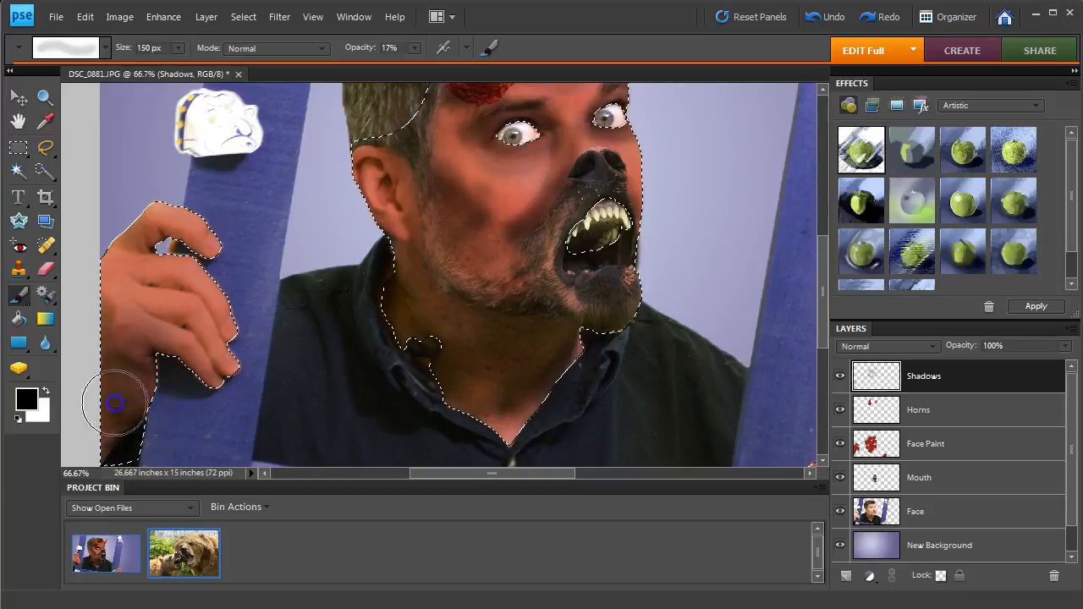
drag(108, 403, 144, 348)
Step: Shade the outer edge of the other hand on the frame with the same brush, and deselect the skin area
key(space)
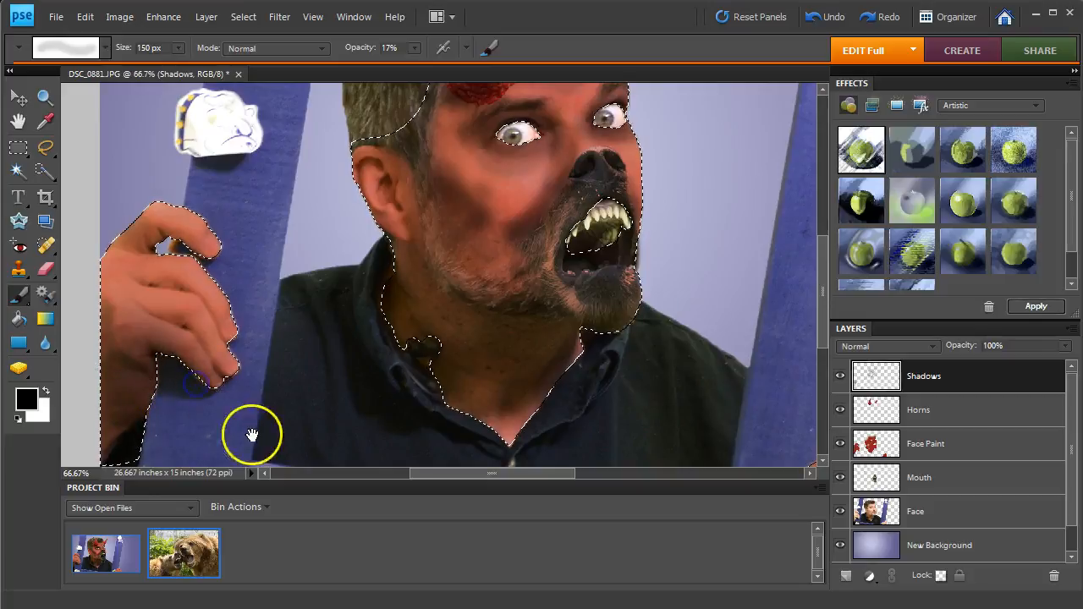
drag(381, 363, 73, 242)
mouse_move(609, 339)
mouse_down()
mouse_move(611, 383)
mouse_move(574, 402)
mouse_move(598, 382)
mouse_up()
key(space)
mouse_move(206, 283)
mouse_down()
mouse_move(406, 259)
mouse_move(305, 254)
mouse_up()
key(ctrl+d)
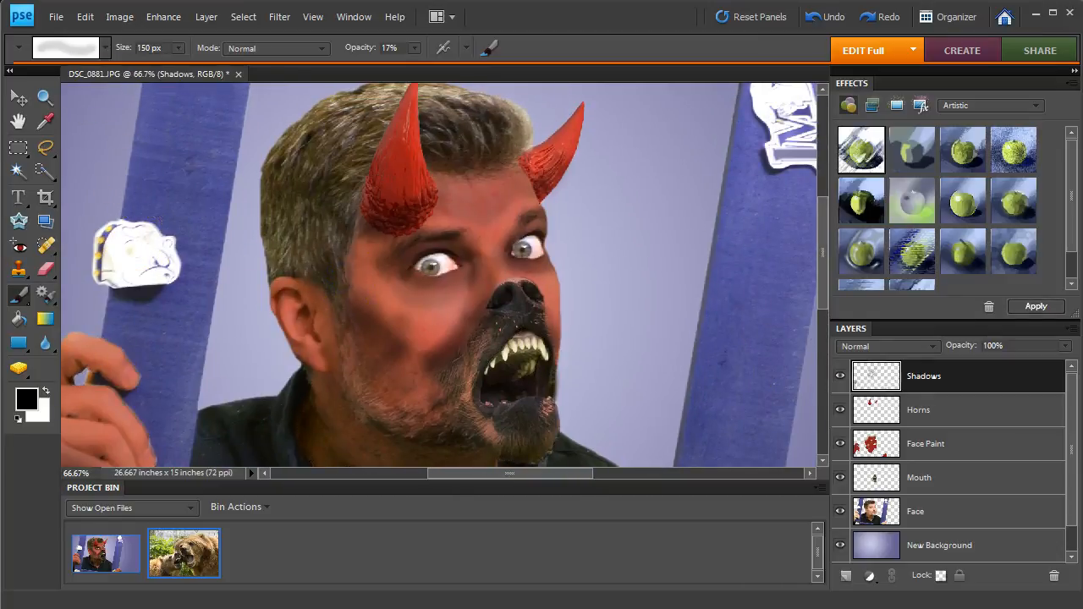
Step: View the whole image and compare it with the New Background layer hidden and shown
double_click(19, 121)
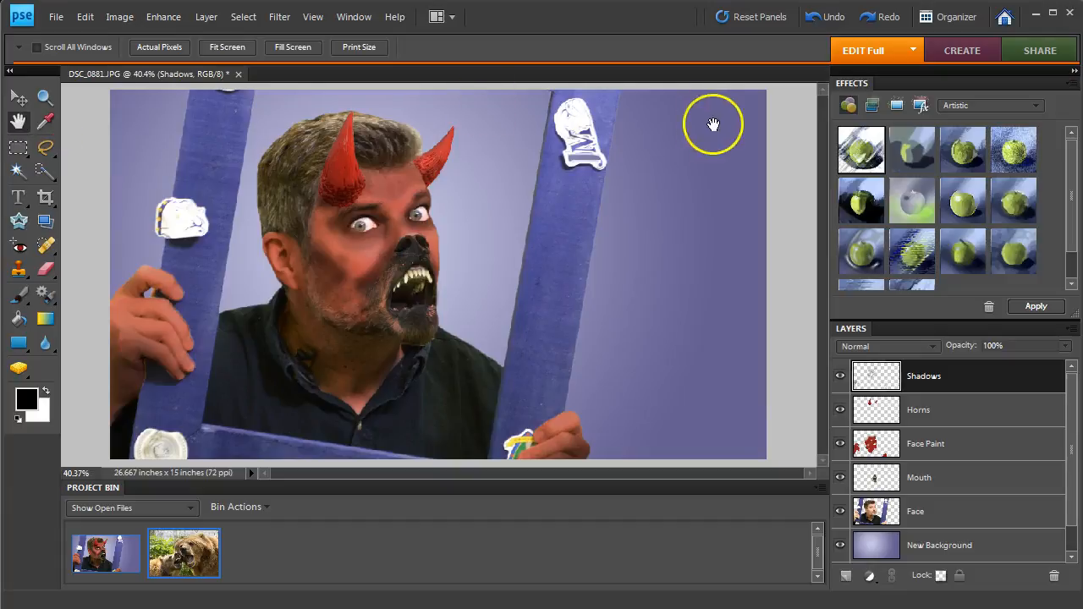
click(841, 550)
click(841, 551)
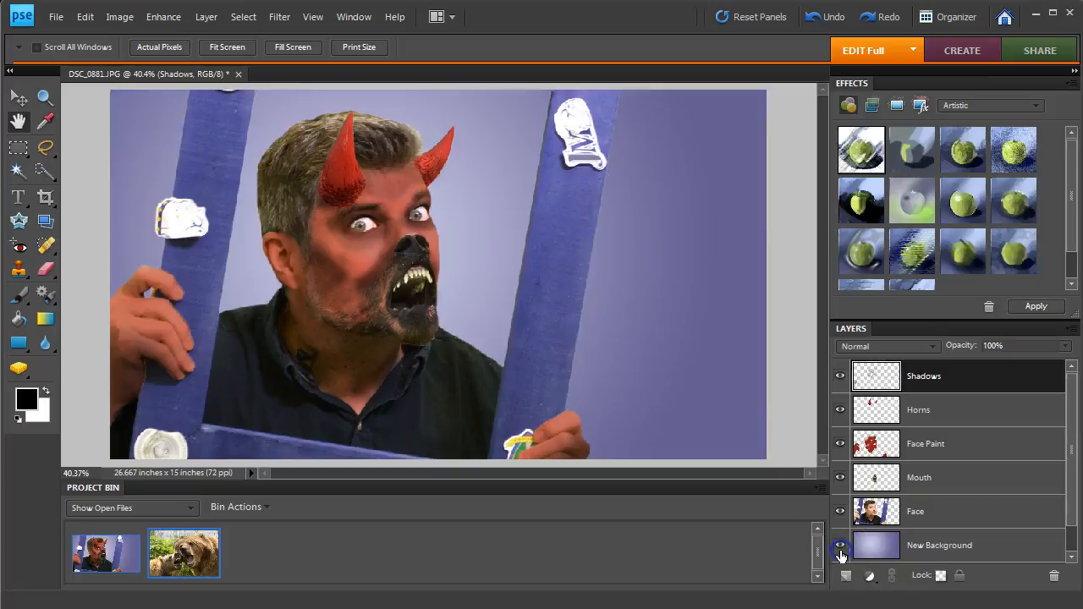